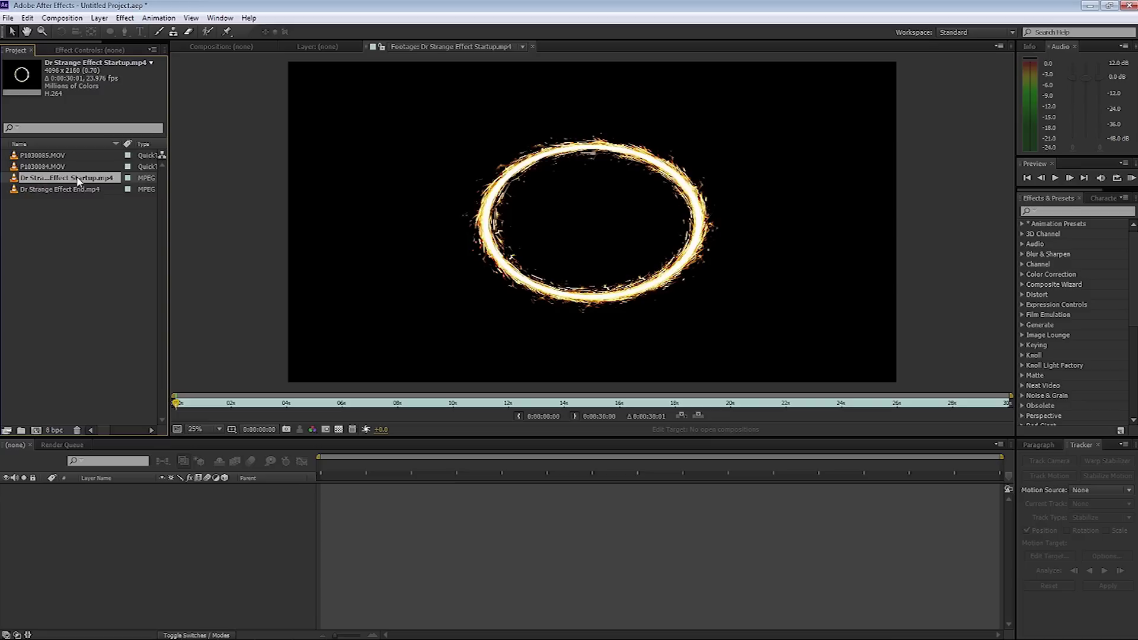
Correct the Startup clip's stretched pixel aspect and play it to watch the ring spark.
left_click(353, 429)
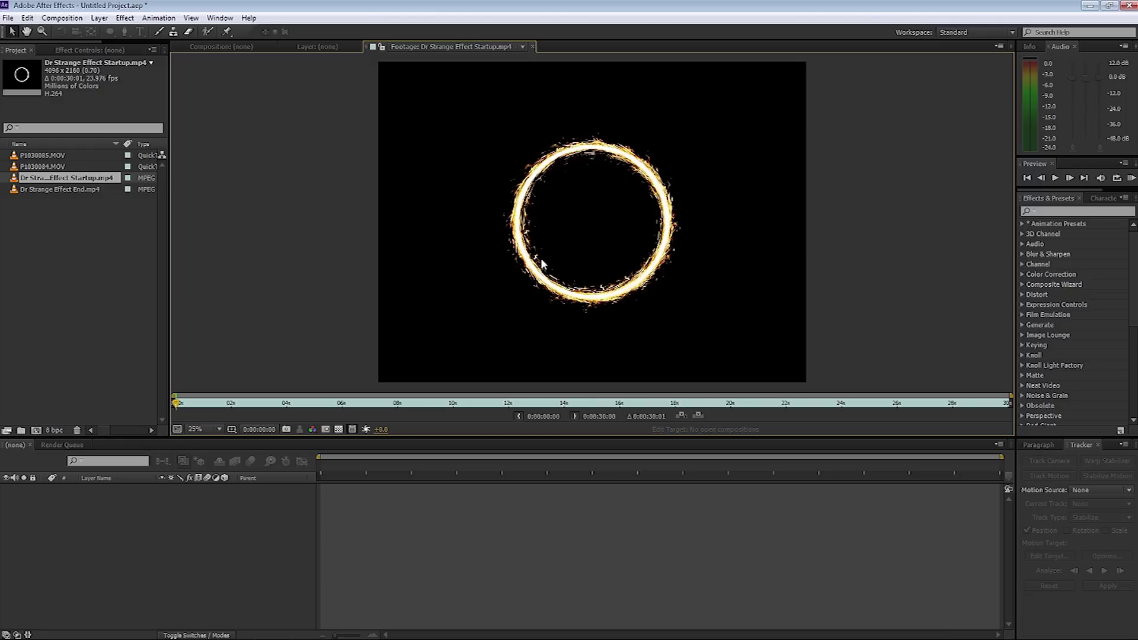
key("space")
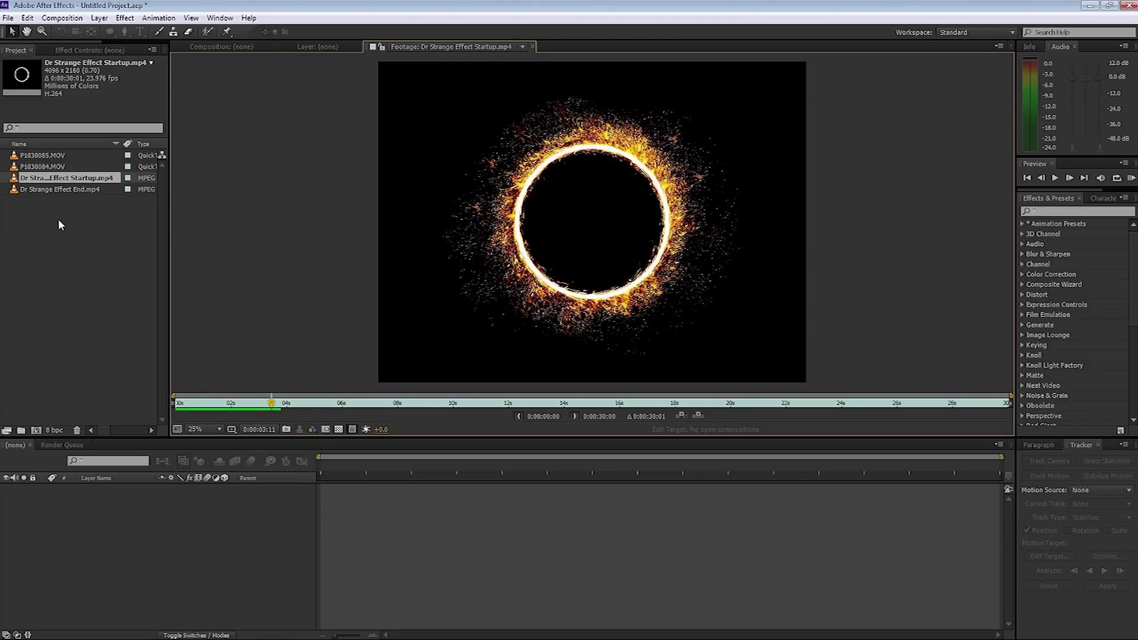
Open Dr Strange Effect End.mp4 and scrub to its final frames where the ring fades.
left_click(48, 189)
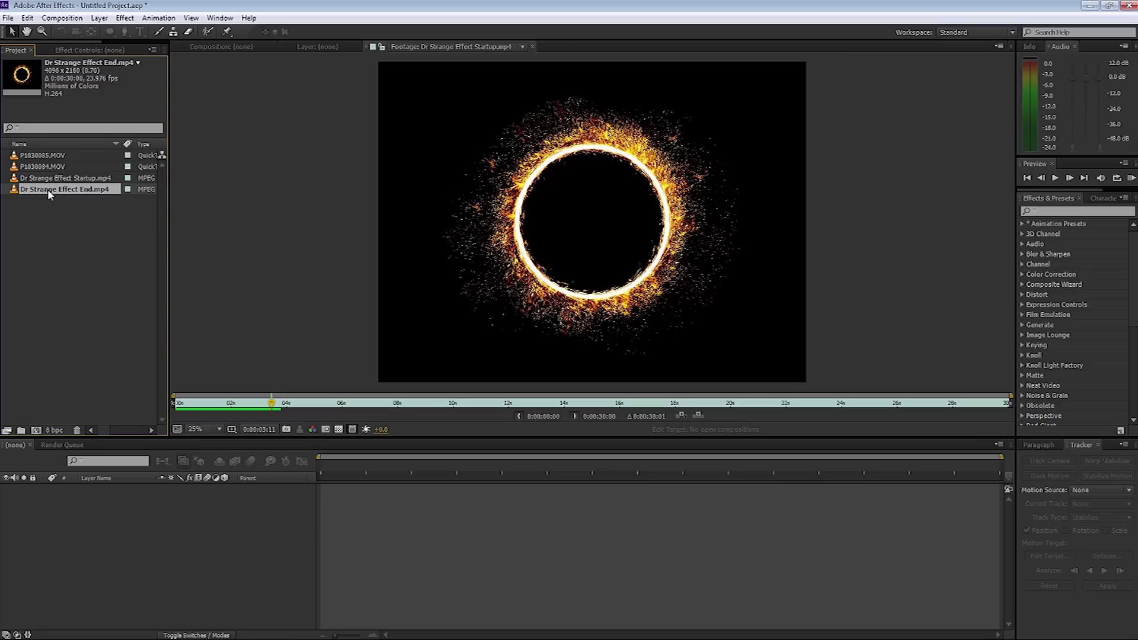
left_click(71, 201)
left_click(61, 191)
double_click(31, 191)
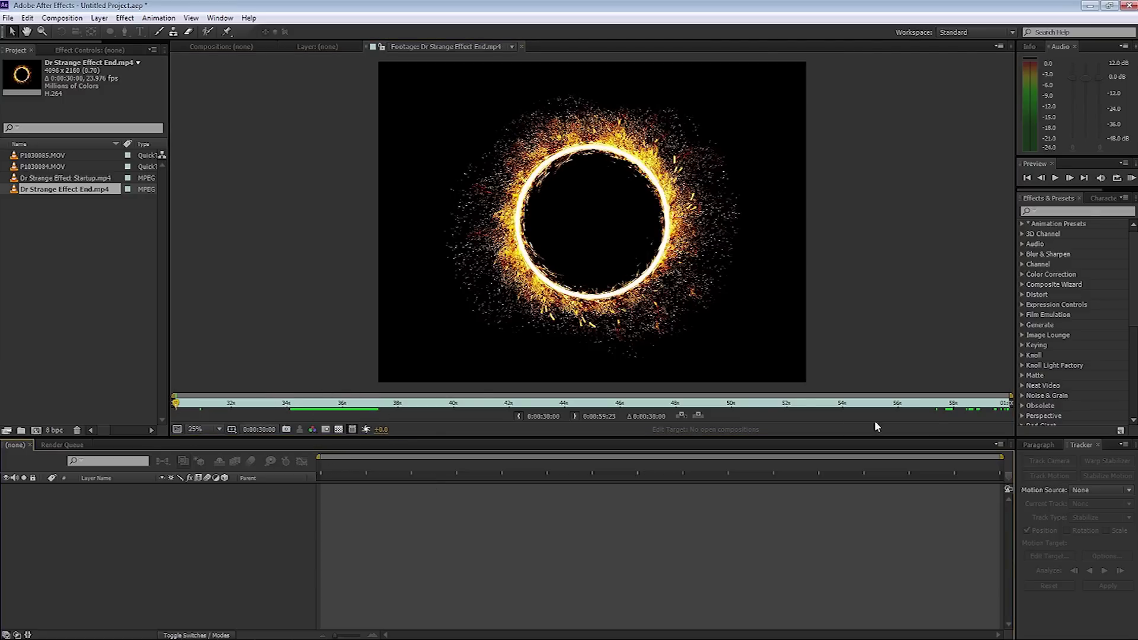
left_click_drag(177, 405, 706, 415)
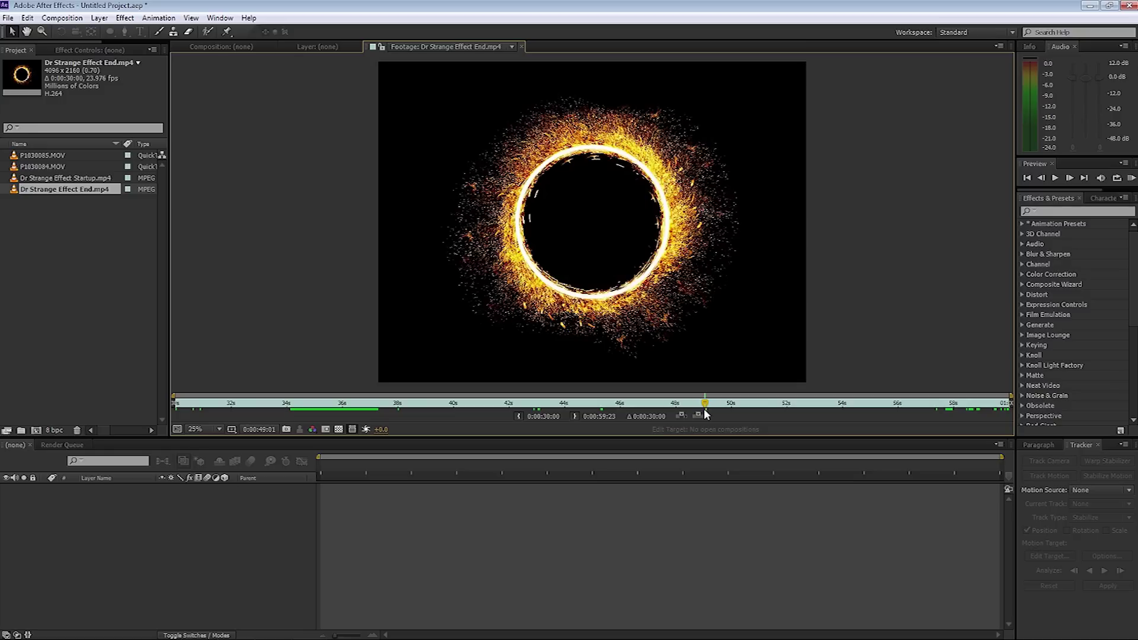
left_click(955, 405)
left_click_drag(955, 405, 1001, 406)
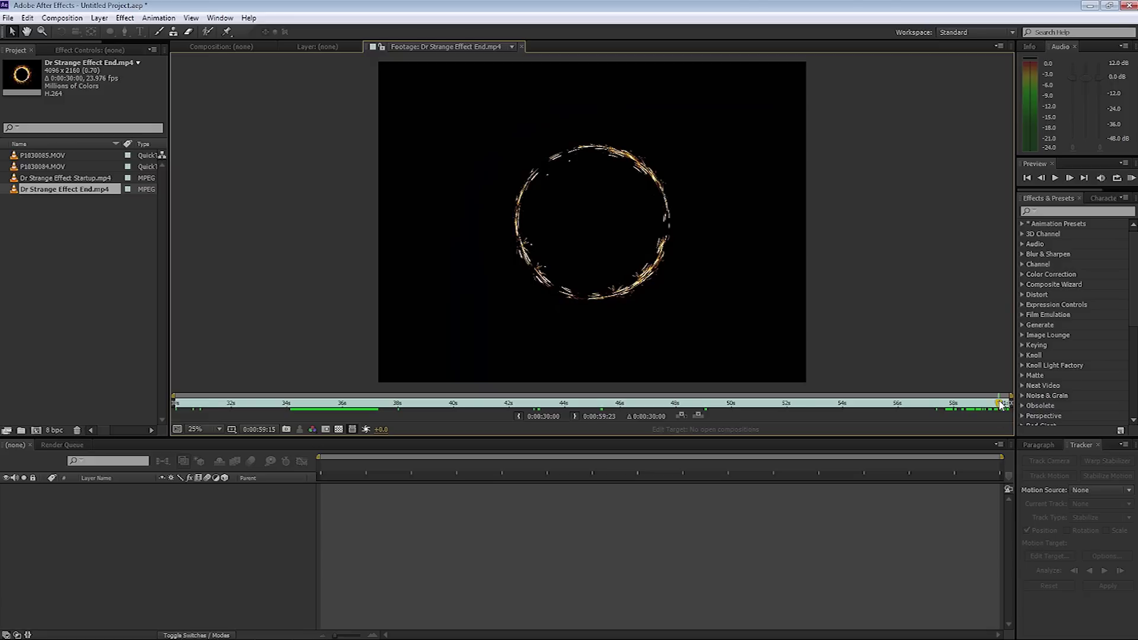
Create a composition from P1030084.MOV, end the work area at the walk-through, and preview.
left_click(25, 157)
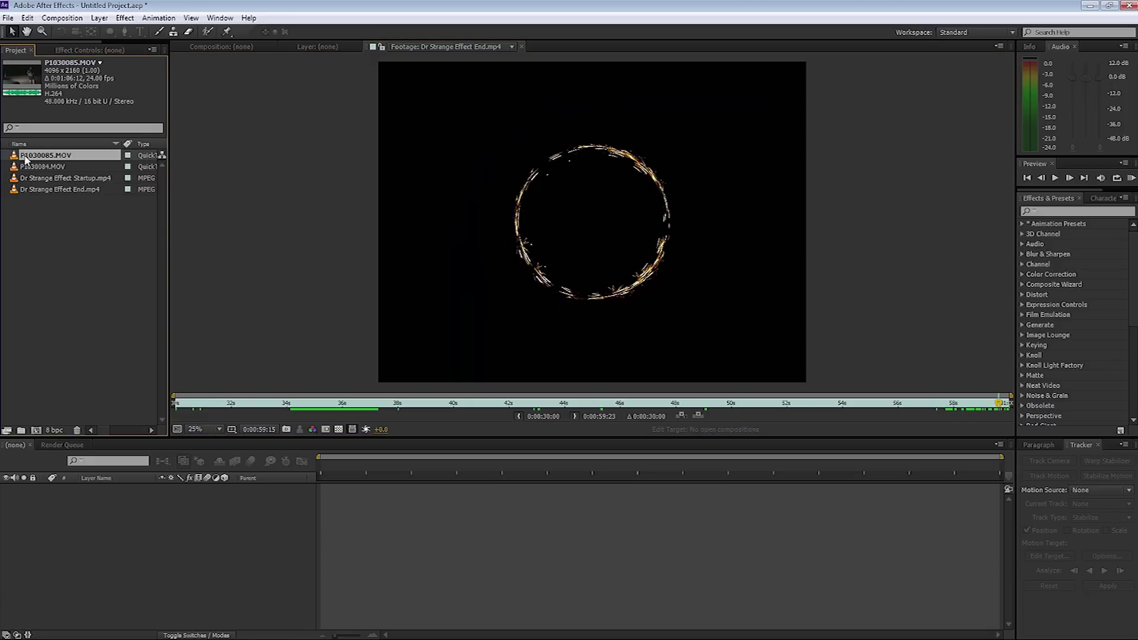
left_click(26, 167)
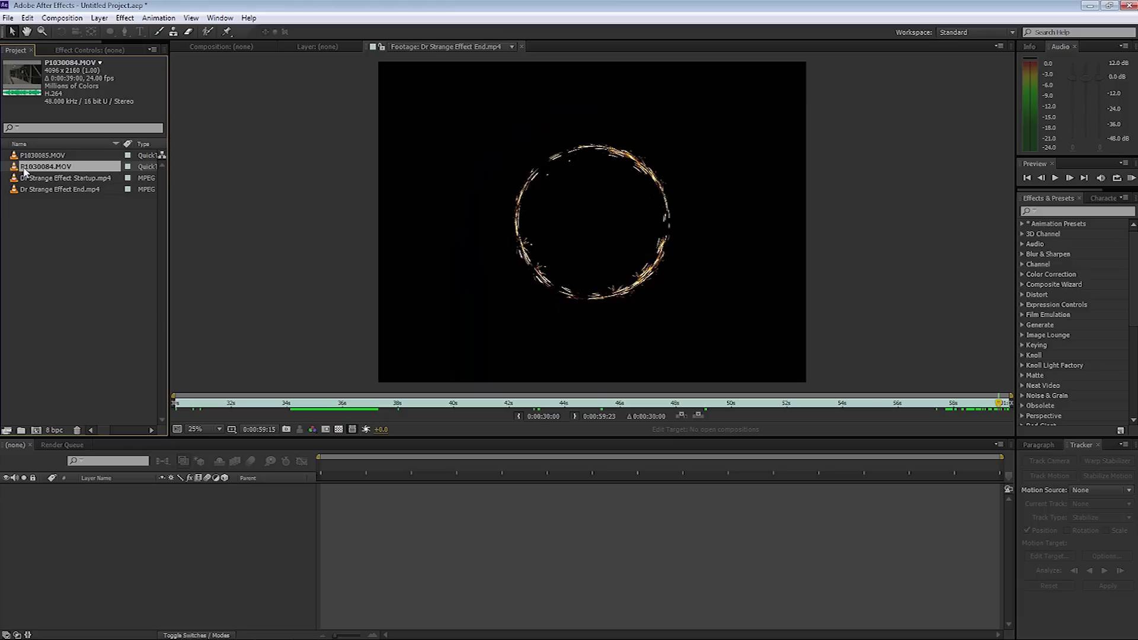
left_click_drag(26, 168, 36, 429)
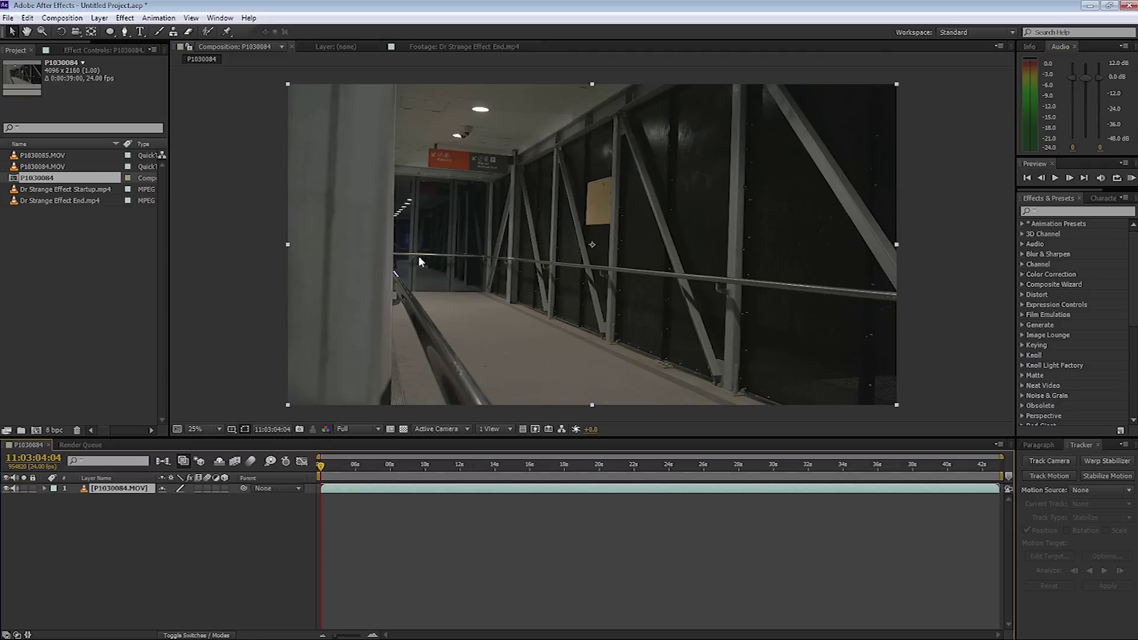
left_click_drag(321, 466, 396, 474)
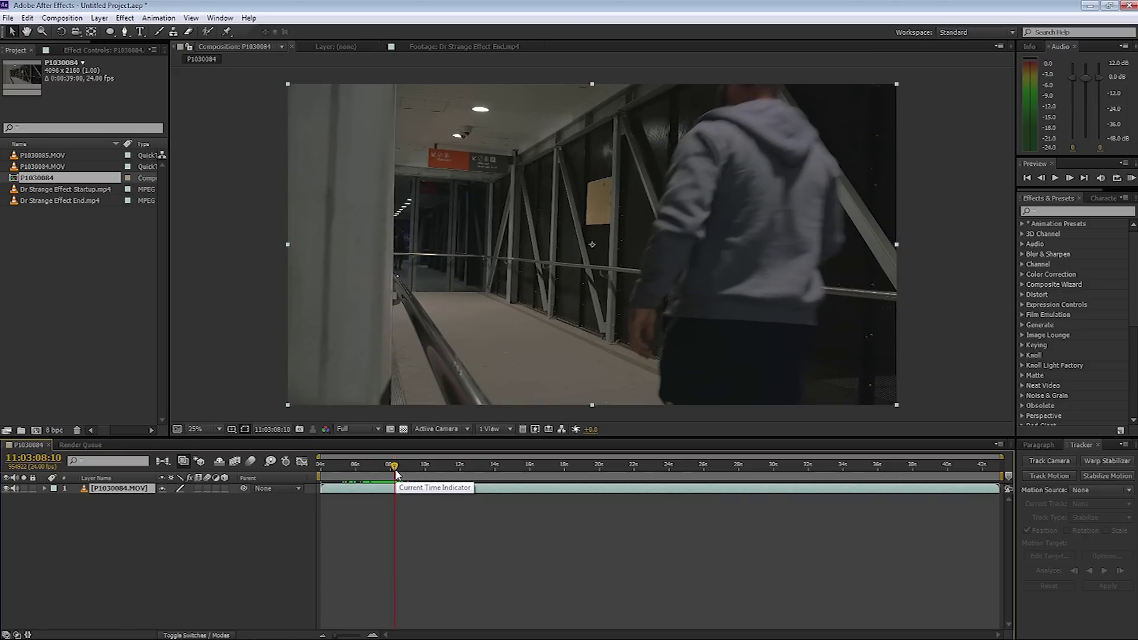
key("n")
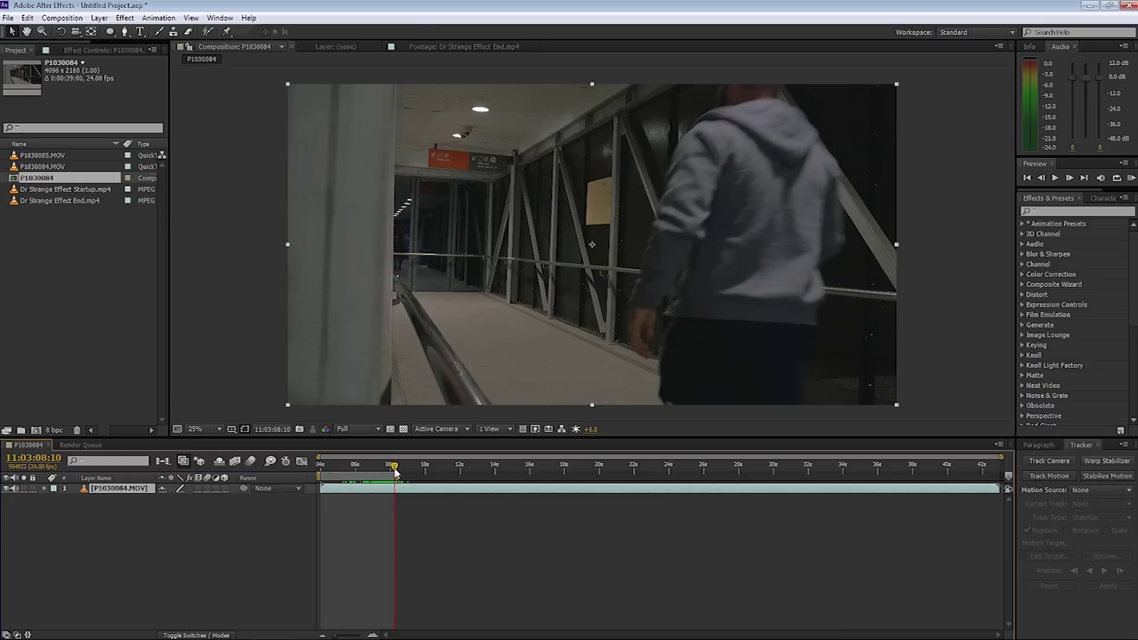
key("KP_0")
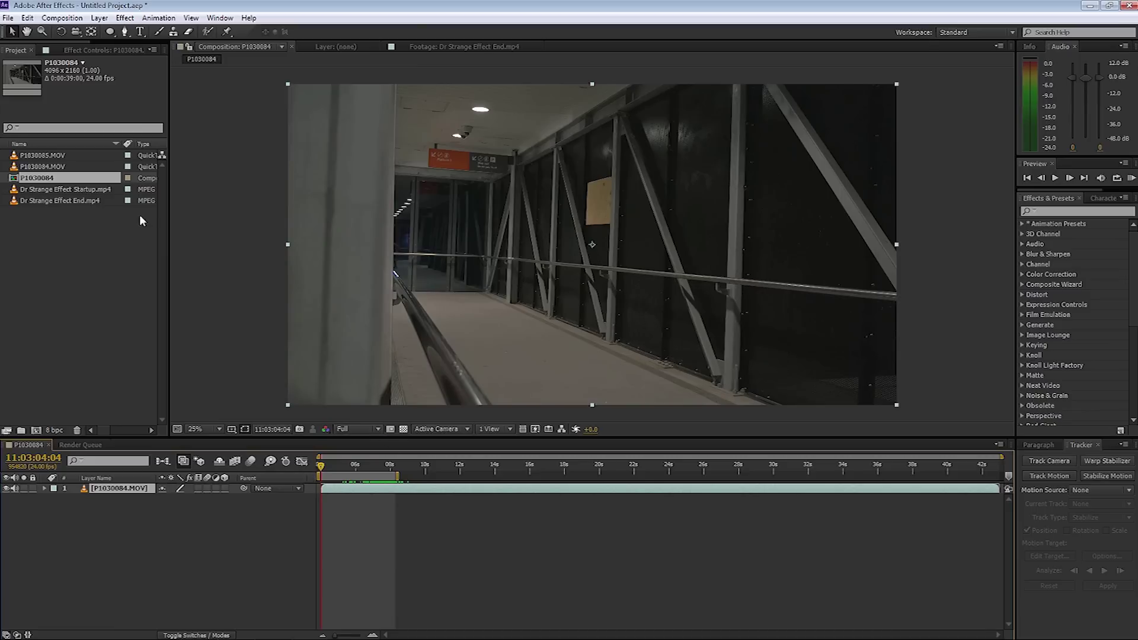
Add the Startup ring as a Screen-mode layer above the footage, shifted slightly left.
left_click(66, 191)
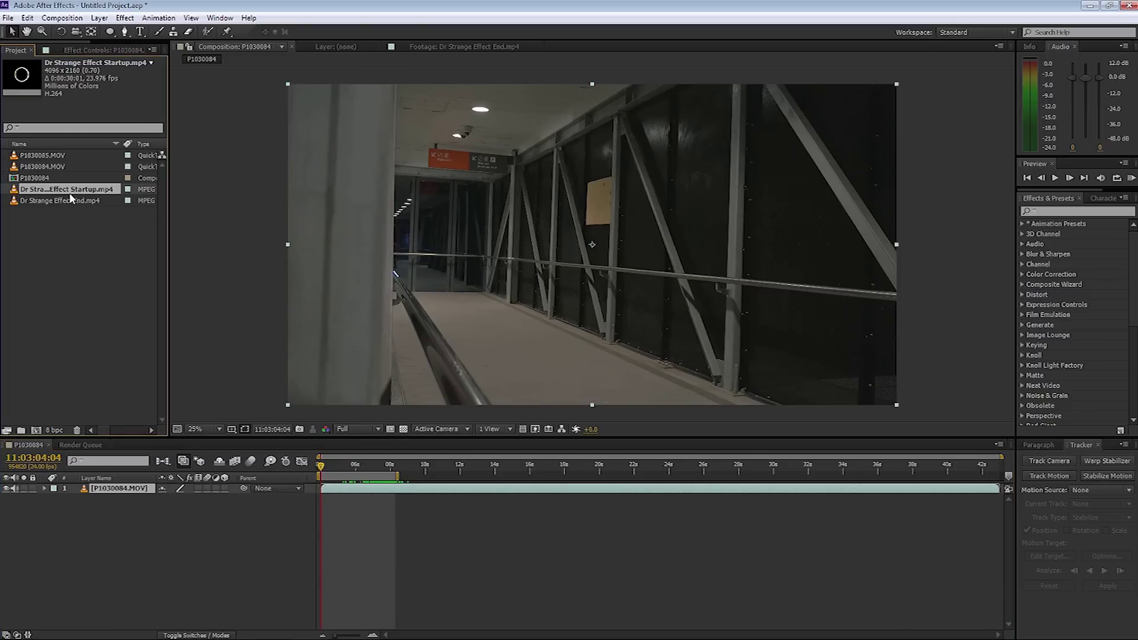
left_click_drag(38, 194, 96, 487)
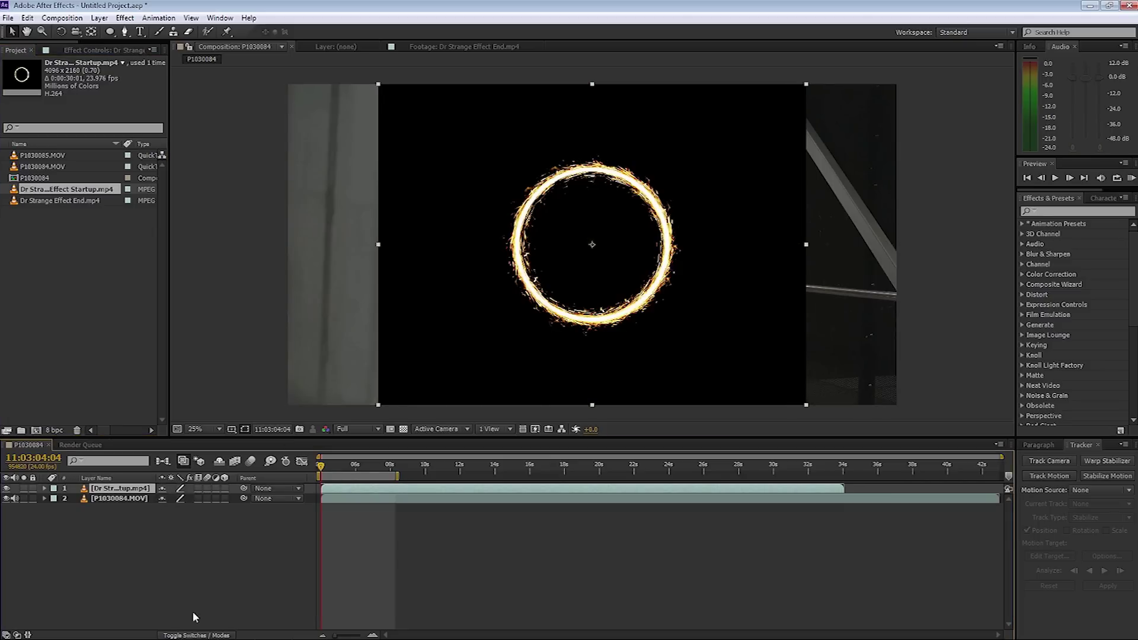
left_click(192, 635)
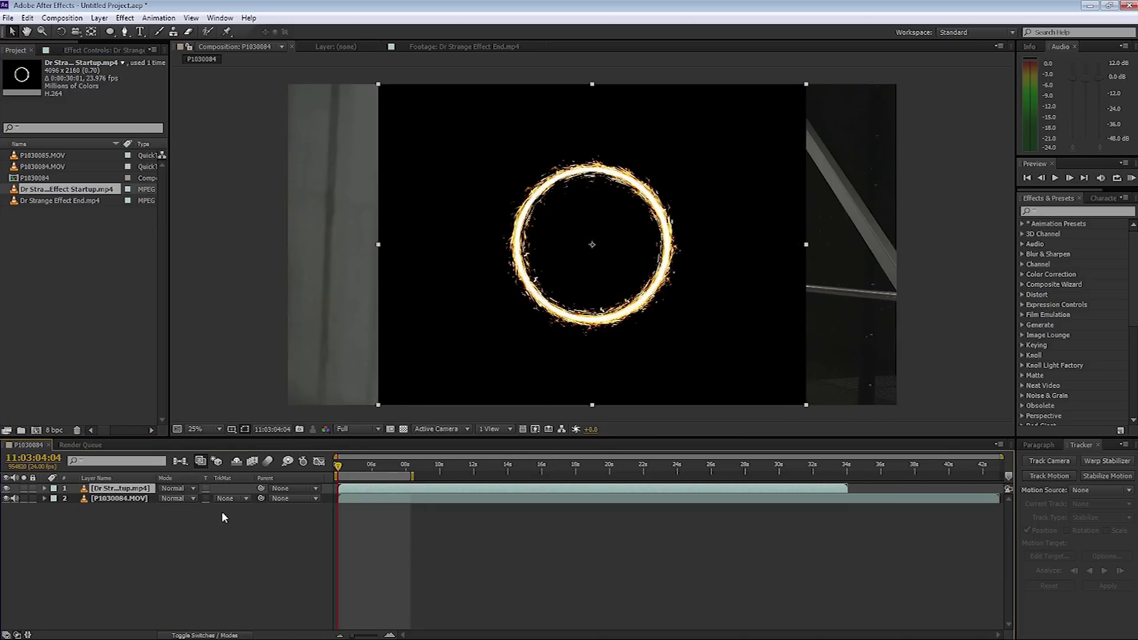
left_click(196, 491)
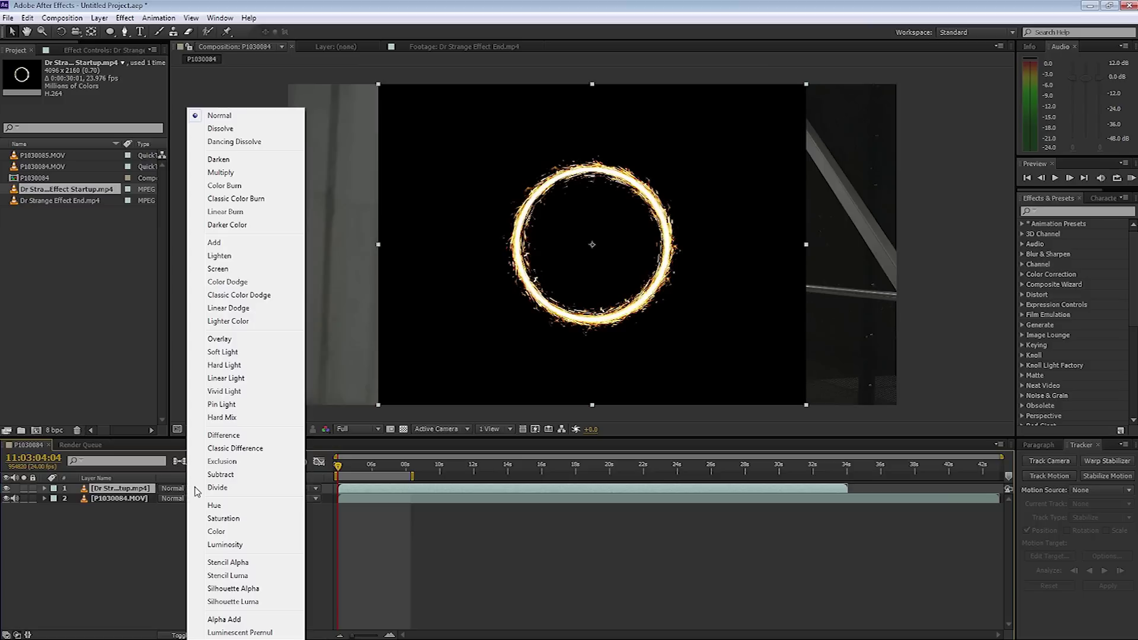
left_click(222, 270)
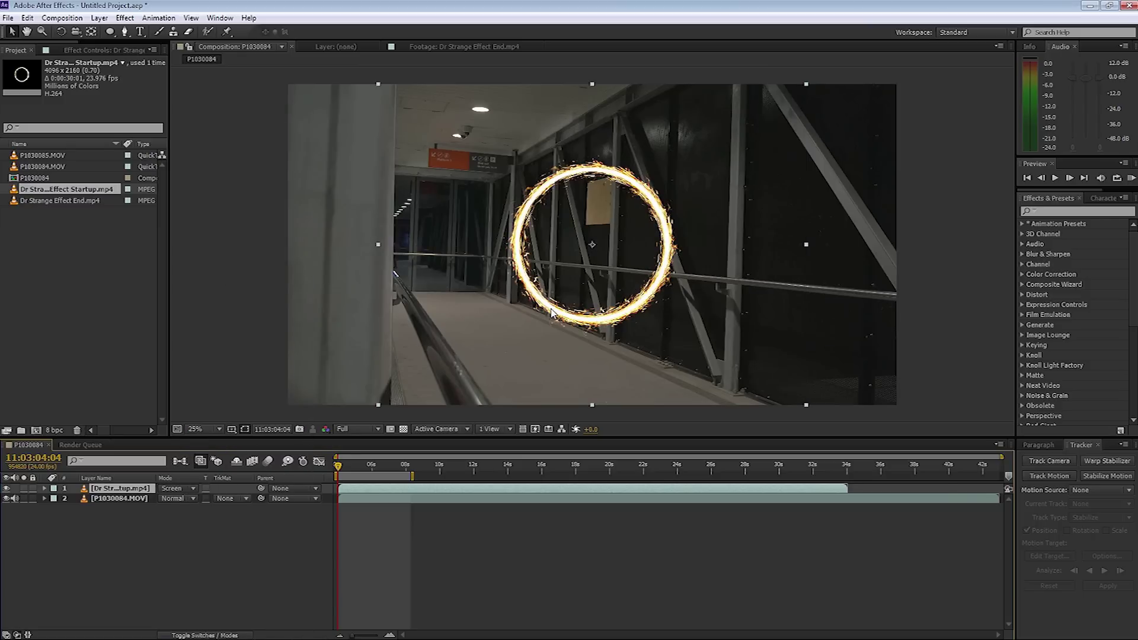
left_click_drag(551, 312, 454, 325)
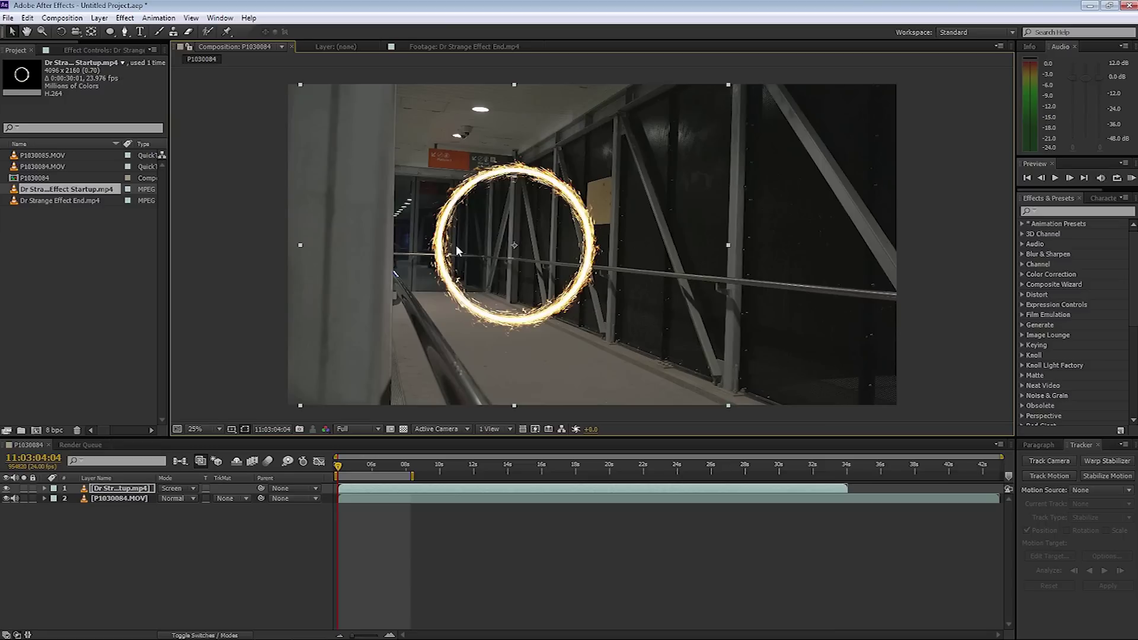
Scale the portal ring to about 76% and place it beside the left pillar.
key("s")
left_click_drag(201, 500, 184, 499)
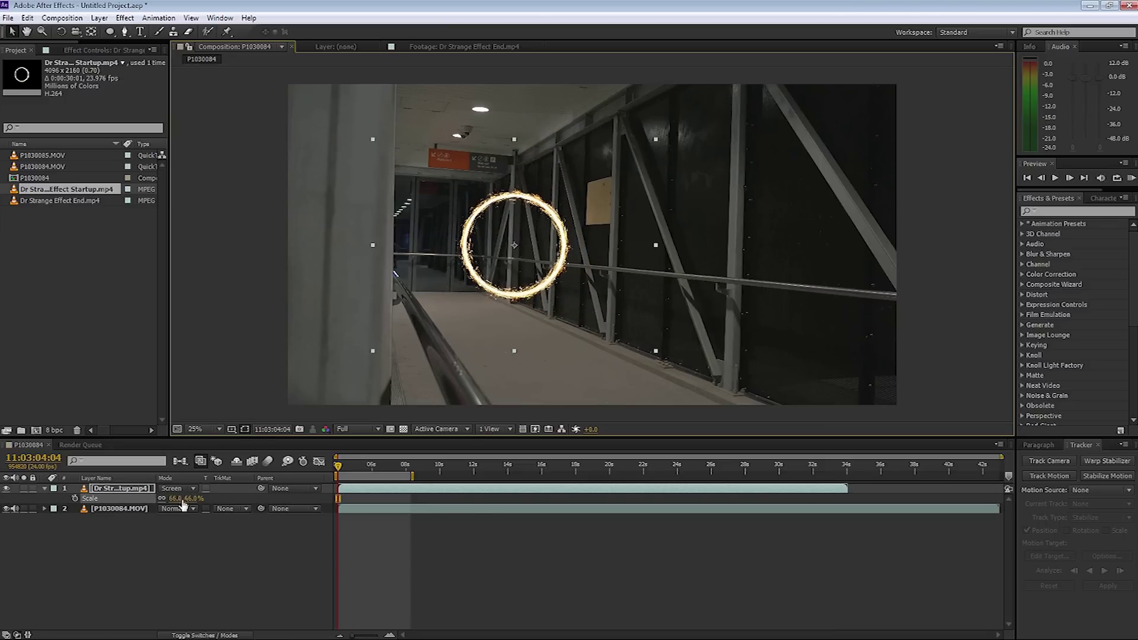
left_click_drag(570, 287, 499, 294)
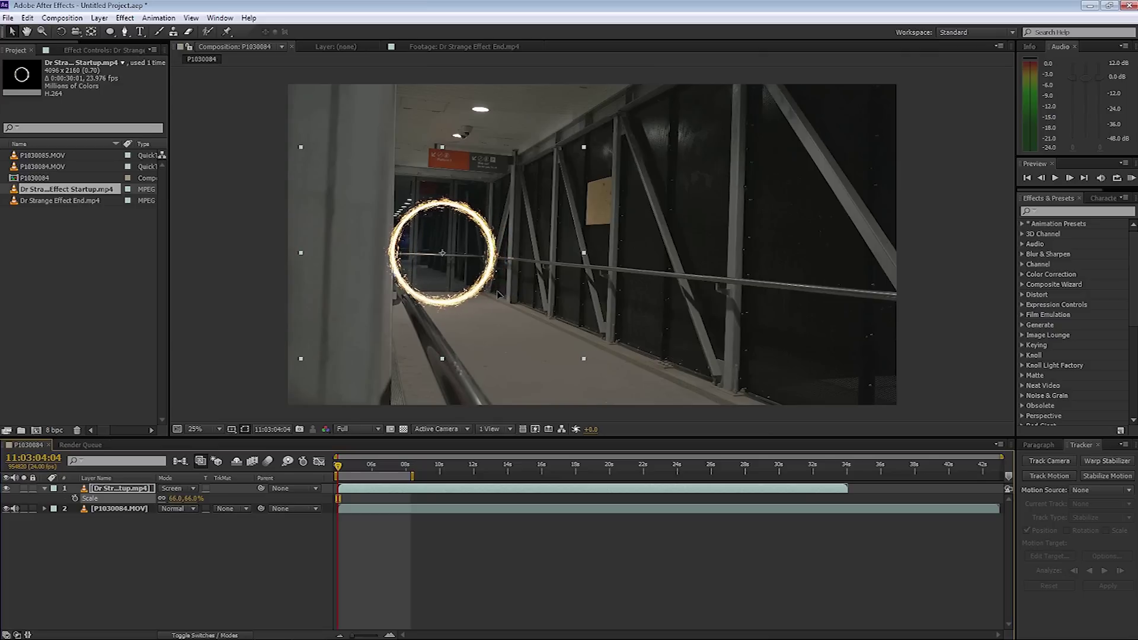
left_click_drag(189, 500, 202, 499)
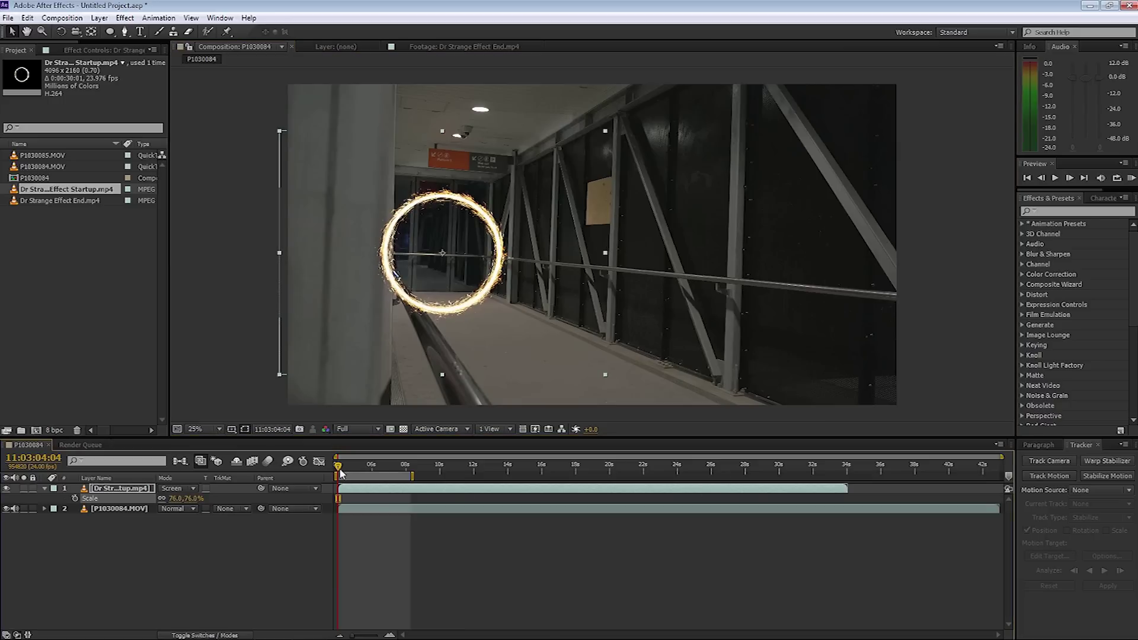
Slide the ring layer to start earlier, check the footage without it, and select P1030084.MOV.
left_click_drag(512, 491, 423, 498)
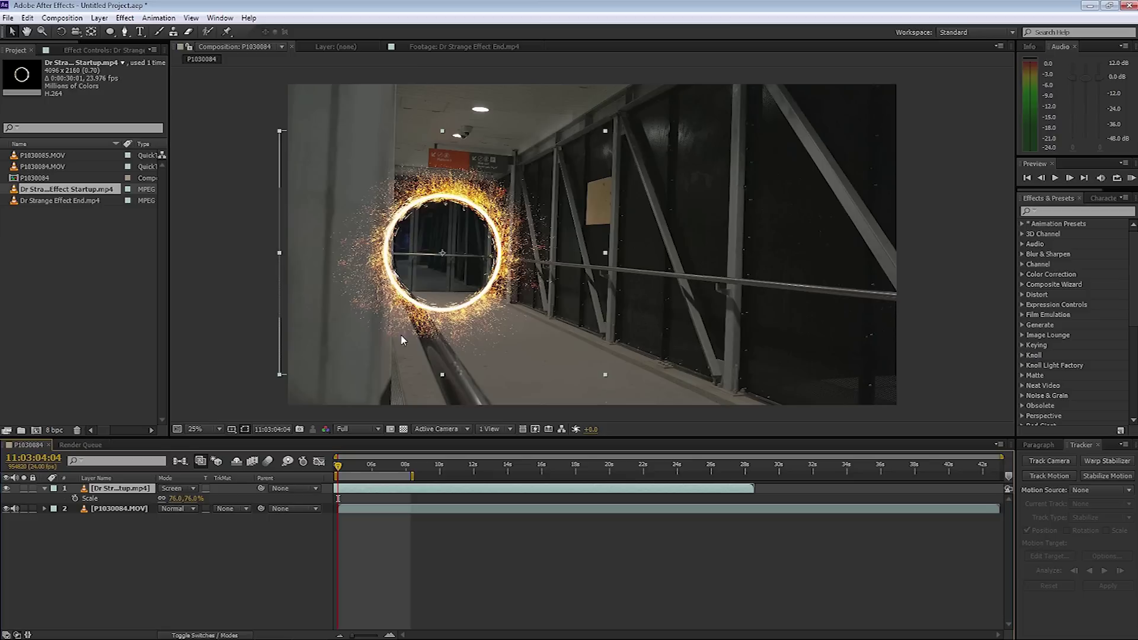
left_click(6, 489)
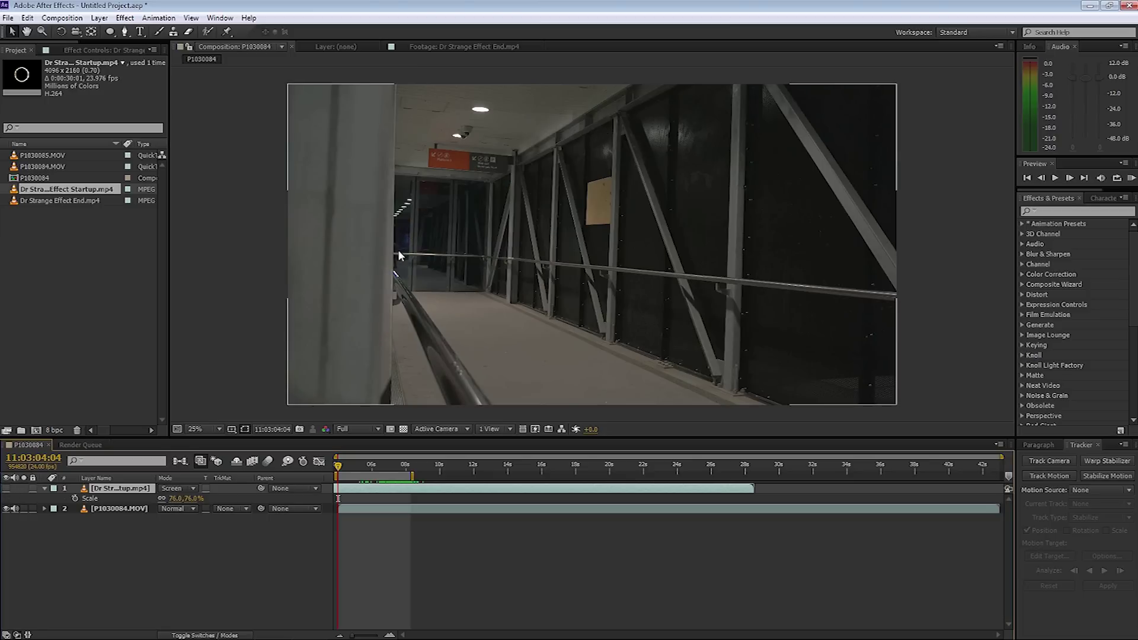
left_click(394, 274)
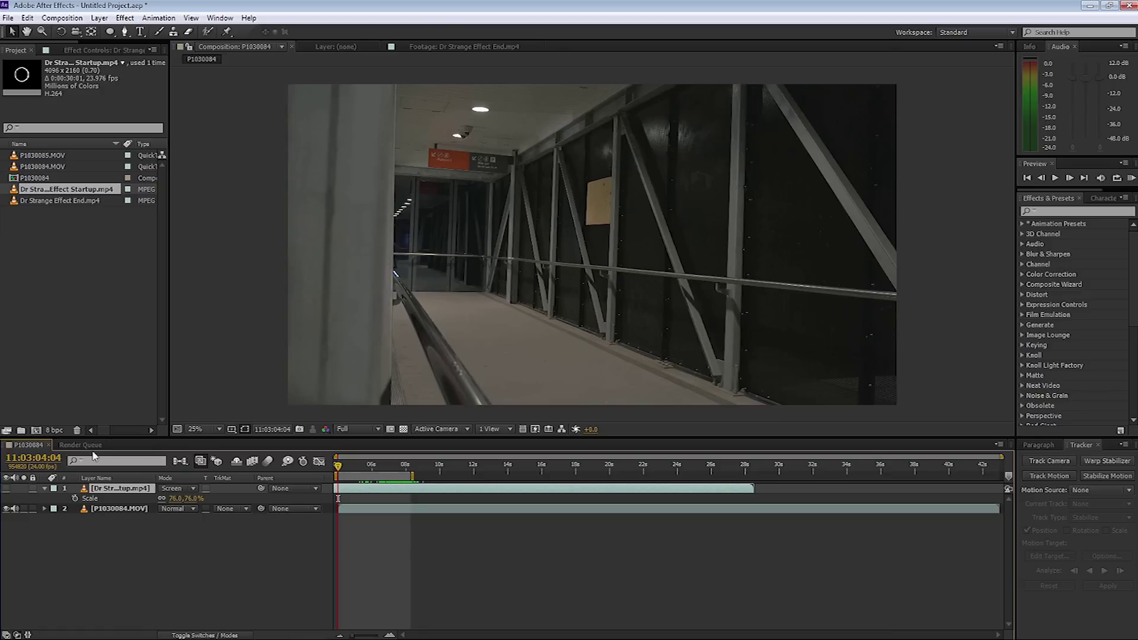
key("ctrl+alt+shift+v")
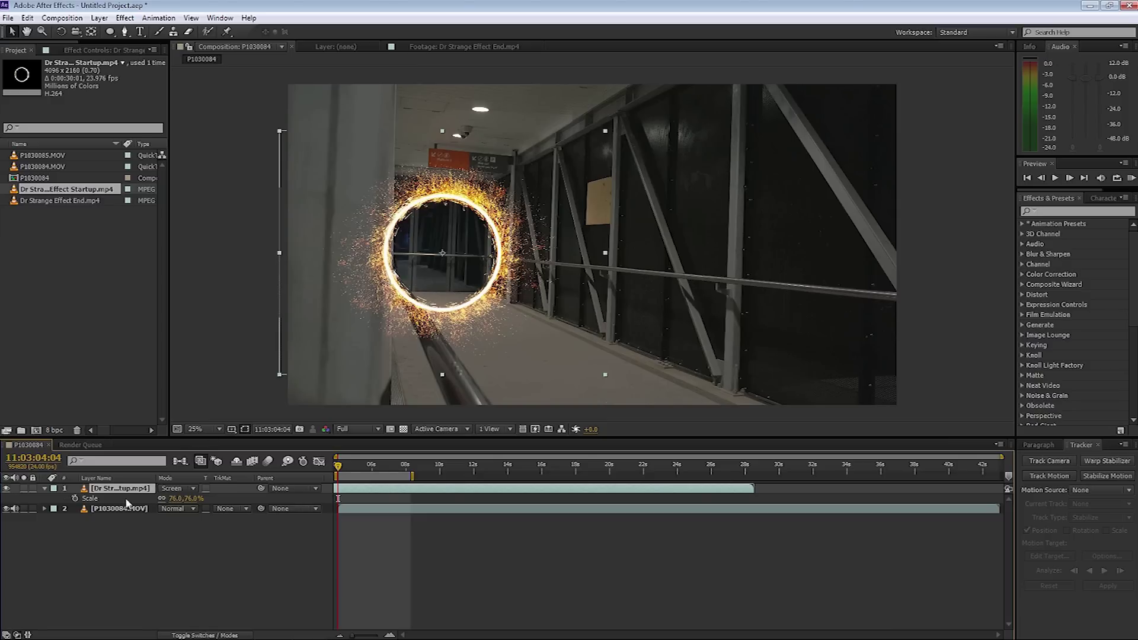
left_click(105, 511)
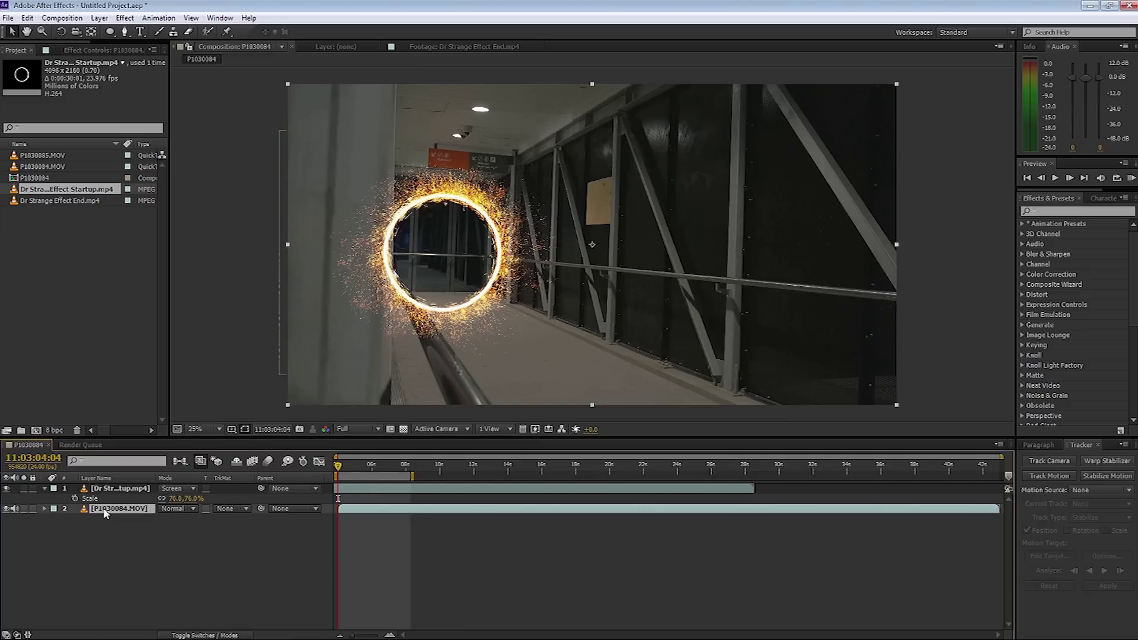
Duplicate the walkway footage layer above the portal and temporarily hide the portal.
key("ctrl+d")
left_click_drag(105, 511, 105, 488)
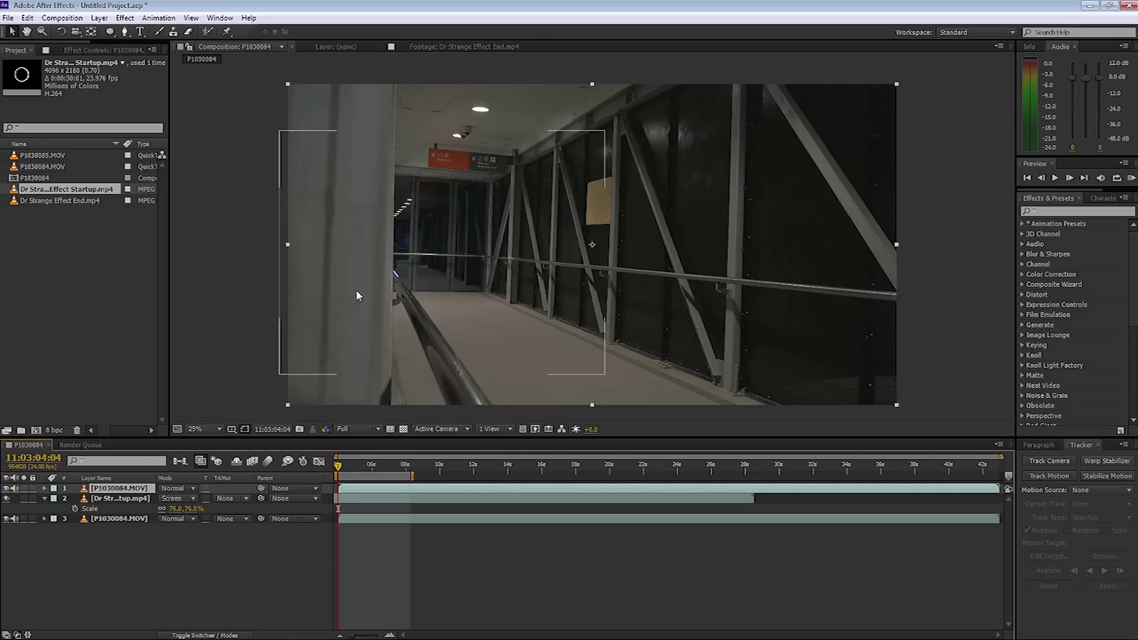
left_click(7, 499)
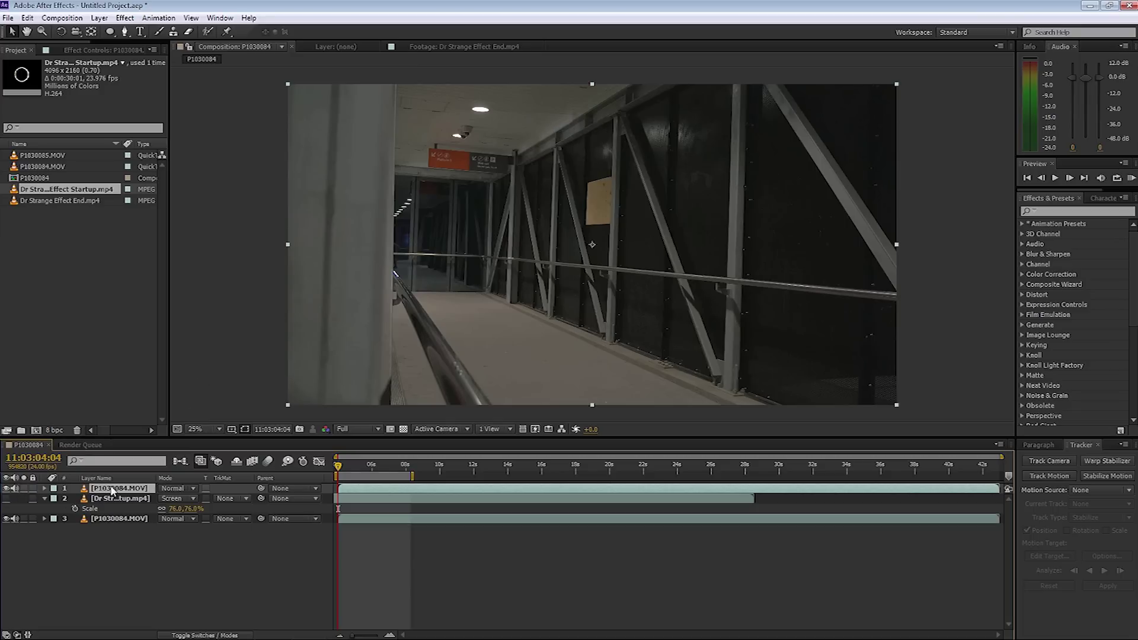
Pen a closed mask around the pillar and railing on the top copy, then reshow the portal.
left_click(126, 33)
left_click(394, 83)
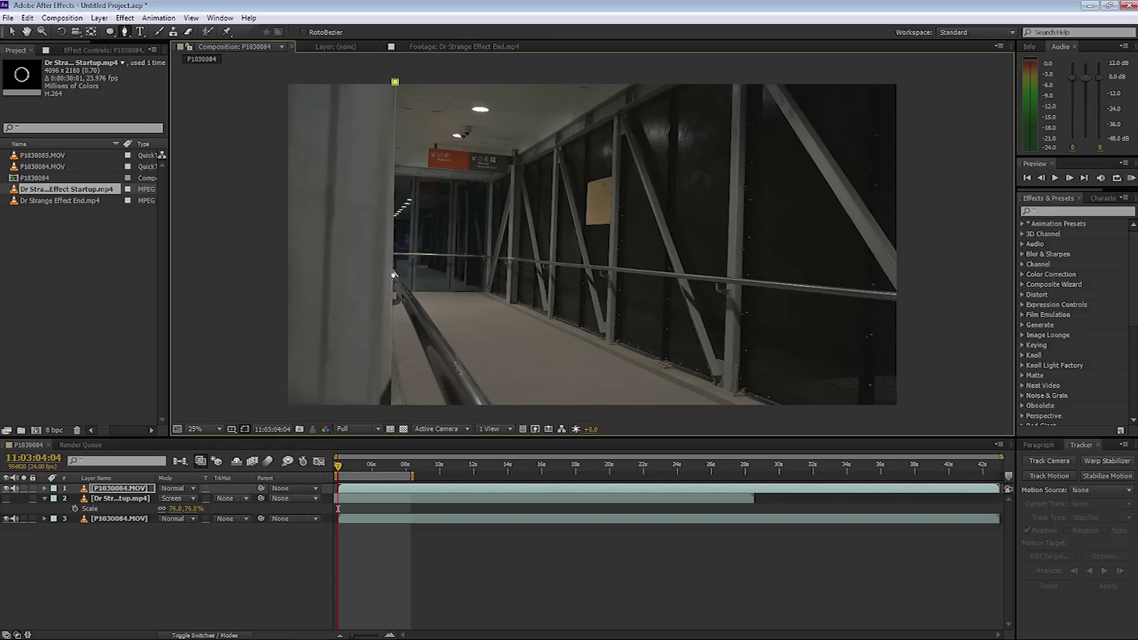
left_click(393, 272)
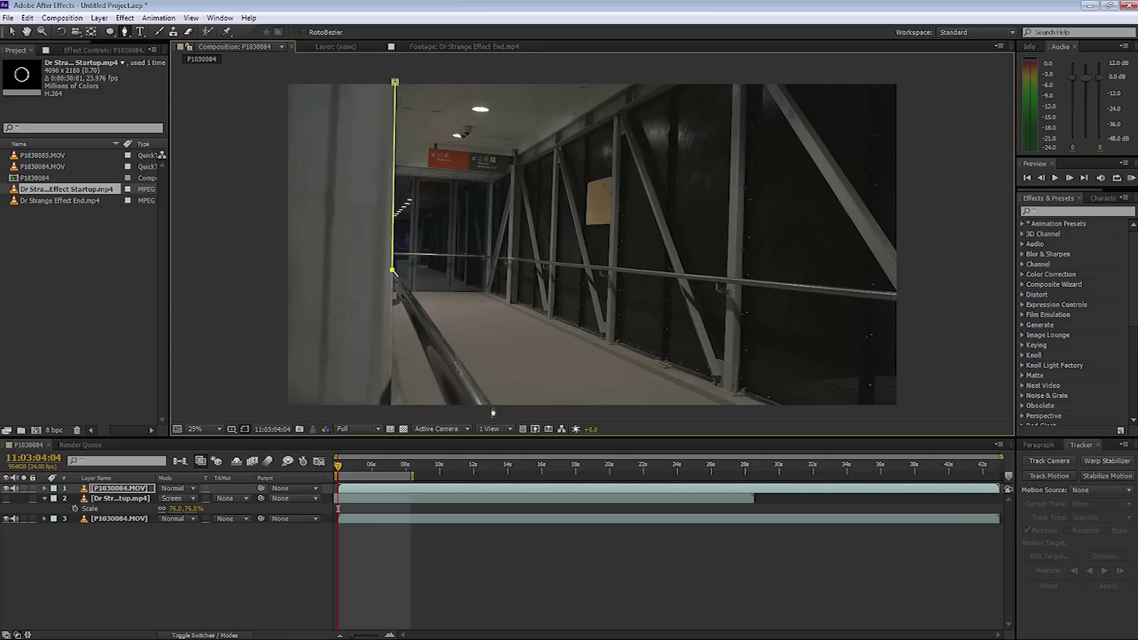
left_click(493, 408)
left_click(447, 408)
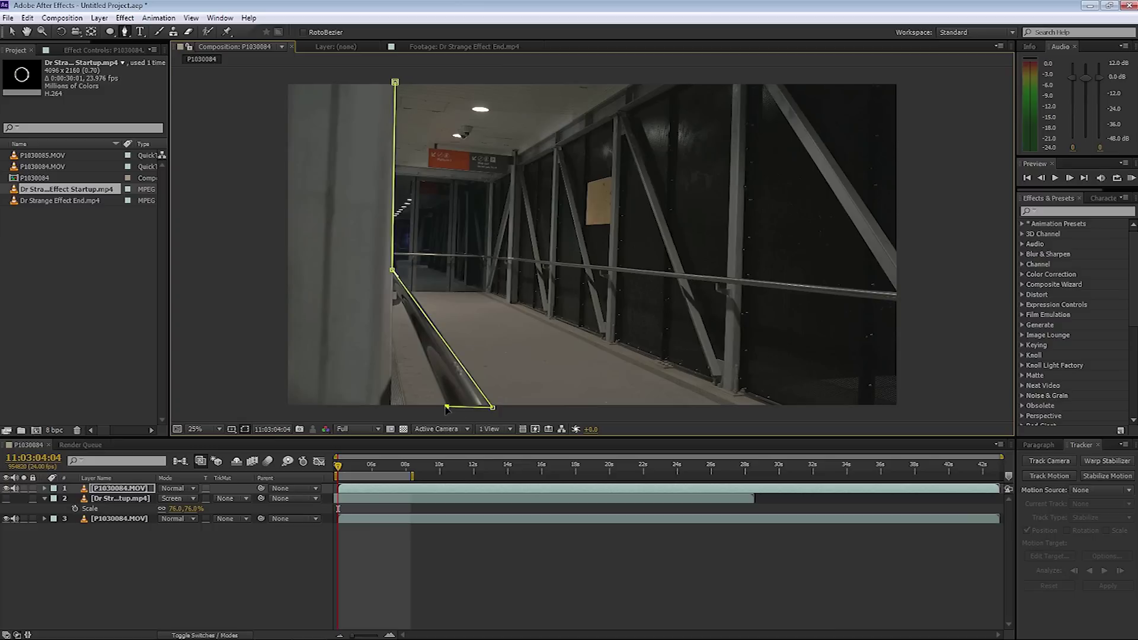
left_click(399, 303)
left_click(392, 307)
left_click(390, 407)
left_click(280, 407)
left_click(267, 75)
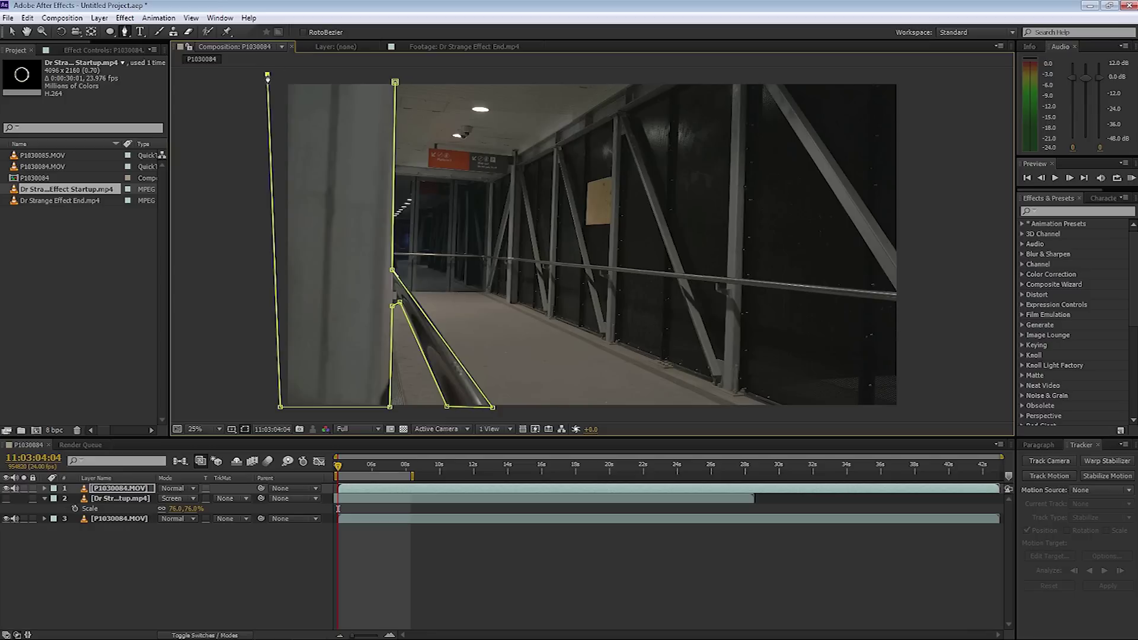
left_click(395, 82)
left_click(6, 499)
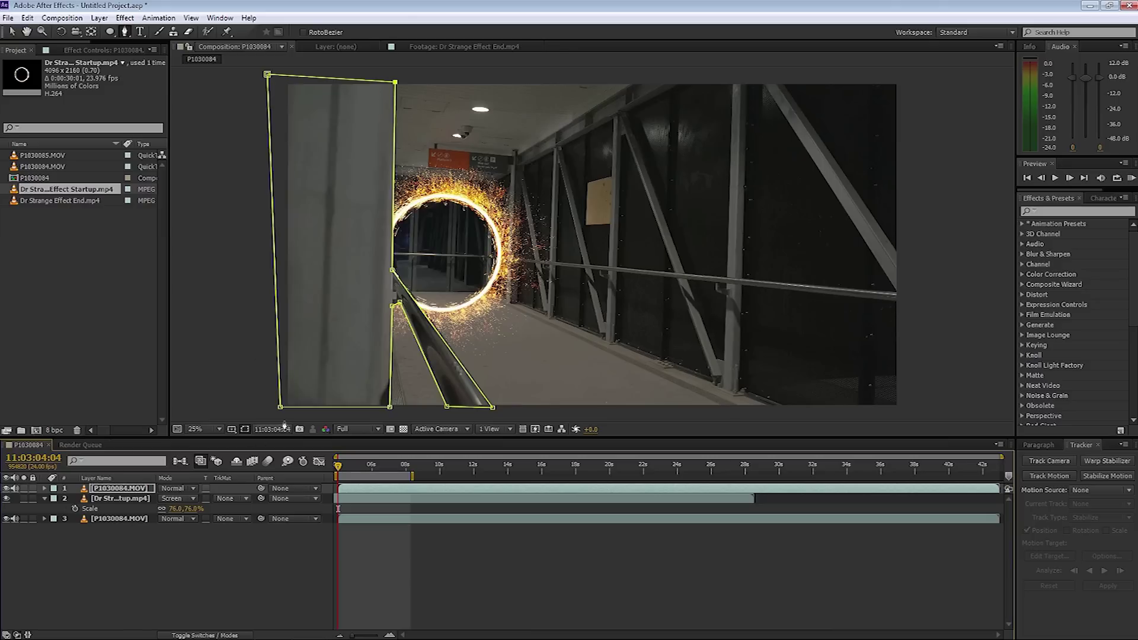
left_click(244, 429)
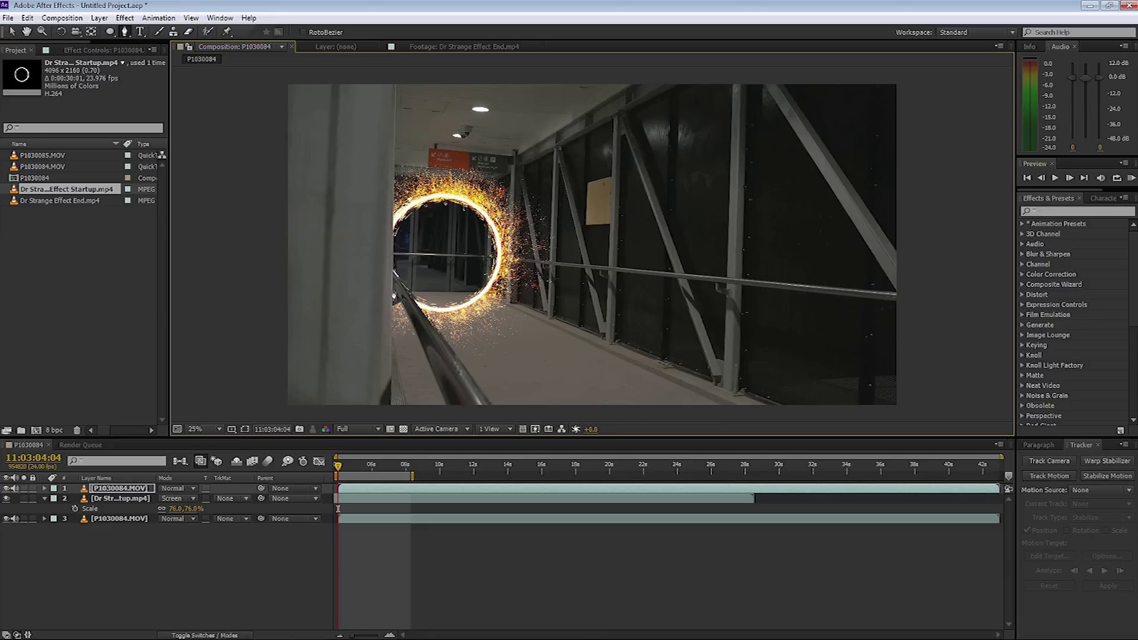
Zoom to 100% on the railing, show mask paths, and move the top vertex onto the pole.
key("z")
left_click(394, 289)
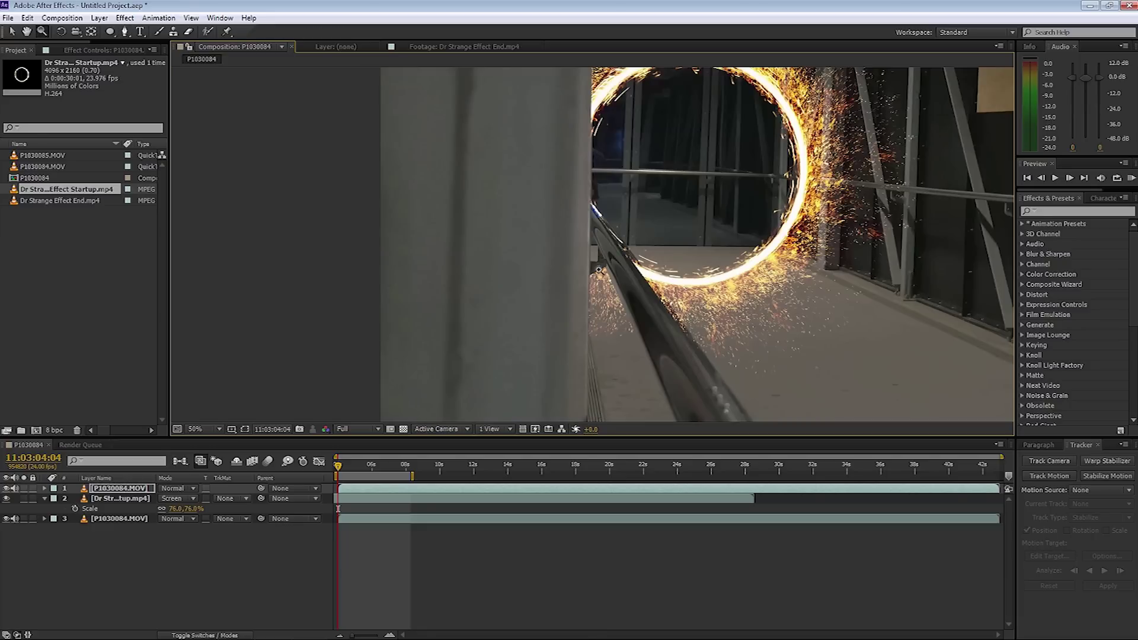
left_click(598, 257)
left_click_drag(614, 247, 432, 254)
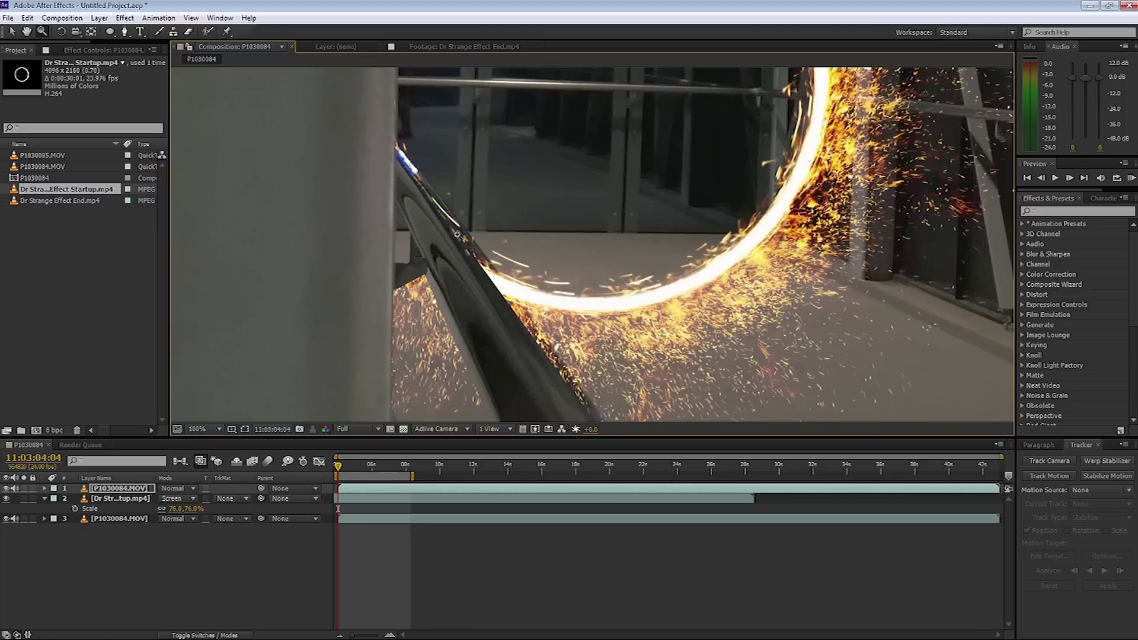
left_click(245, 428)
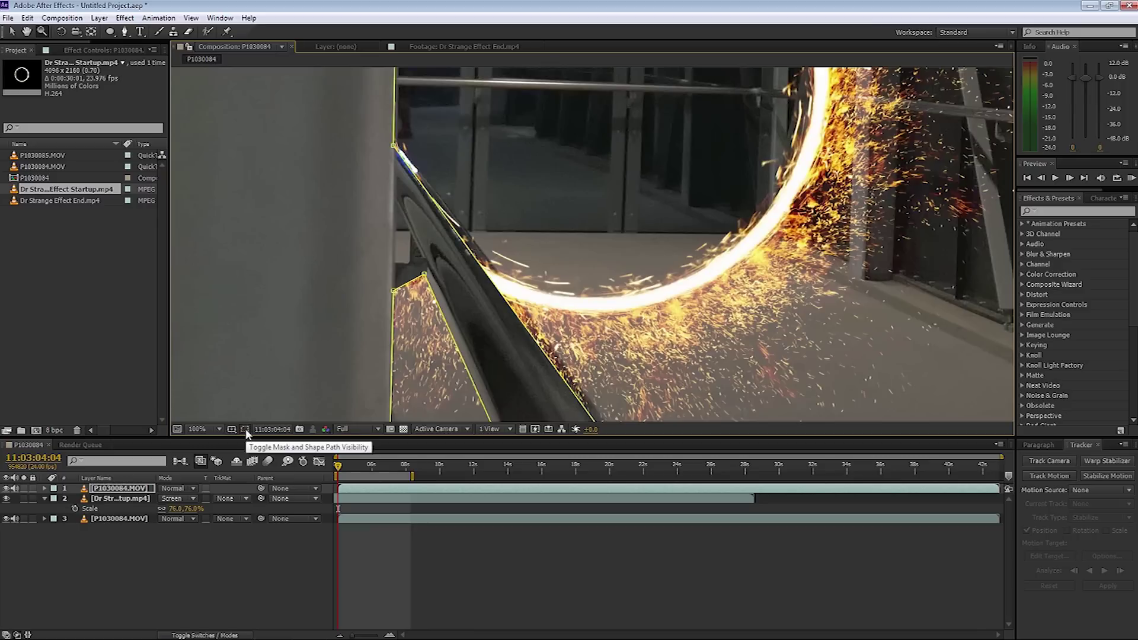
key("v")
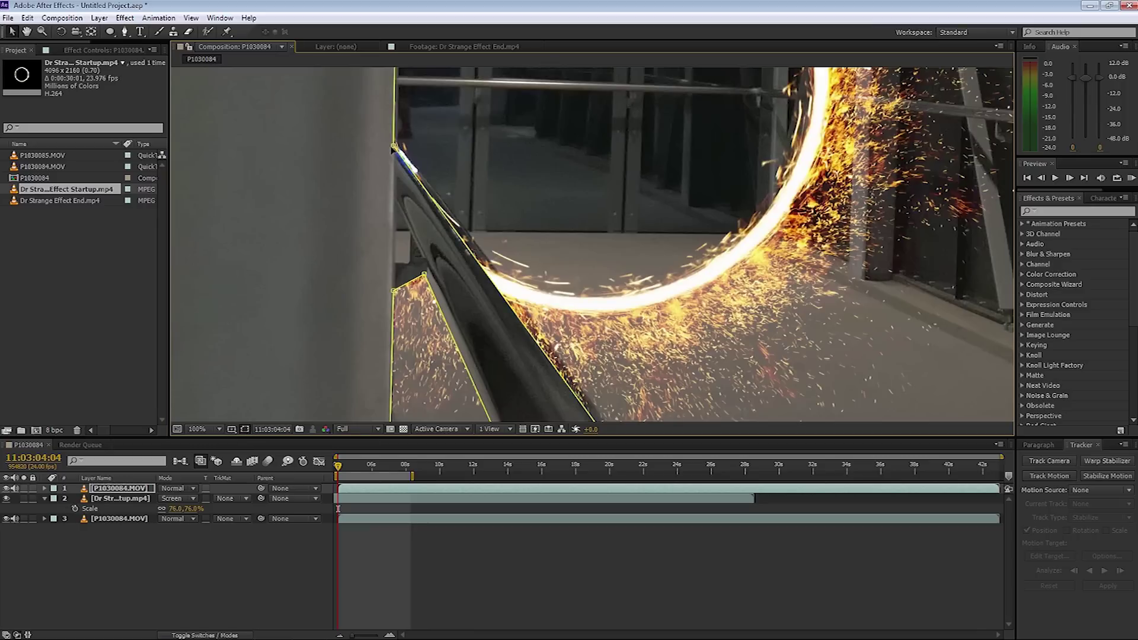
left_click_drag(394, 147, 401, 147)
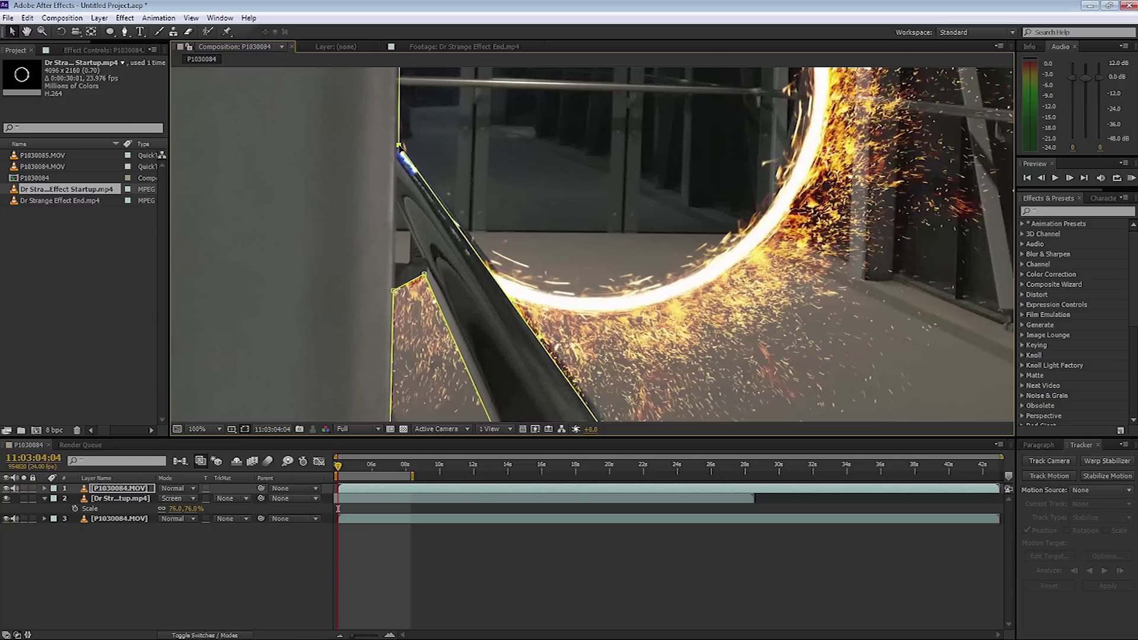
Pan along the railing and fine-tune the mask vertices against the pole edge.
scroll(521, 307, "up", 3)
left_click_drag(508, 299, 409, 138)
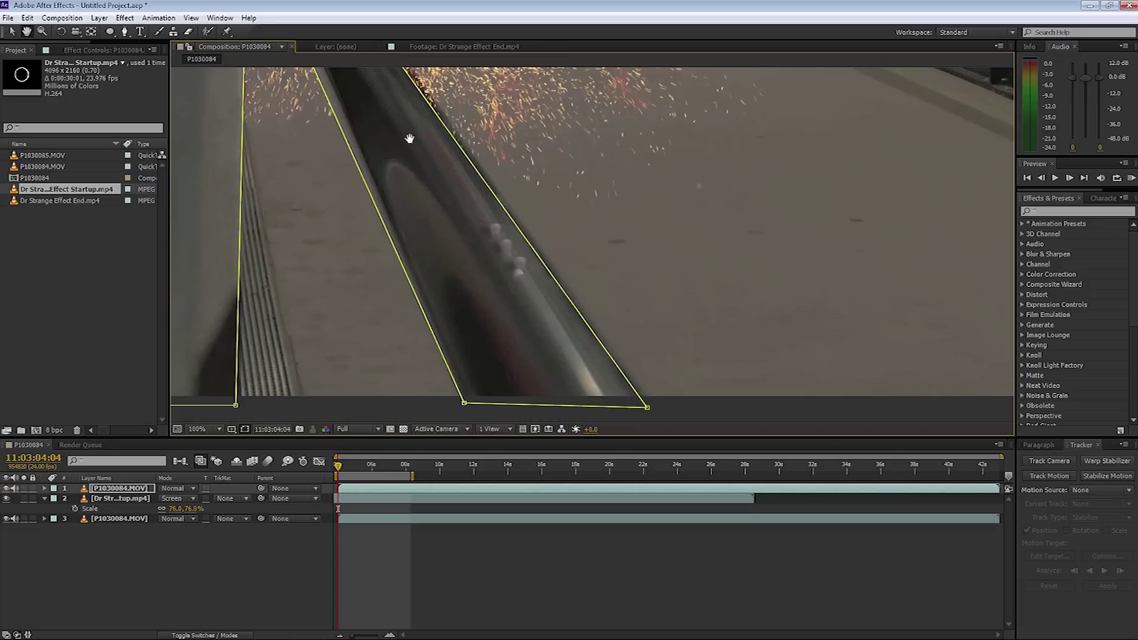
key("v")
key("h")
left_click_drag(551, 183, 665, 339)
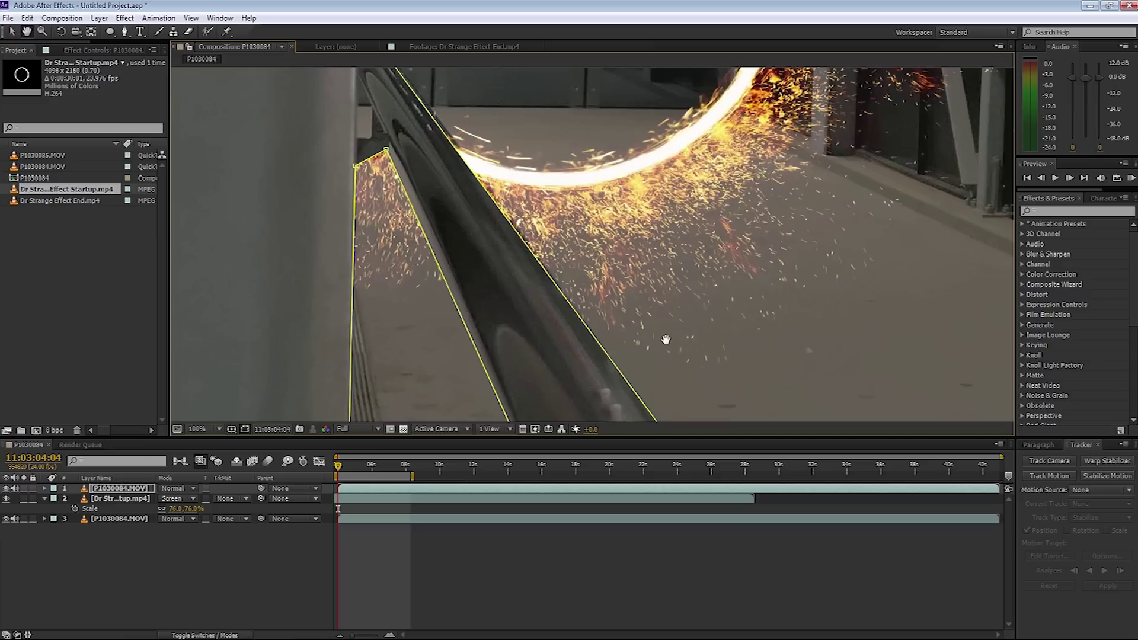
key("v")
left_click_drag(388, 151, 392, 149)
key("h")
left_click_drag(500, 269, 446, 93)
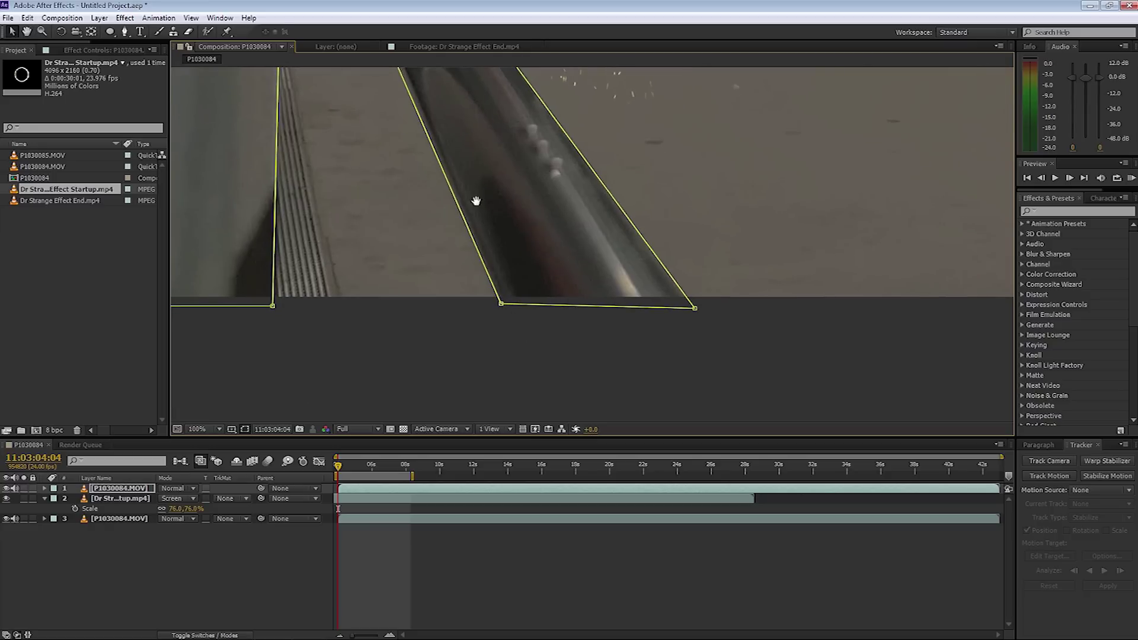
left_click_drag(475, 198, 538, 399)
key("v")
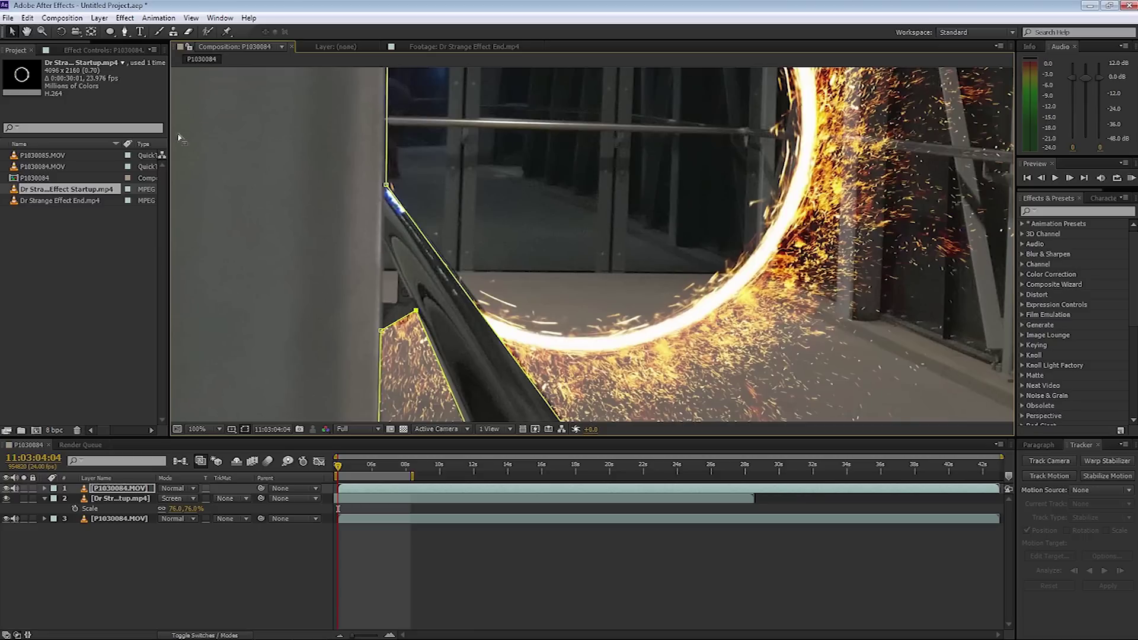
left_click(124, 32)
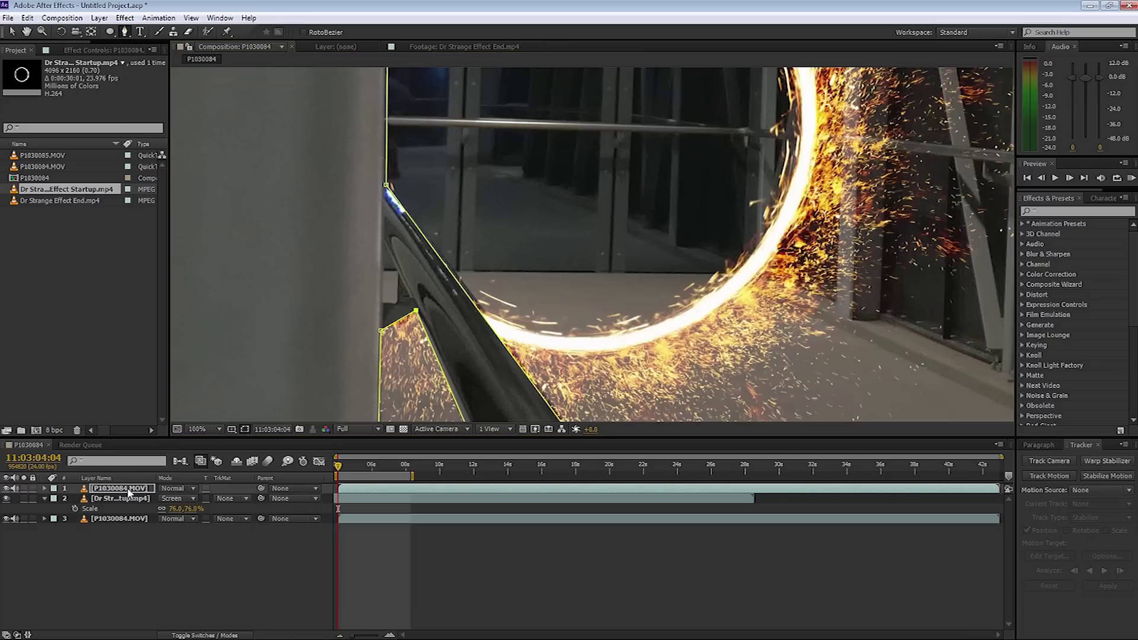
Draw a small second mask in the pillar-railing gap and set it to Subtract.
left_click(382, 239)
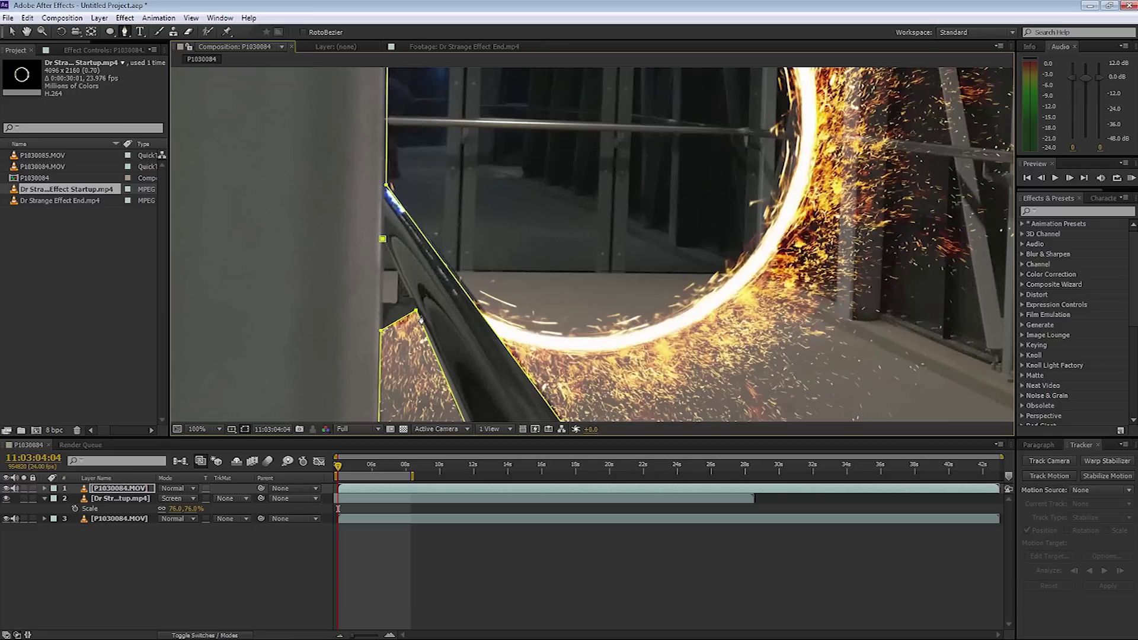
left_click(398, 271)
left_click(395, 304)
left_click(382, 239)
key("m")
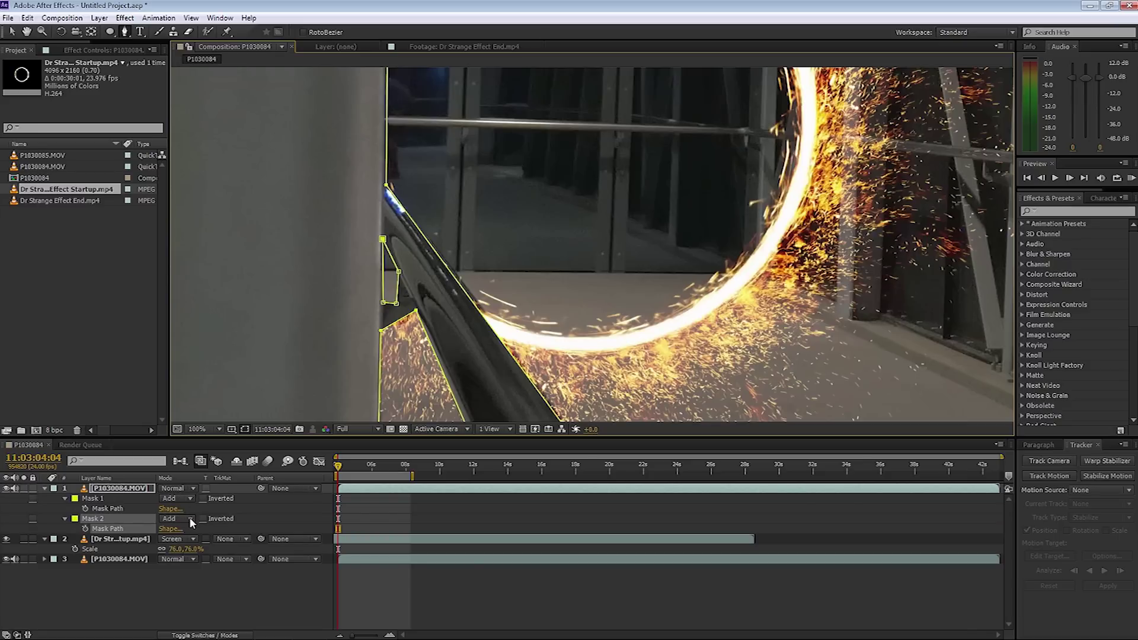
left_click(191, 518)
left_click(192, 559)
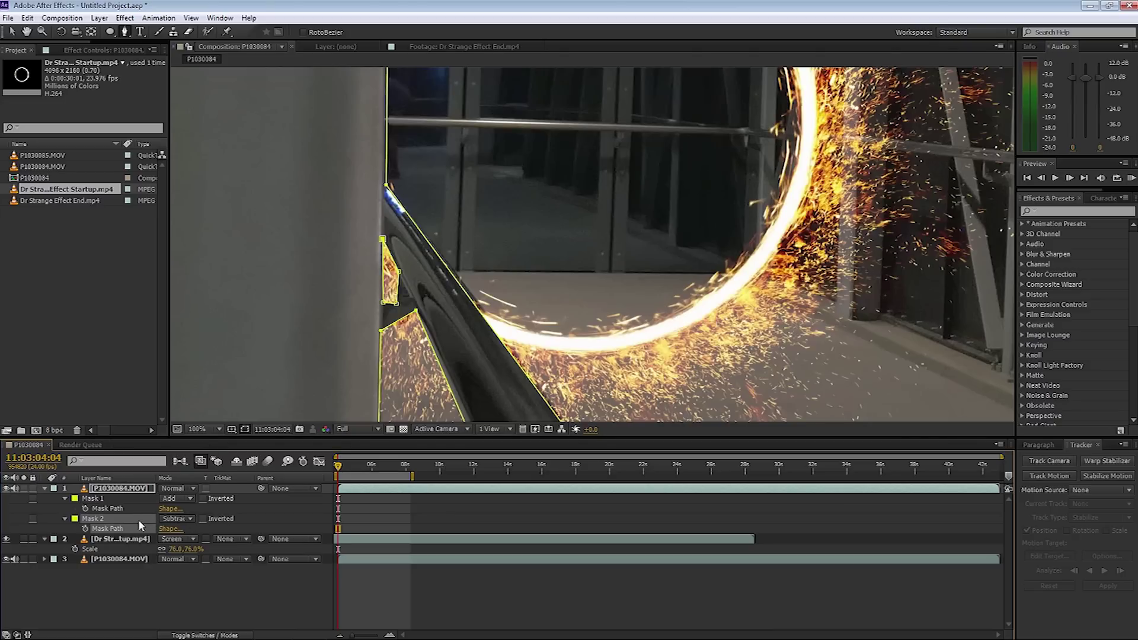
Feather both Mask 1 and Mask 2 by 9 pixels.
key("f")
left_click_drag(185, 509, 192, 509)
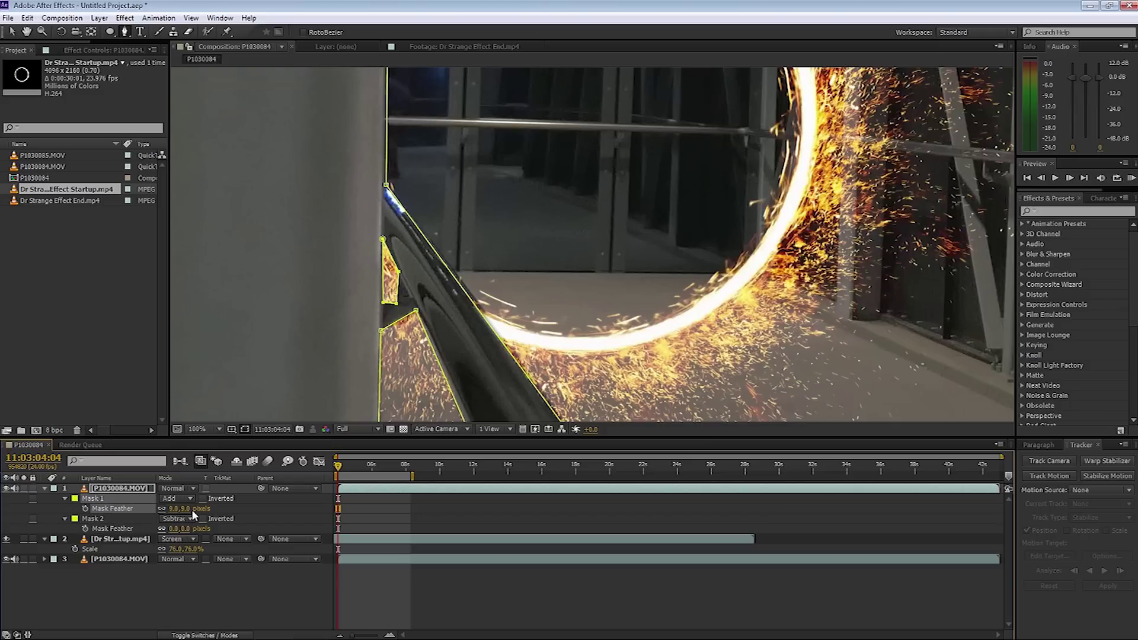
left_click(185, 528)
type("9")
left_click(180, 565)
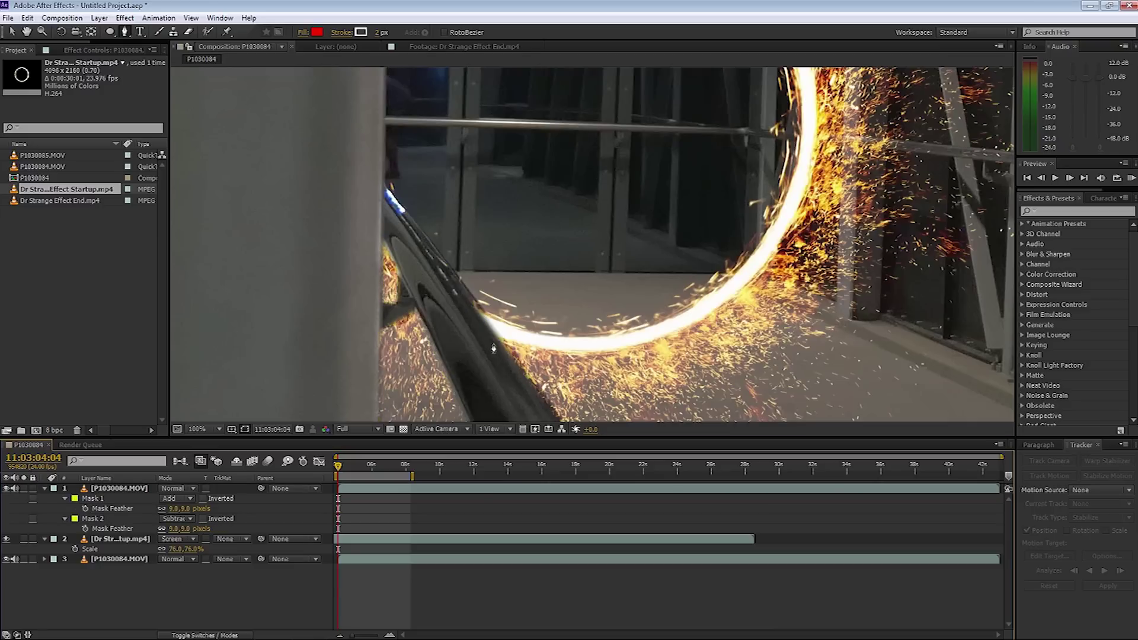
key("h")
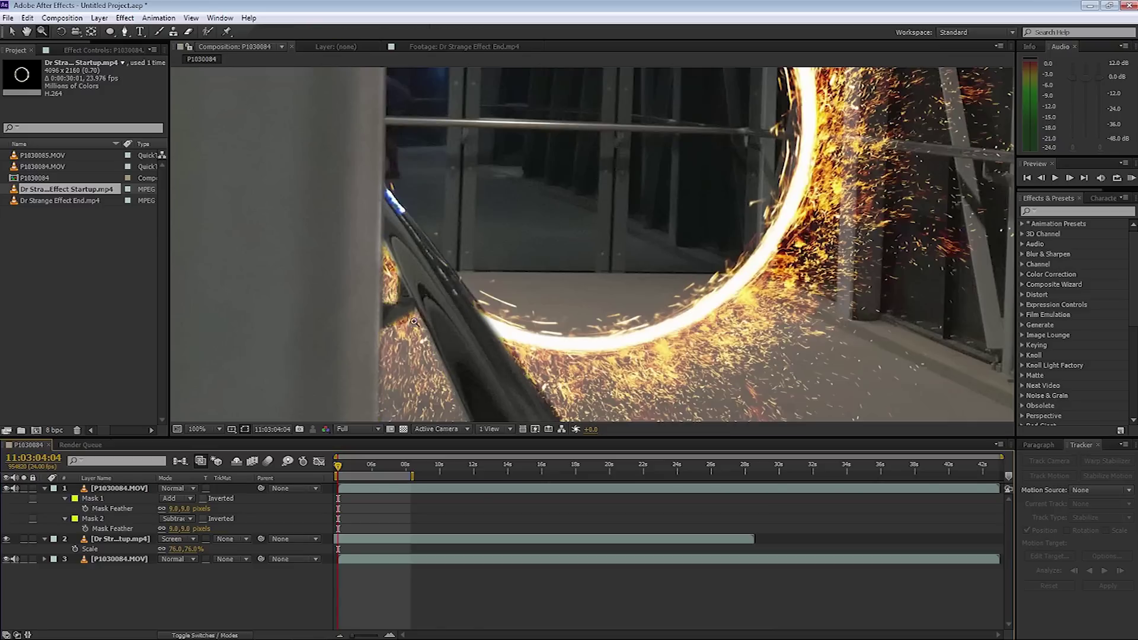
scroll(495, 207, "down", 4)
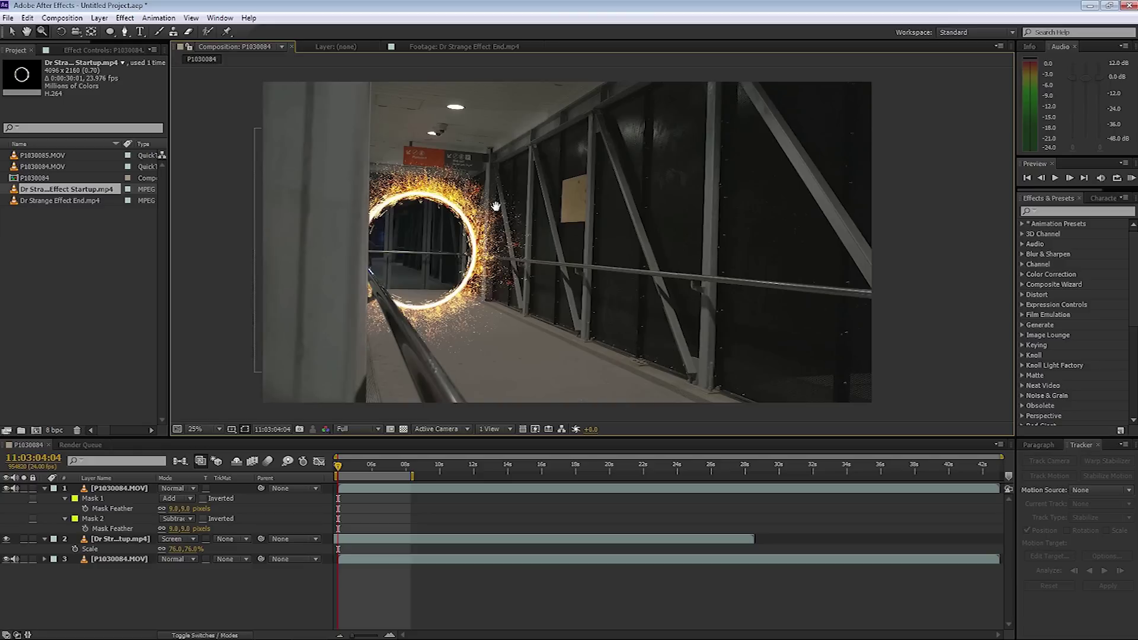
key("KP_0")
On the portal layer, draw a closed mask around the walkway floor below the ring.
left_click(108, 540)
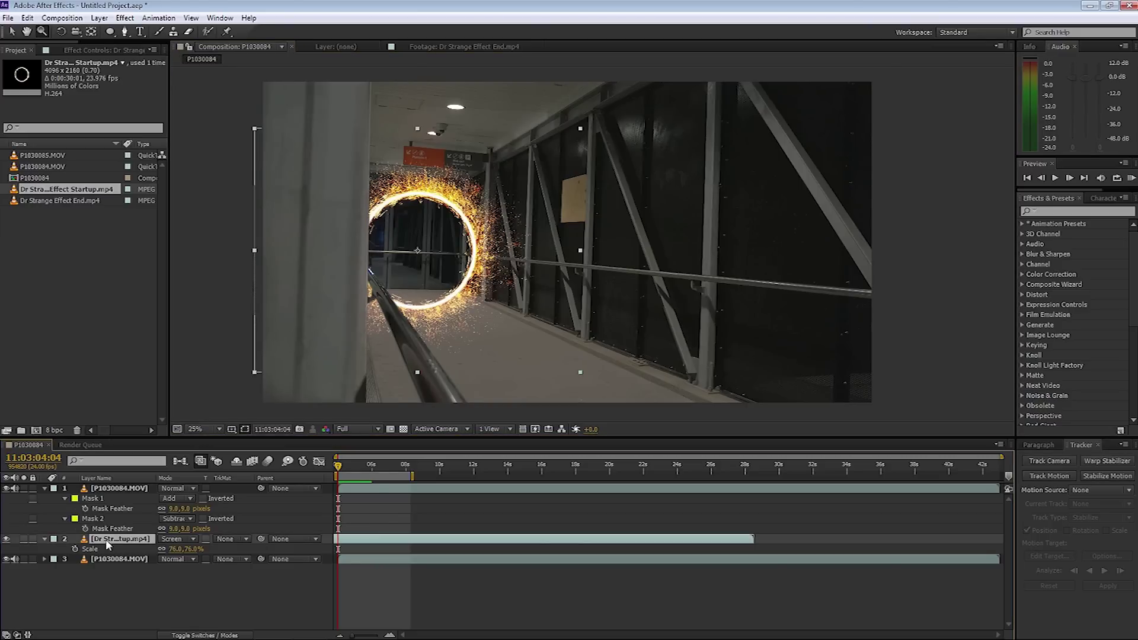
left_click(125, 31)
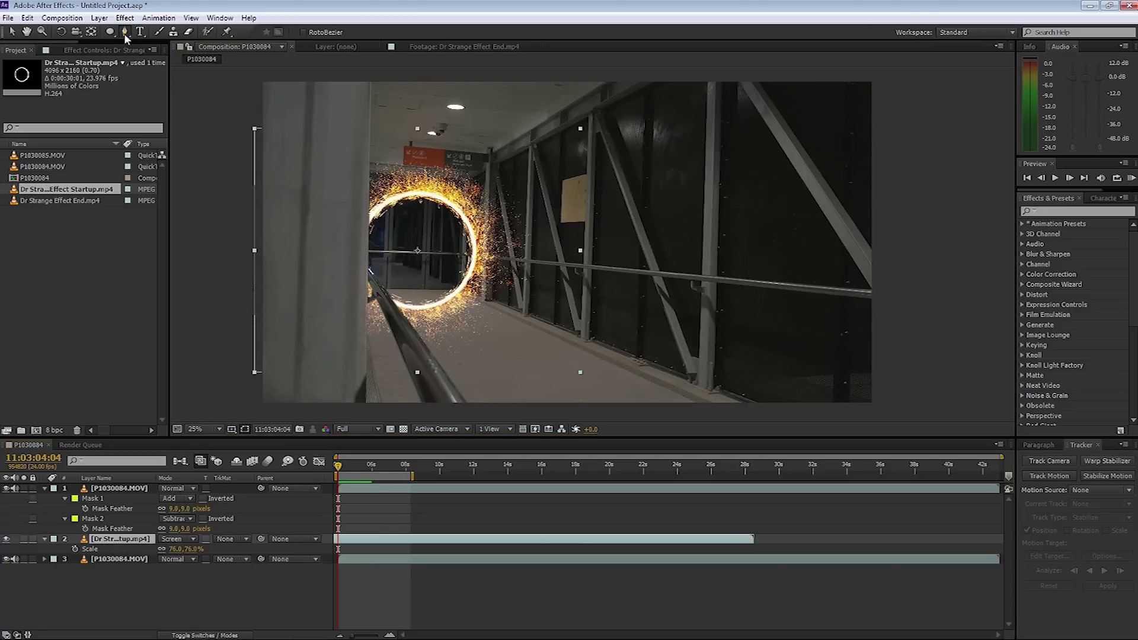
left_click(504, 321)
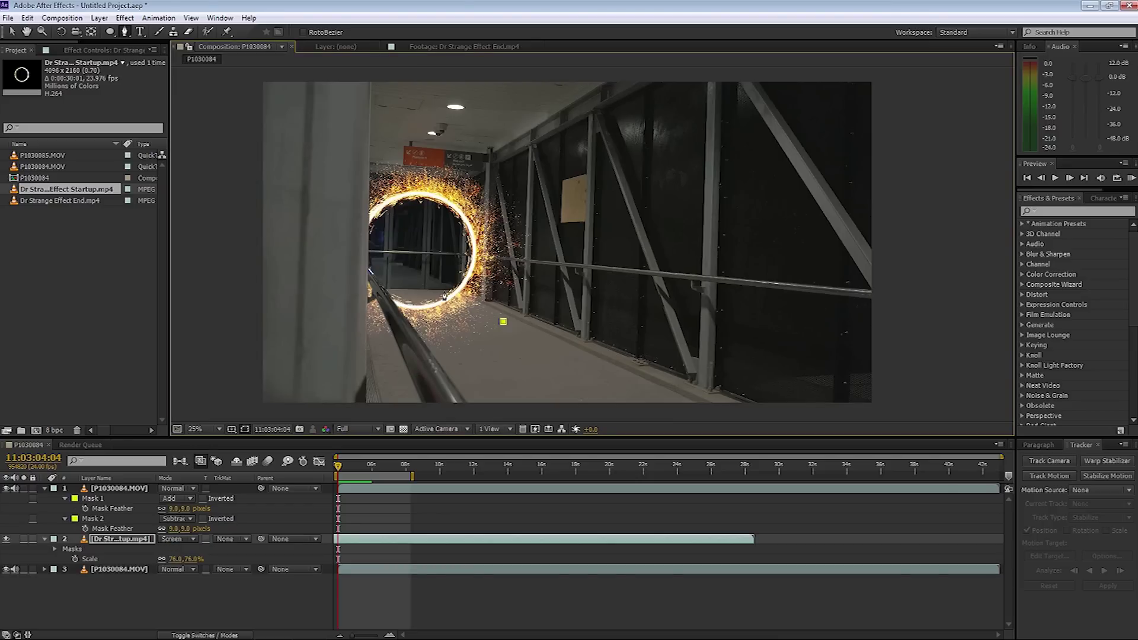
left_click(444, 290)
left_click(392, 290)
left_click(369, 349)
left_click(386, 409)
left_click(563, 412)
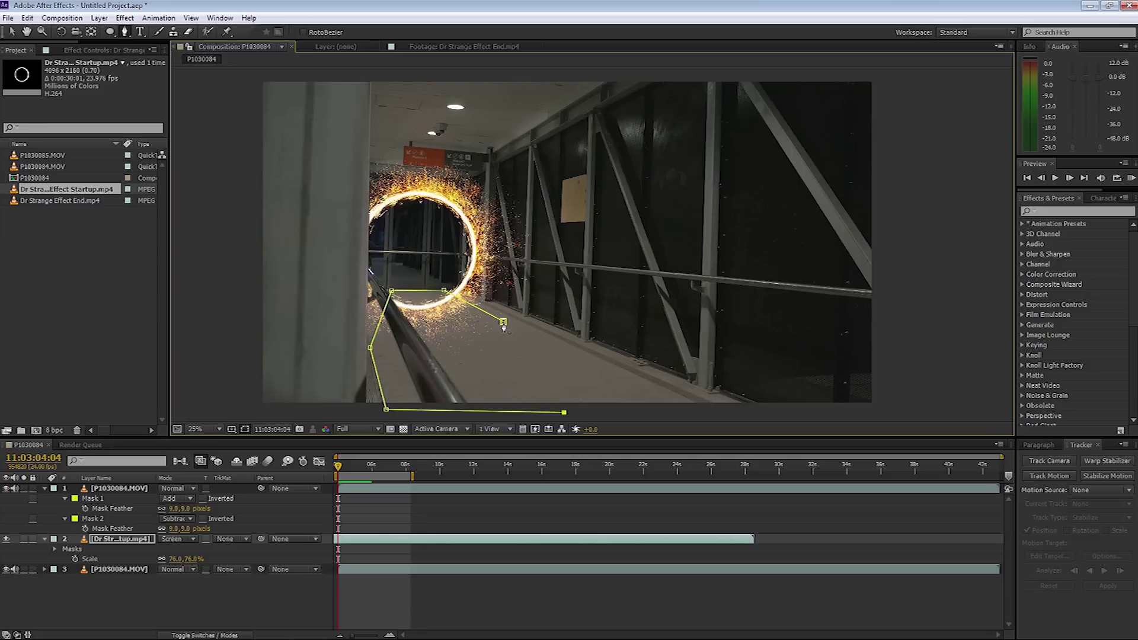
left_click(504, 323)
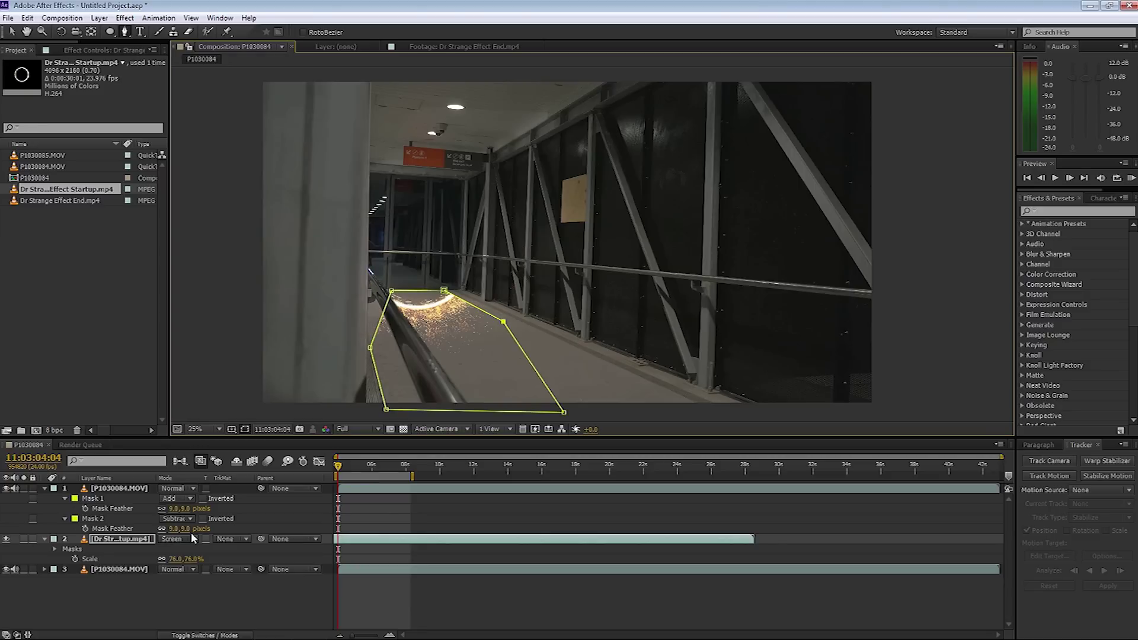
Set the floor mask to Subtract with a 50-pixel feather.
key("m")
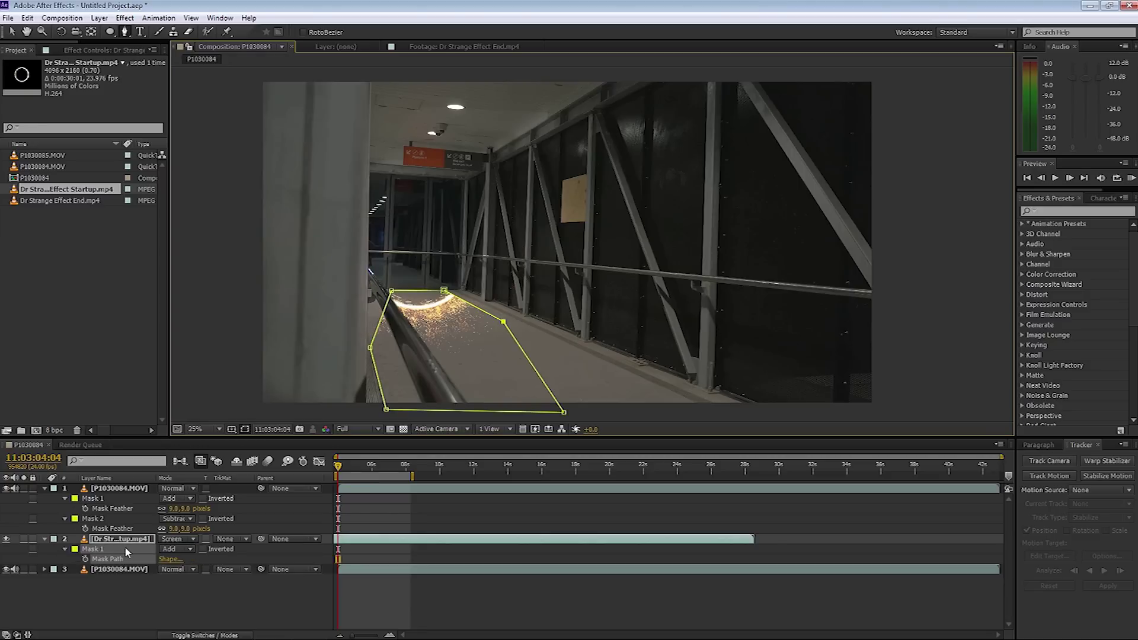
left_click(176, 549)
left_click(193, 490)
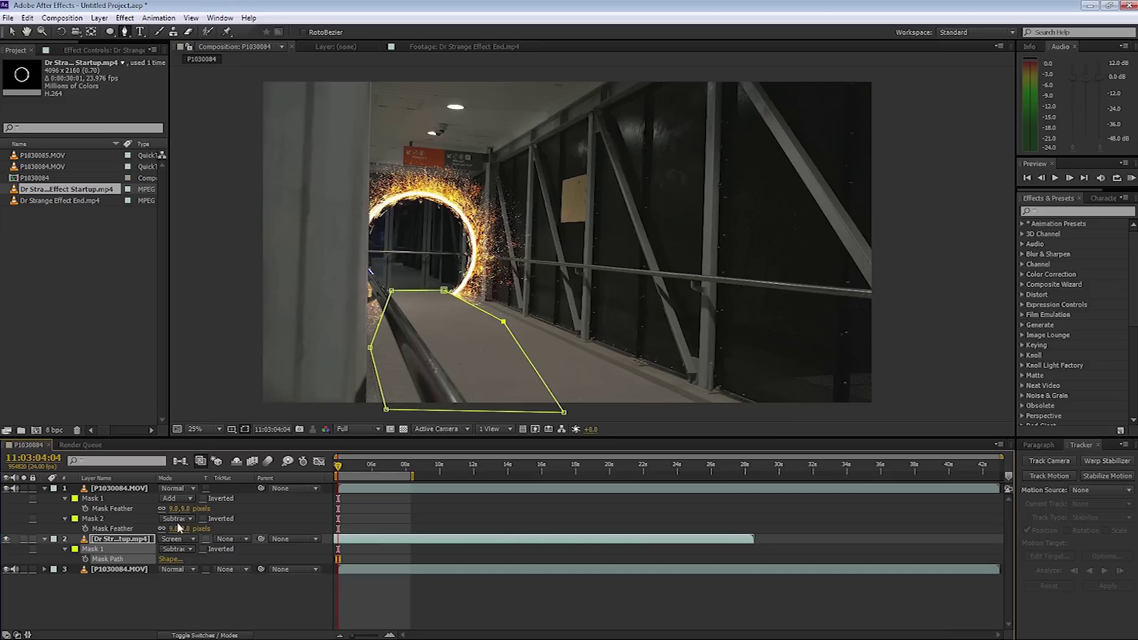
key("f")
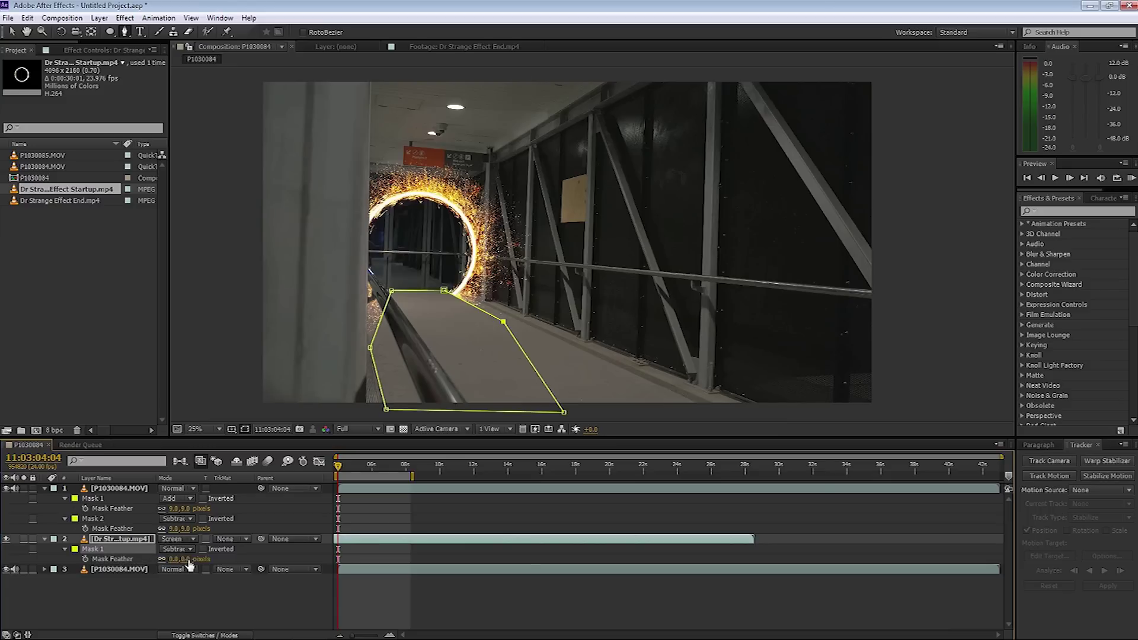
left_click_drag(192, 559, 220, 559)
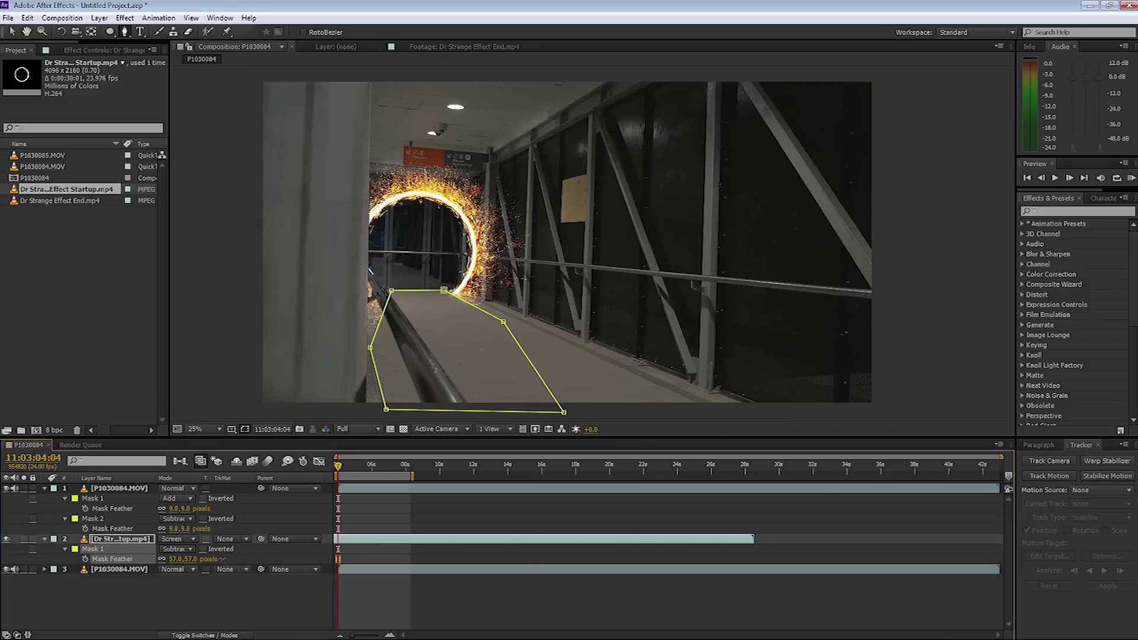
left_click_drag(223, 559, 218, 559)
left_click(192, 559)
left_click(196, 593)
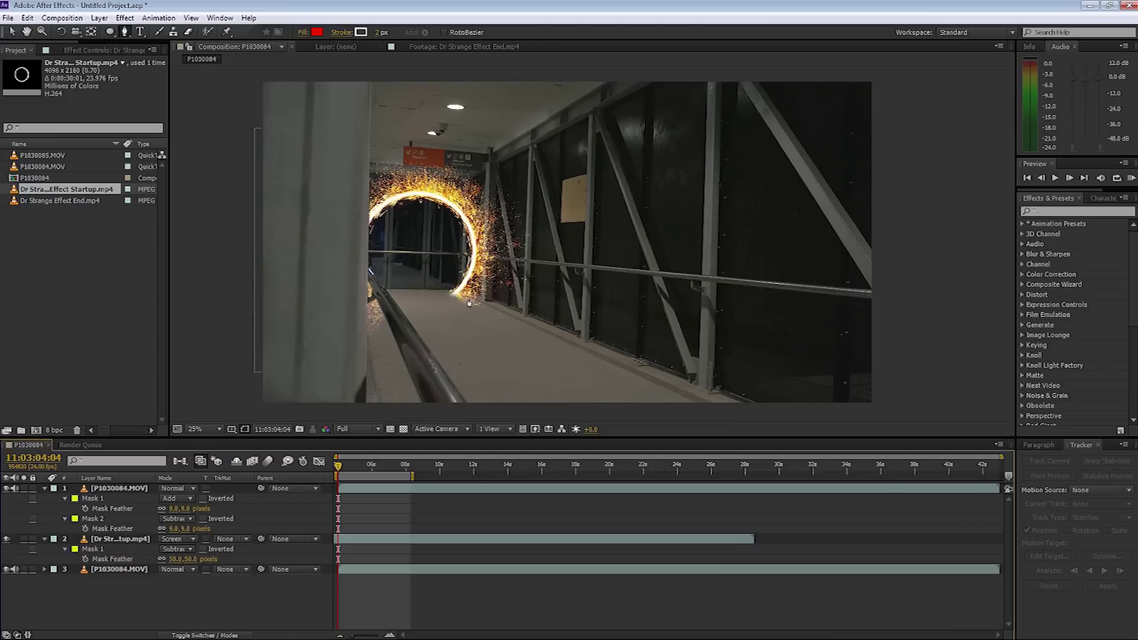
key("space")
Collapse the layers' mask properties, select the portal layer, and hide mask paths.
left_click(44, 488)
left_click(44, 499)
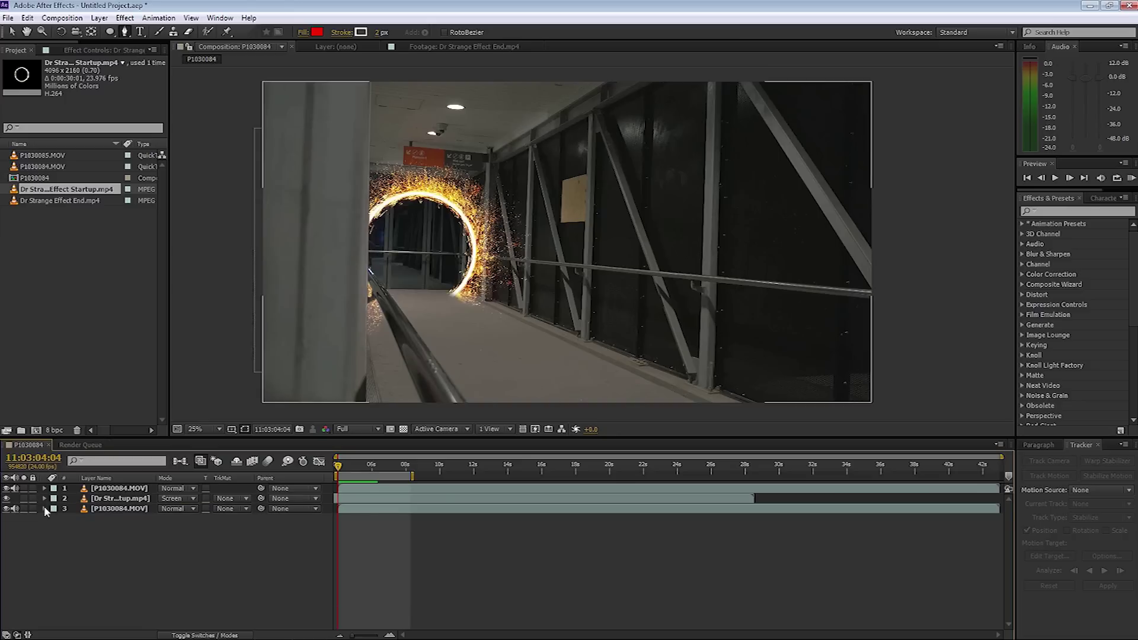
left_click(98, 502)
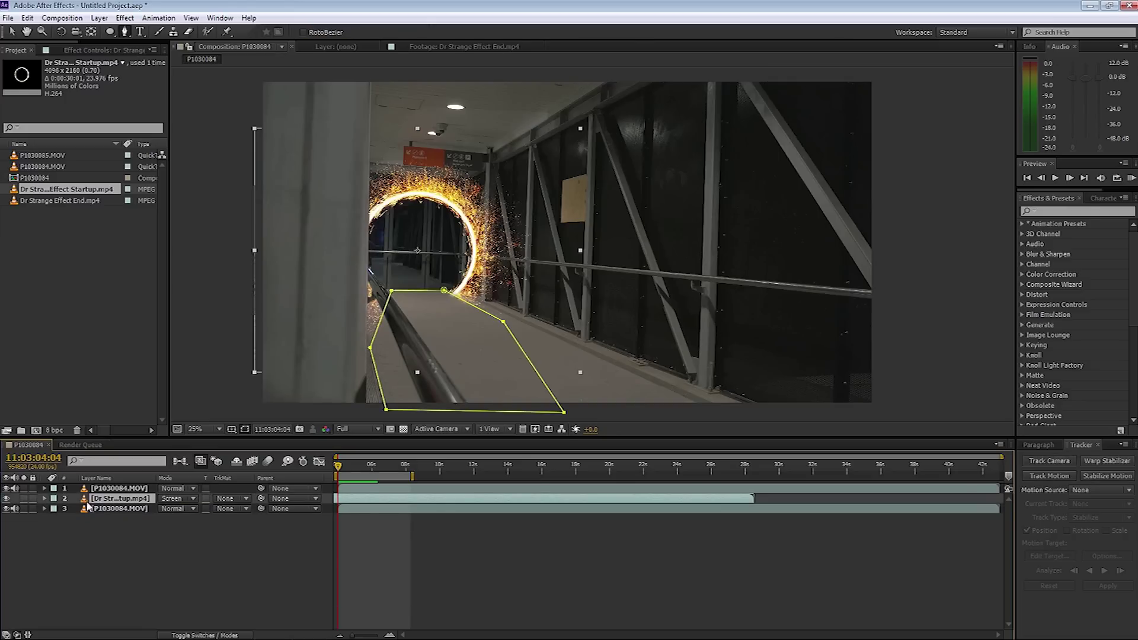
left_click(246, 430)
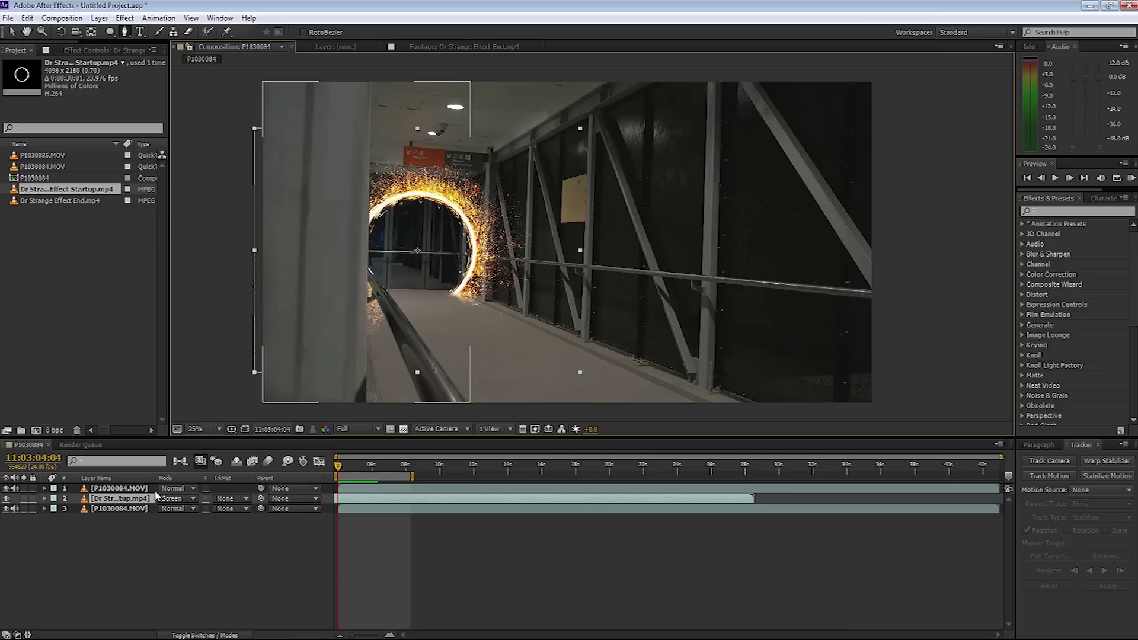
Duplicate the portal layer and rename the upper copy 'Blur'.
key("ctrl+d")
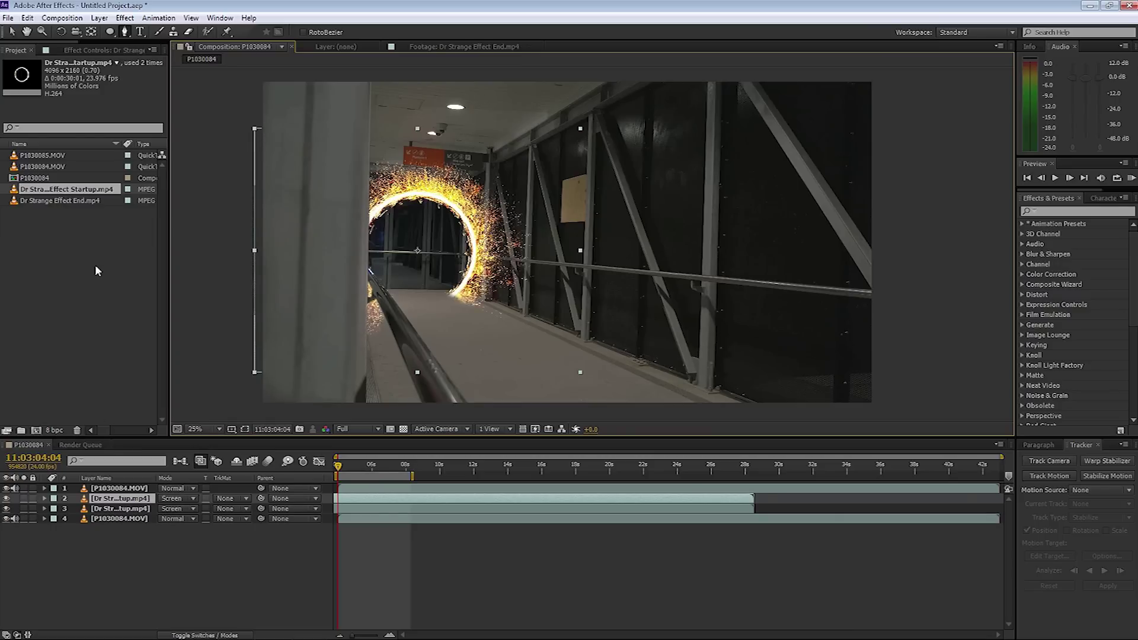
left_click(112, 499)
key("Return")
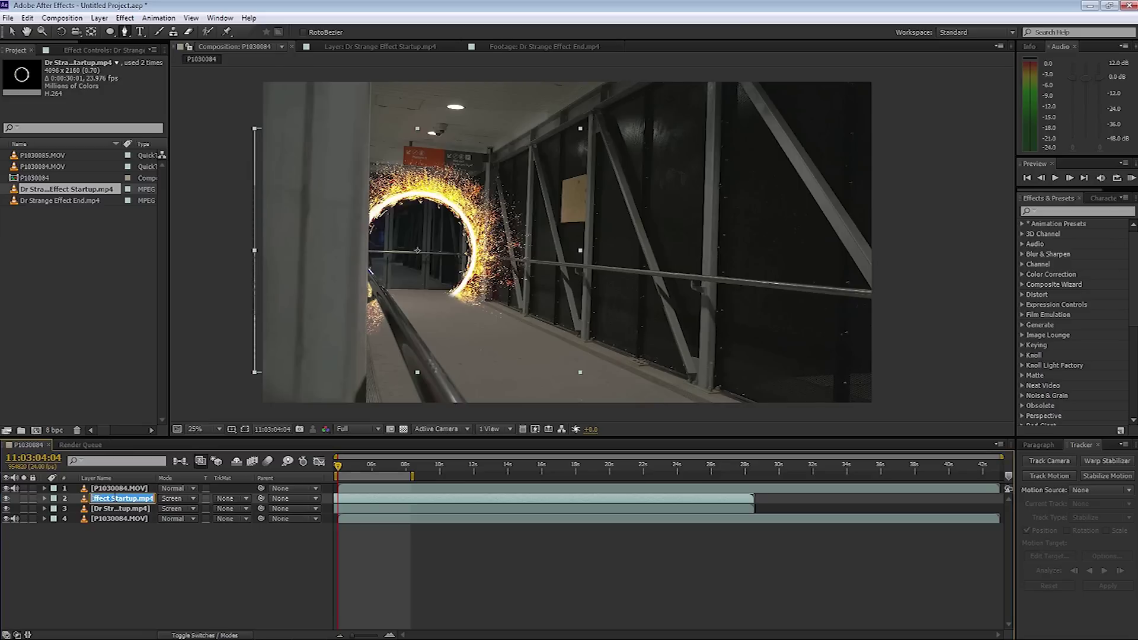
type("Blur")
key("Return")
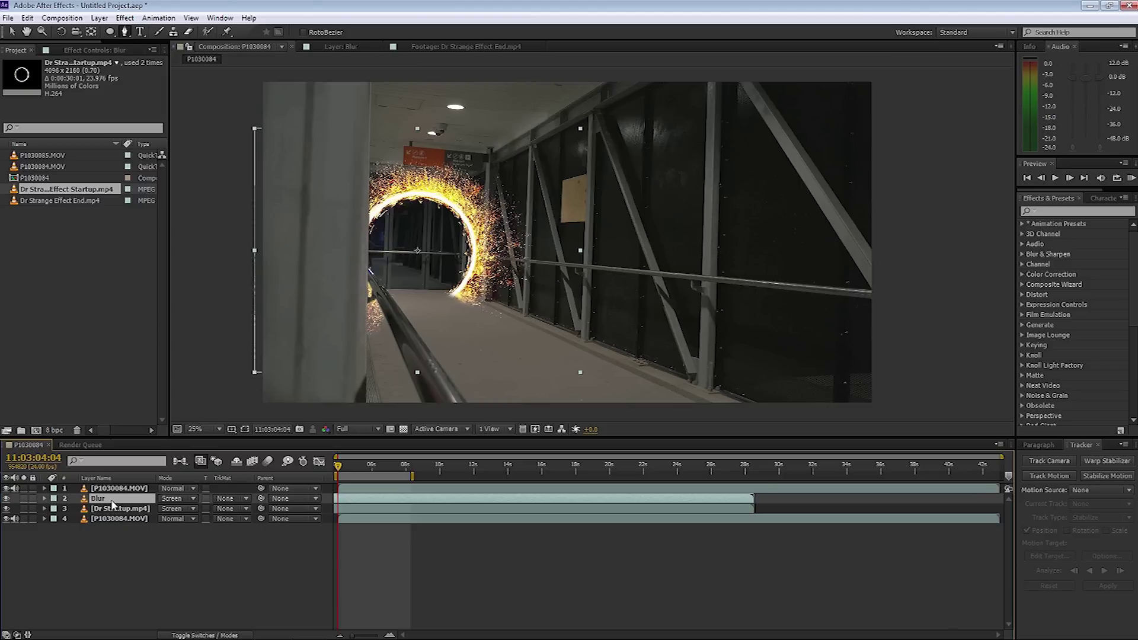
Apply Gaussian Blur with Blurriness 133 to the Blur layer, then duplicate it as Blur 2.
left_click(125, 19)
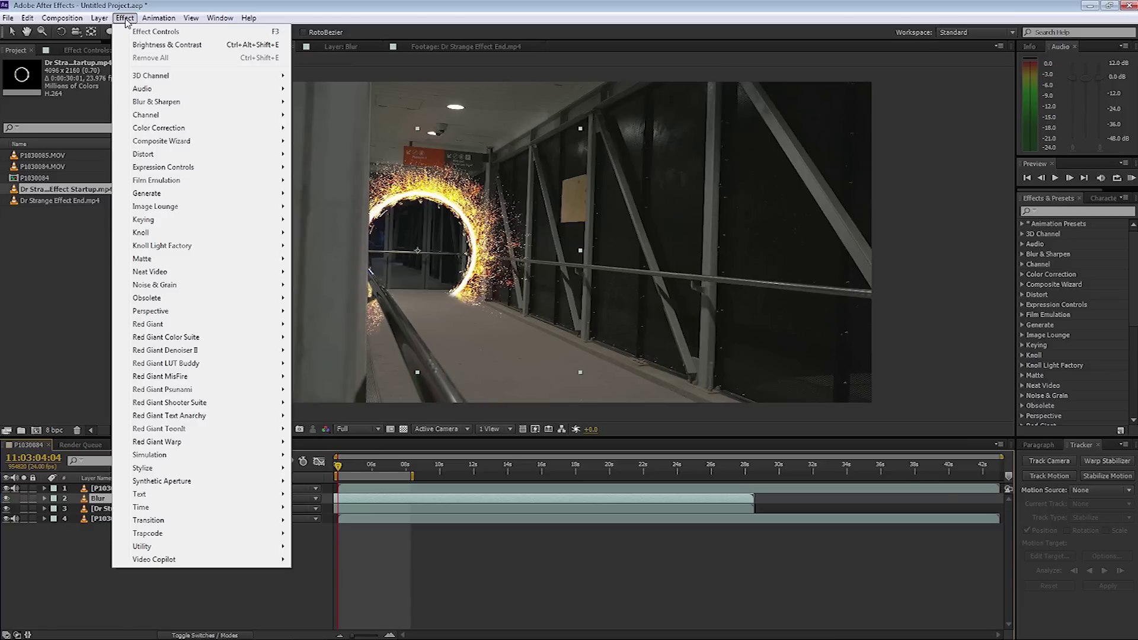
mouse_move(166, 102)
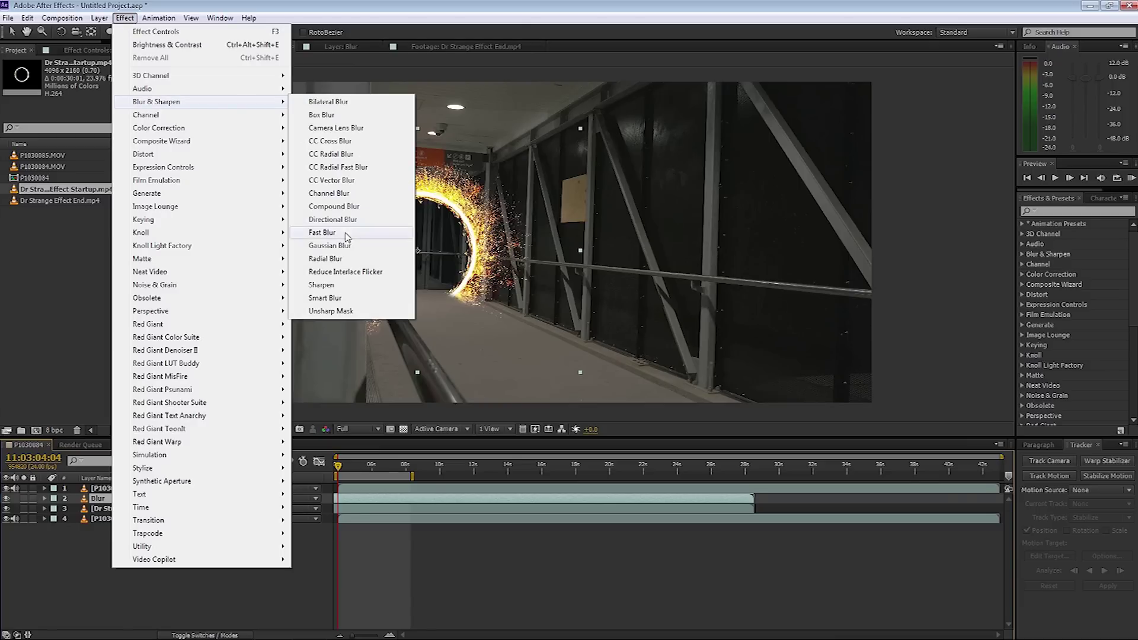
left_click(330, 245)
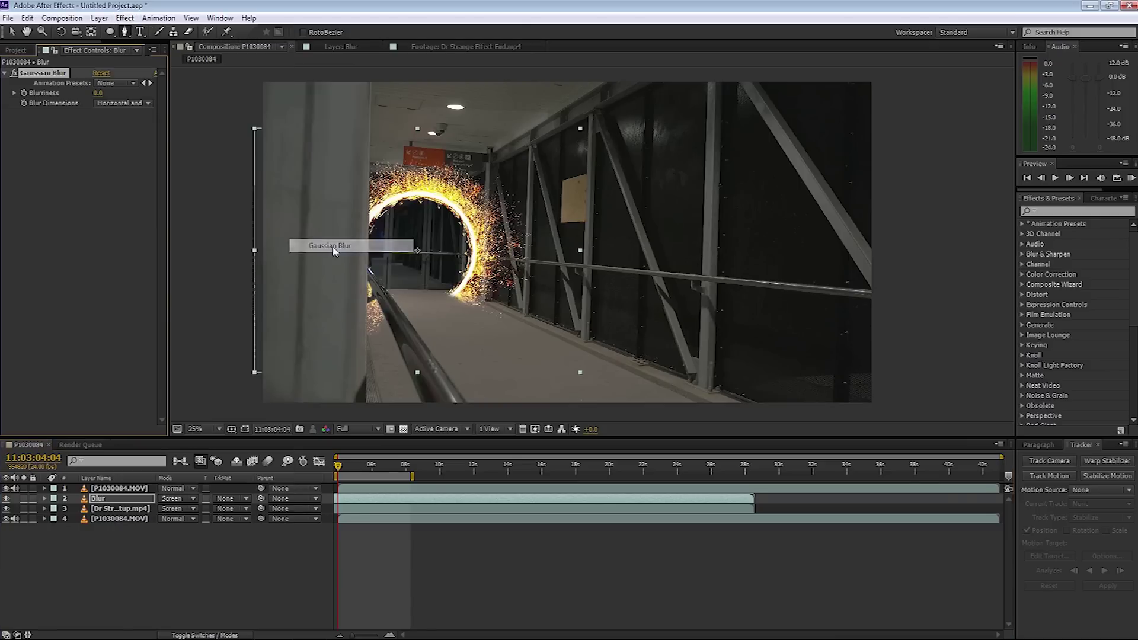
left_click(98, 94)
type("133")
key("Return")
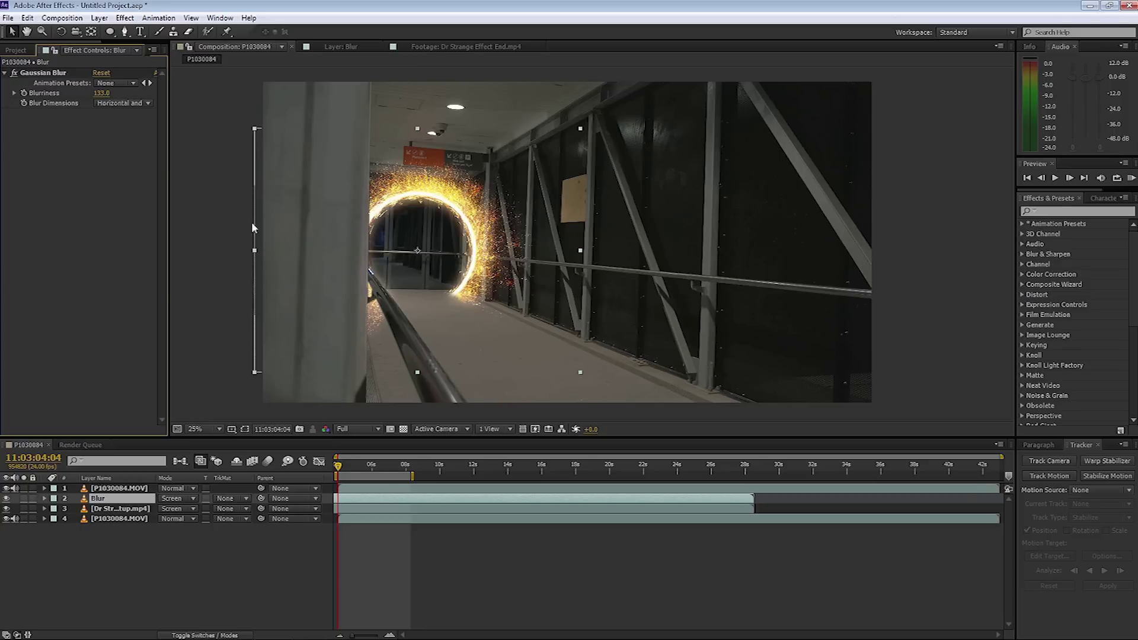
left_click(5, 73)
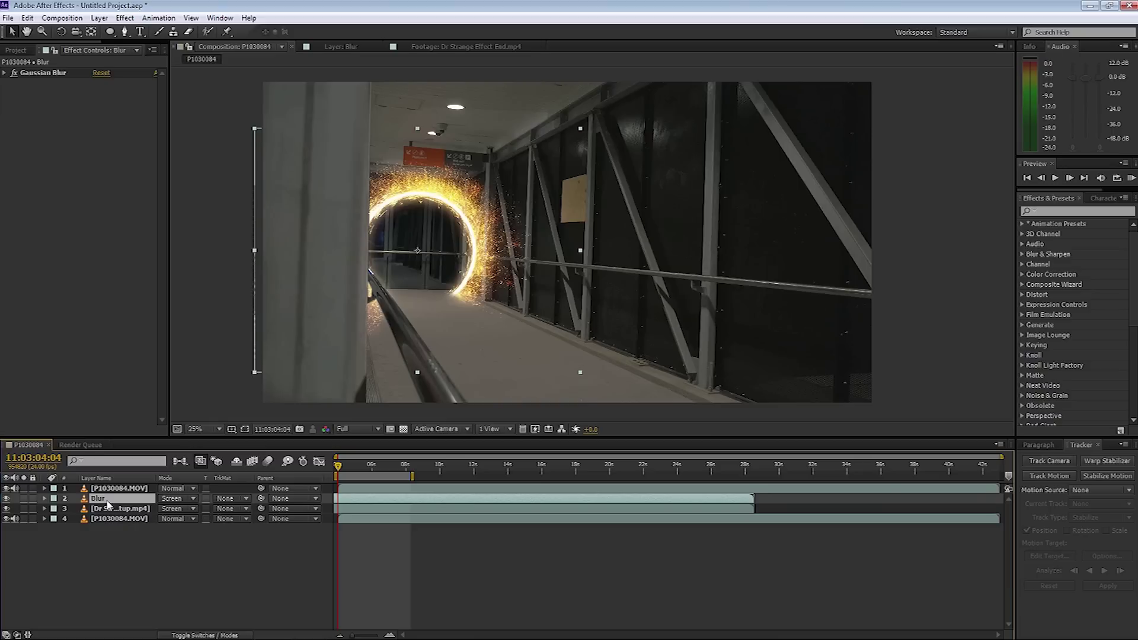
key("ctrl+d")
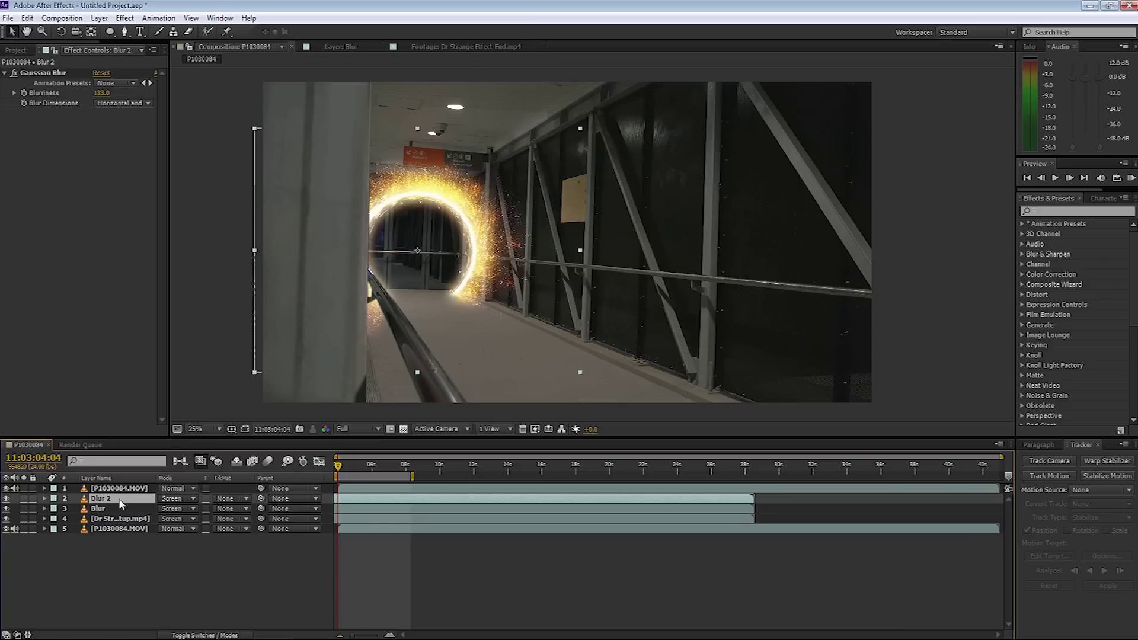
Scrub the Blur 2 layer's Opacity down to 47%.
key("t")
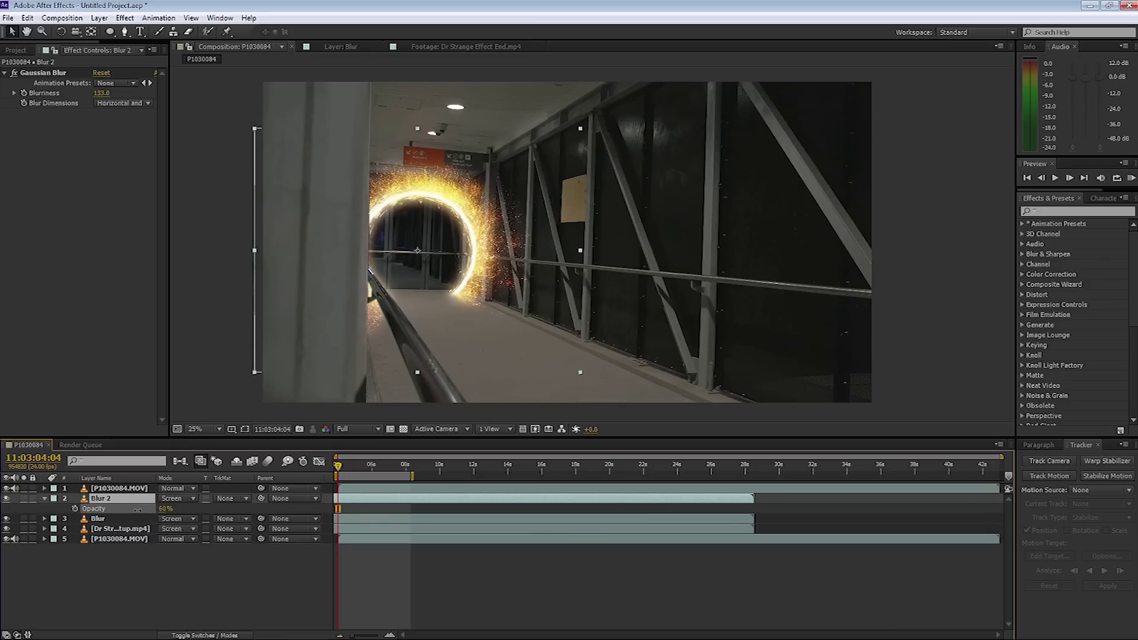
left_click_drag(146, 510, 133, 512)
Duplicate the original portal spark layer and turn on the 3D Layer switch for the copy.
left_click(110, 528)
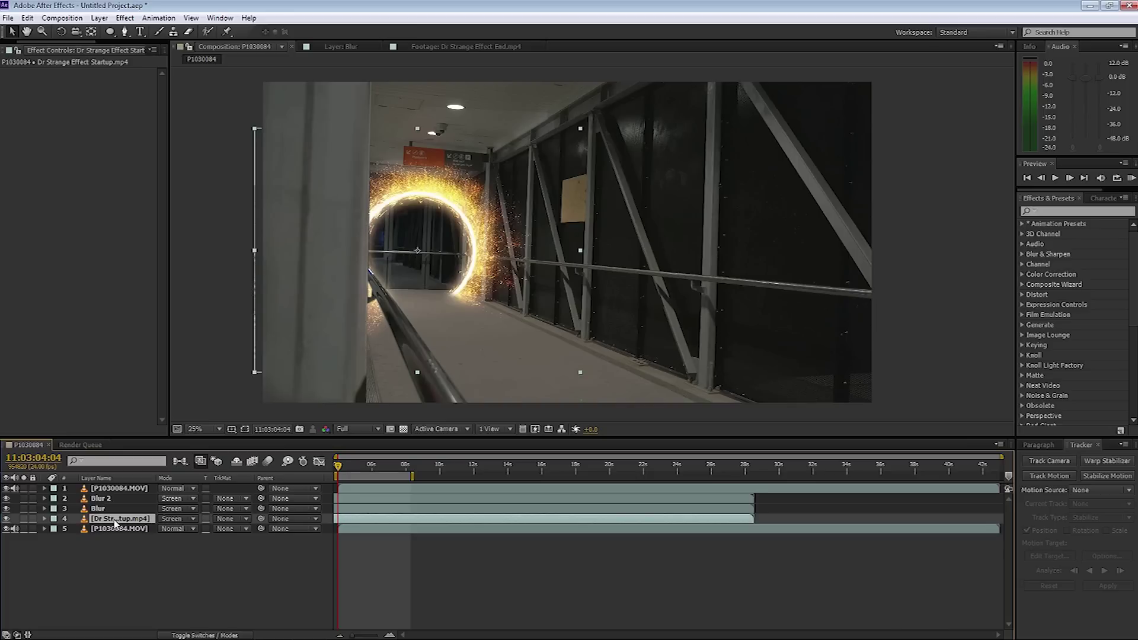
key("ctrl+d")
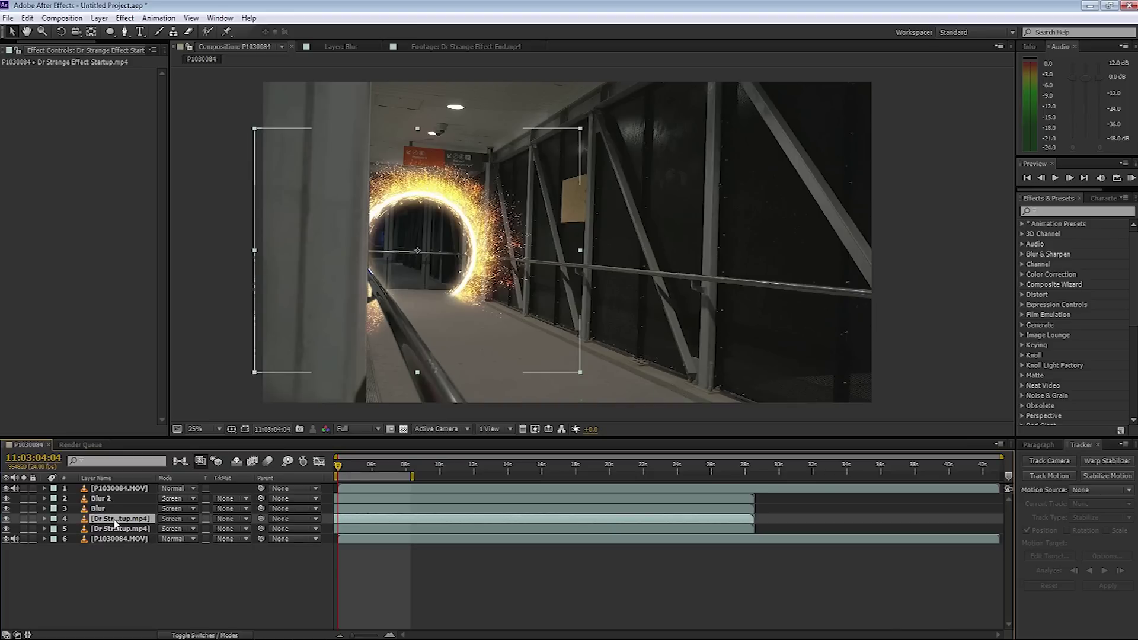
left_click(191, 635)
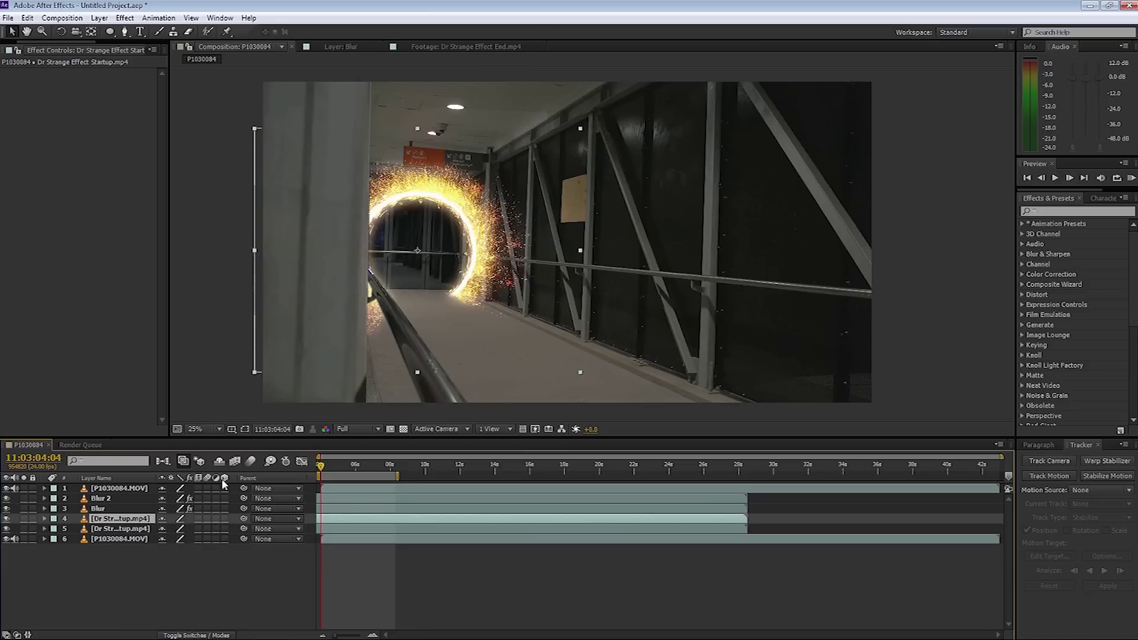
left_click(224, 518)
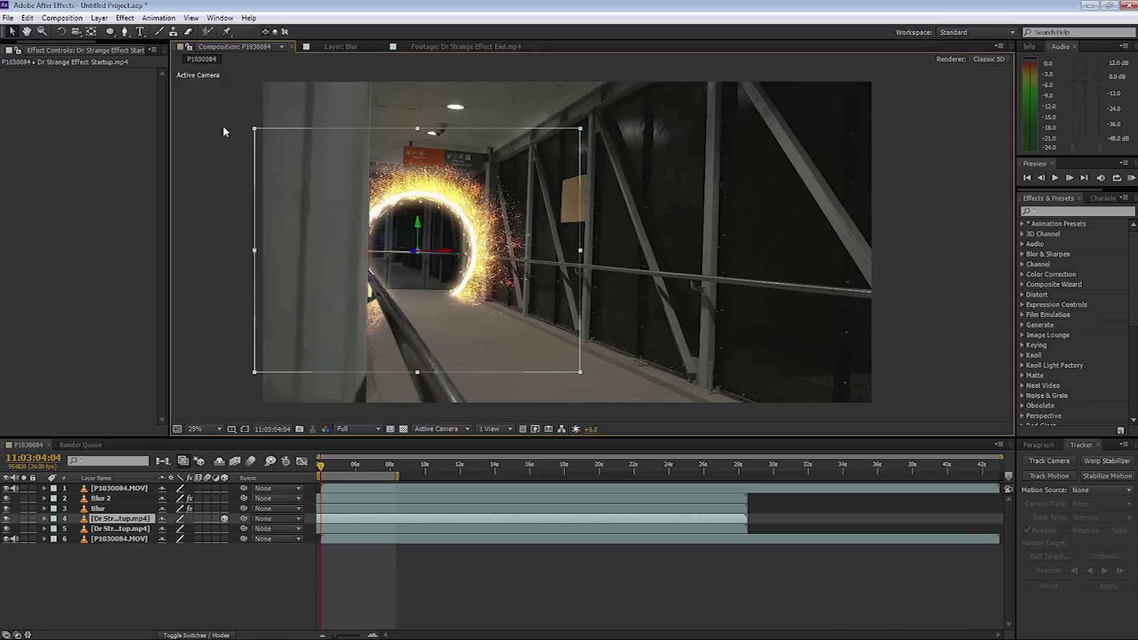
Rotate the 3D portal copy flat on X and lower it onto the walkway floor.
left_click(61, 33)
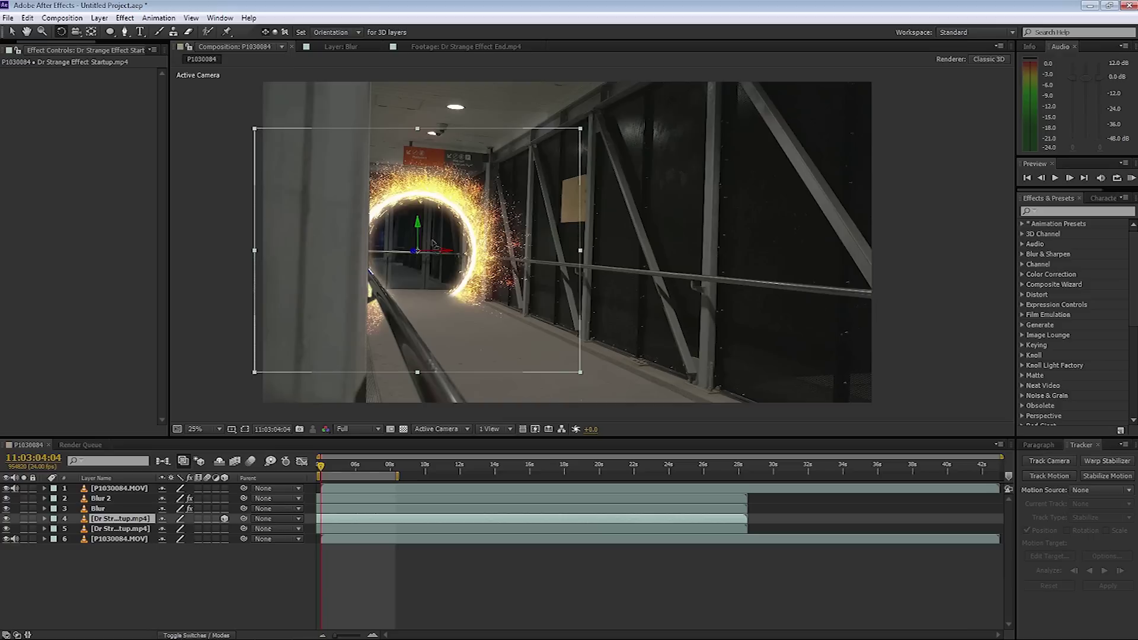
left_click_drag(445, 251, 417, 251)
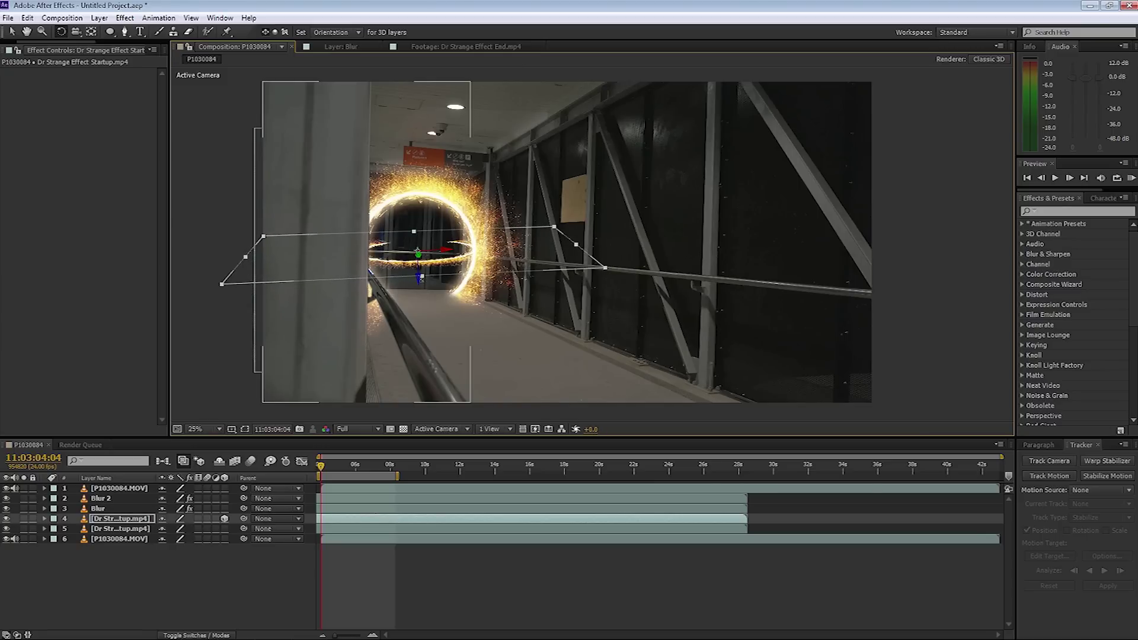
left_click(12, 31)
left_click_drag(422, 281, 427, 341)
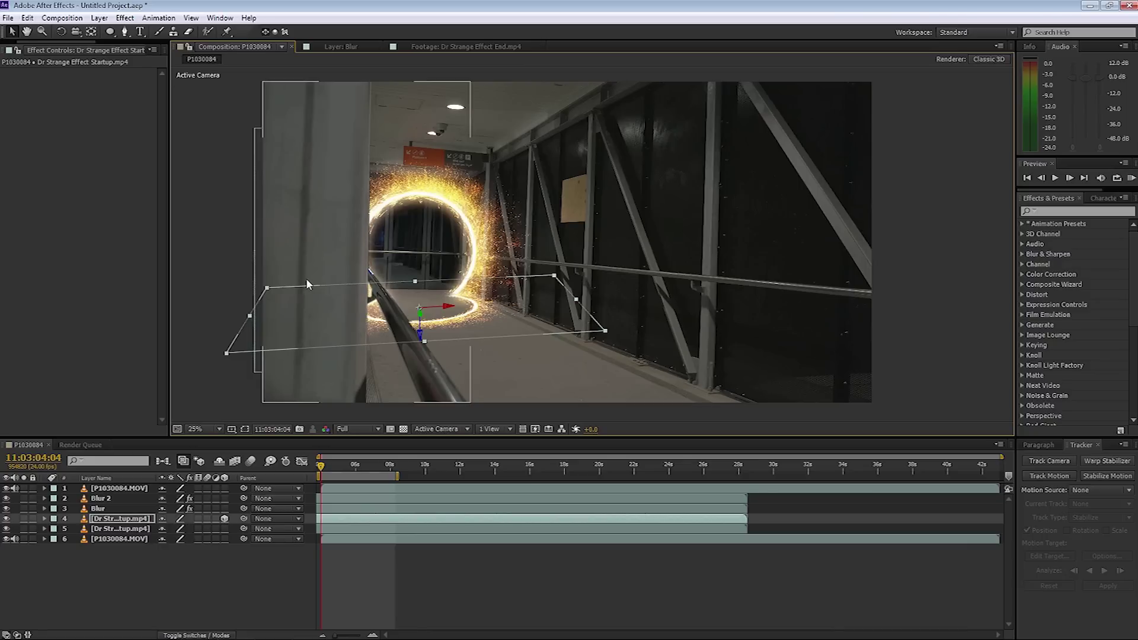
left_click(125, 18)
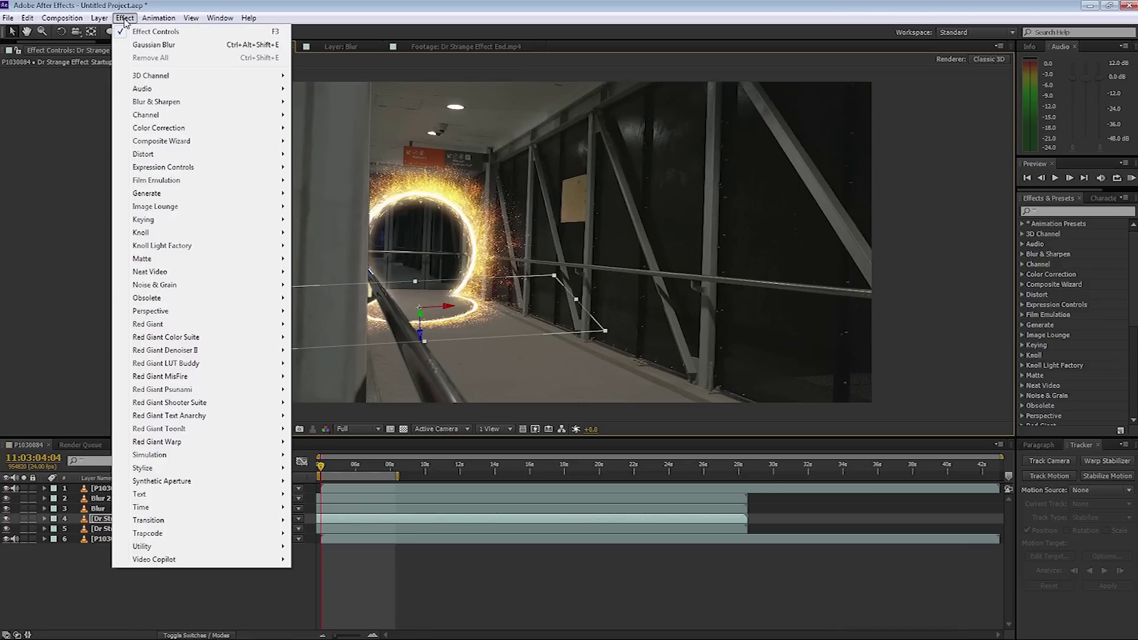
mouse_move(164, 107)
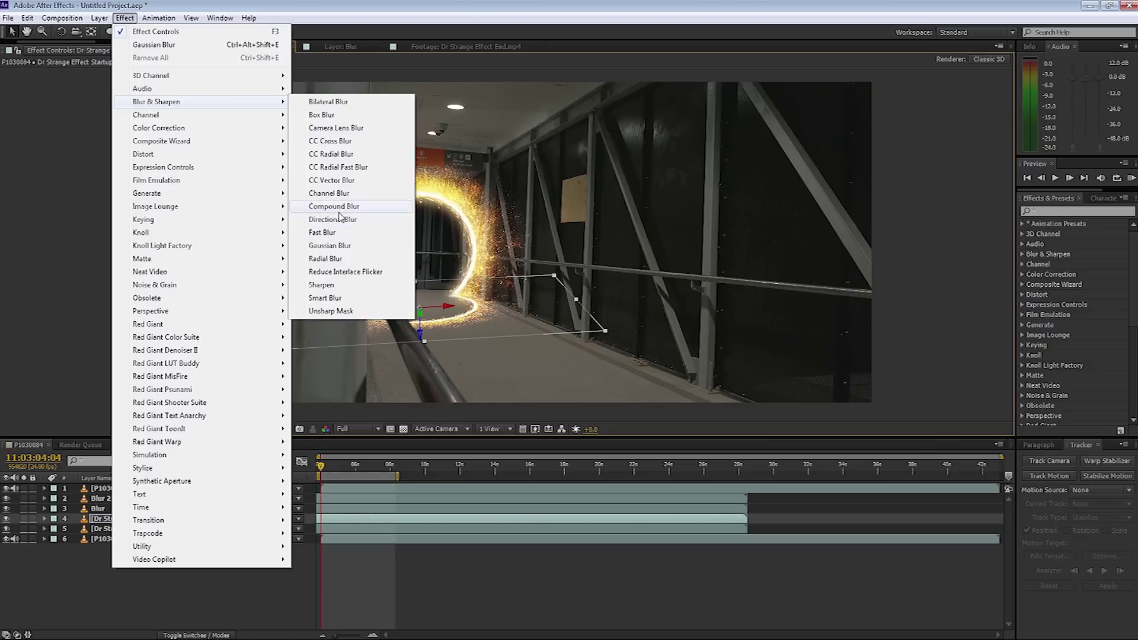
Give the Dr Strange Effect Startup layer a Gaussian Blur with Blurriness 300.
left_click(335, 247)
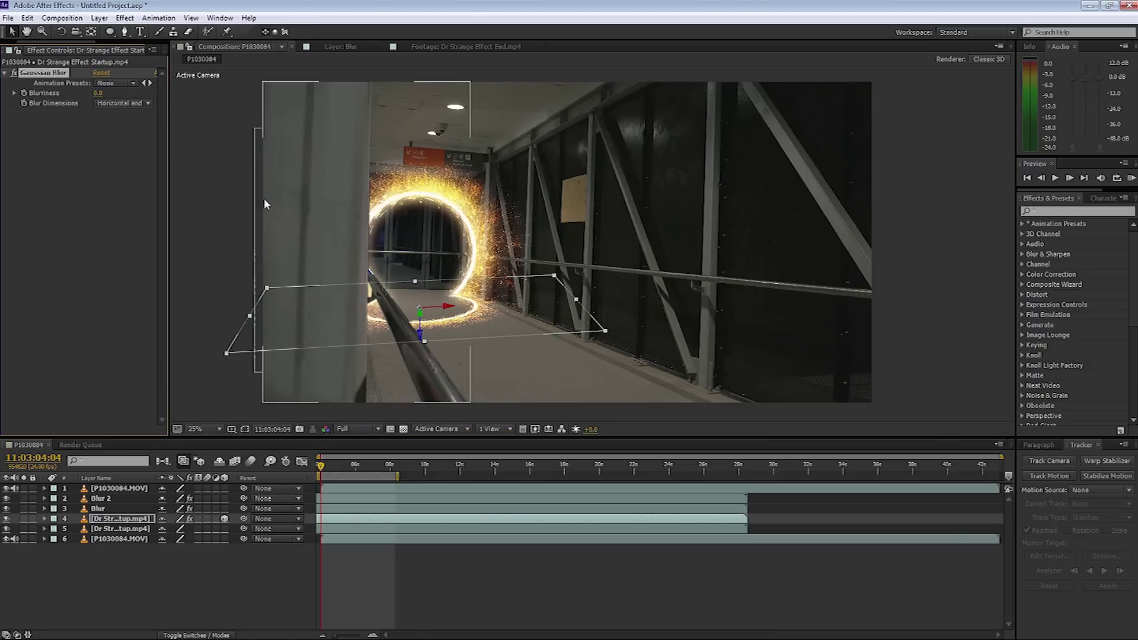
left_click(99, 93)
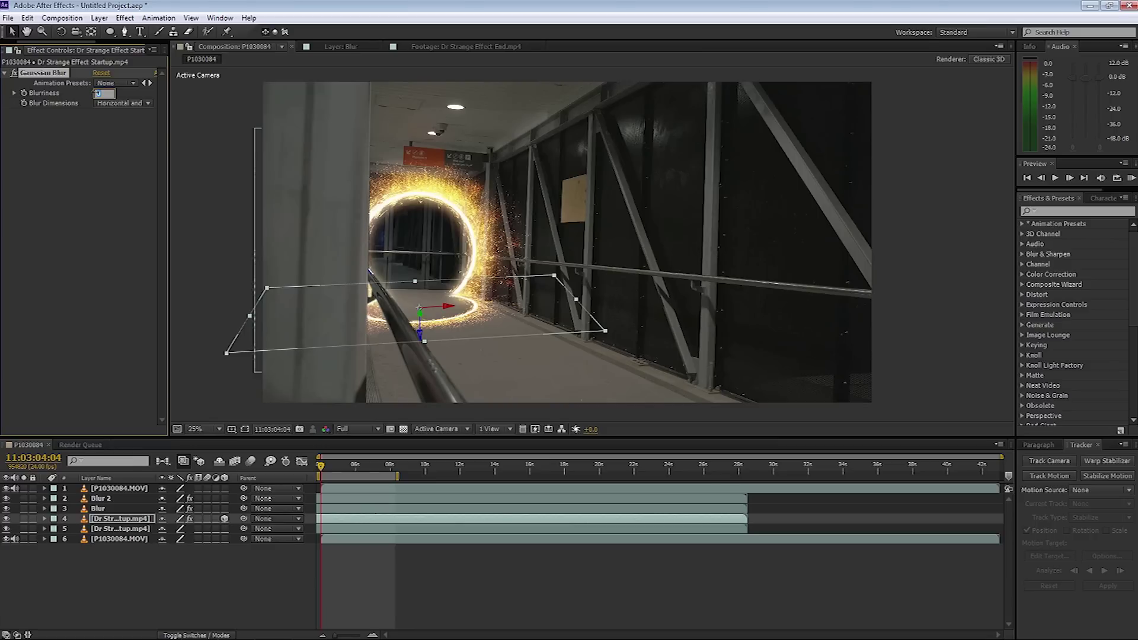
type("300")
left_click(87, 147)
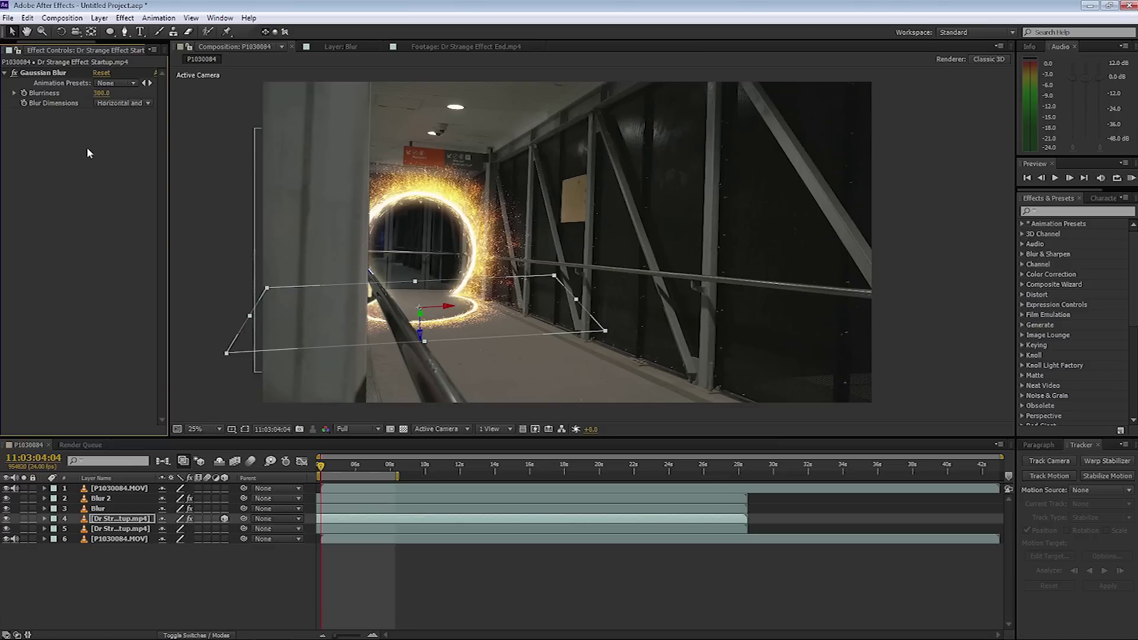
Deselect the layer and play a preview of the blurred portal composite.
left_click(190, 283)
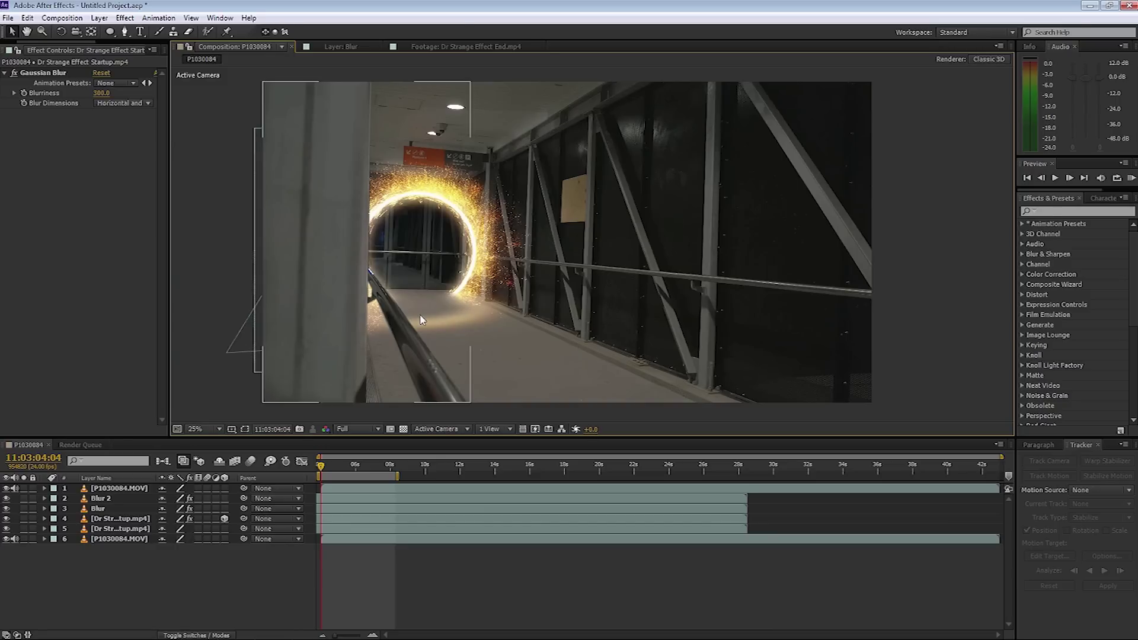
key("space")
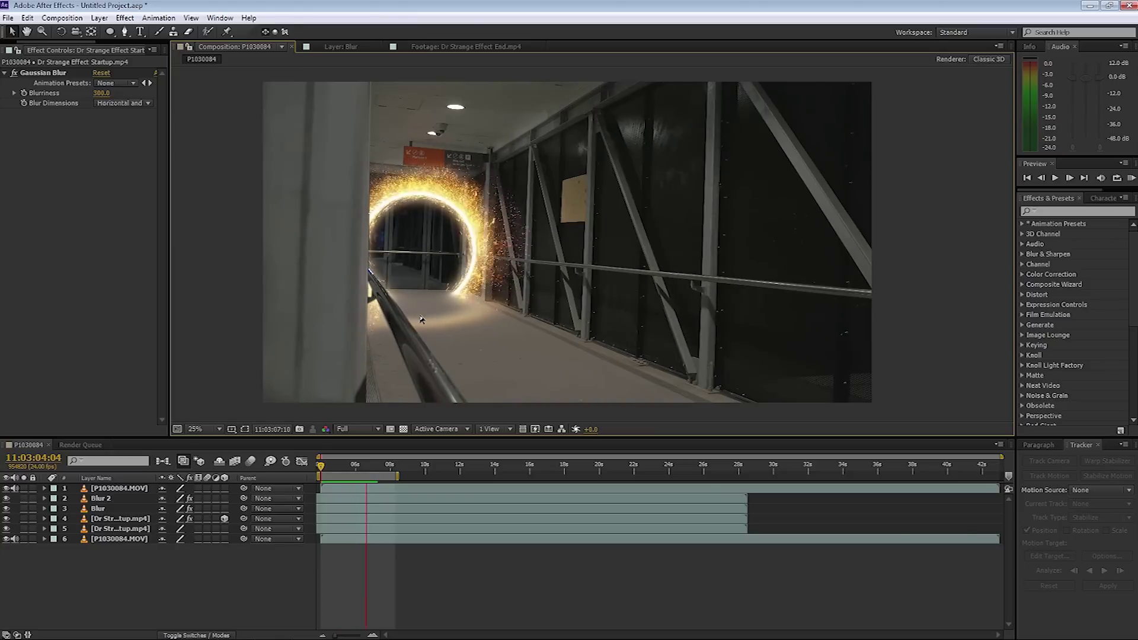
key("space")
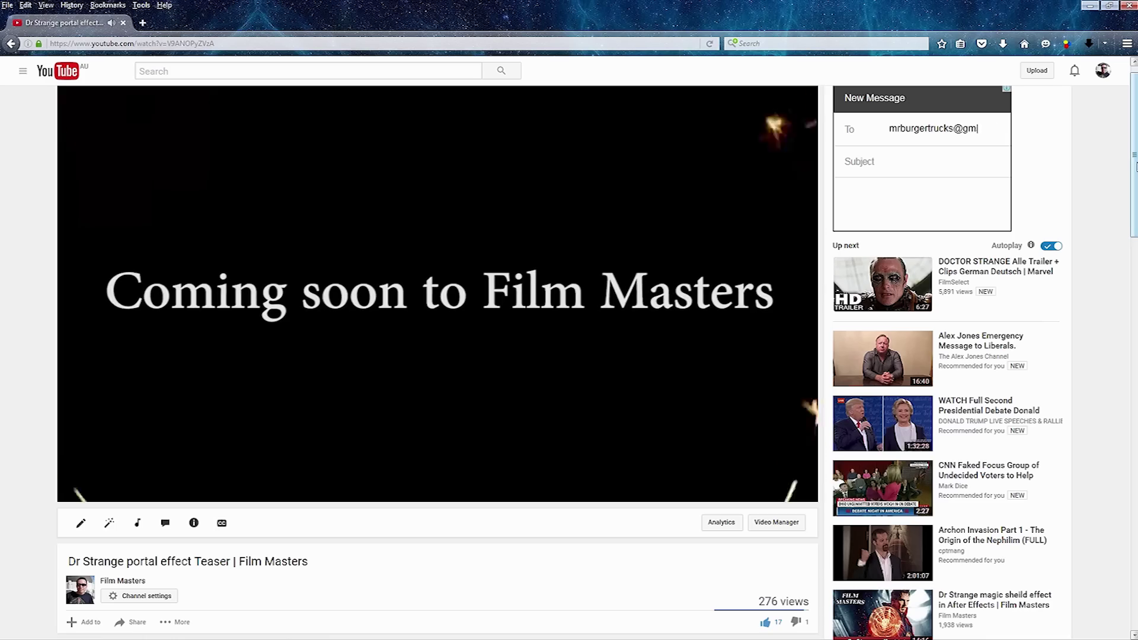
key("BackSpace")
key("BackSpace")
key("BackSpace")
key("BackSpace")
key("BackSpace")
key("BackSpace")
key("BackSpace")
key("BackSpace")
key("BackSpace")
key("BackSpace")
key("BackSpace")
key("BackSpace")
key("BackSpace")
key("BackSpace")
key("BackSpace")
key("BackSpace")
key("BackSpace")
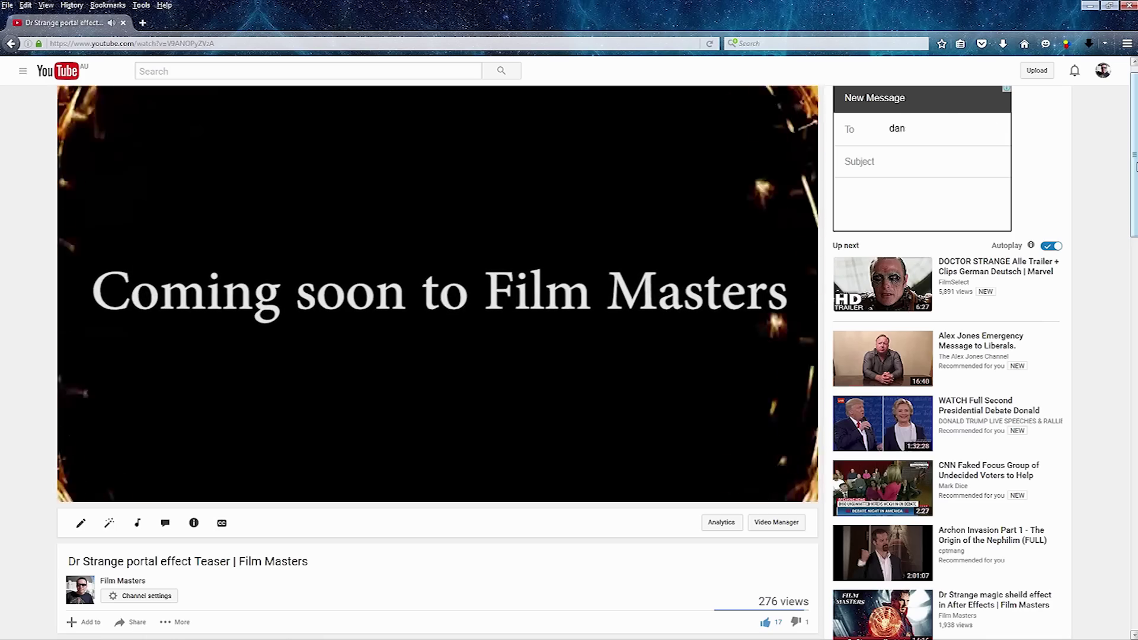
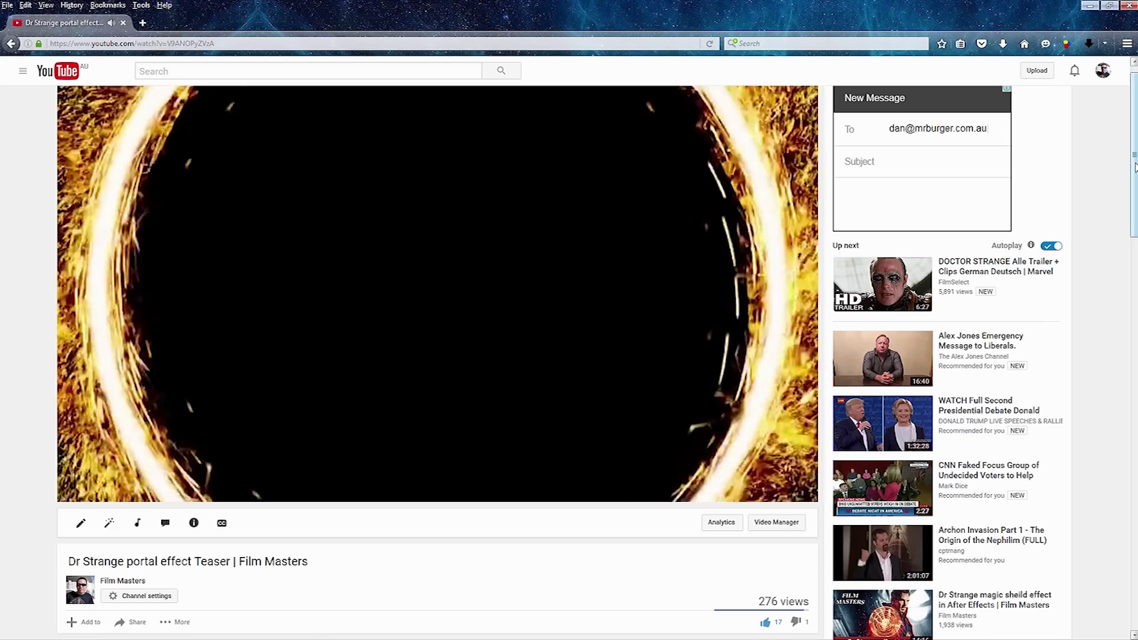
Enter an e-mail address, scroll to the teaser's comments, then minimise the browser.
left_click_drag(1135, 167, 1135, 427)
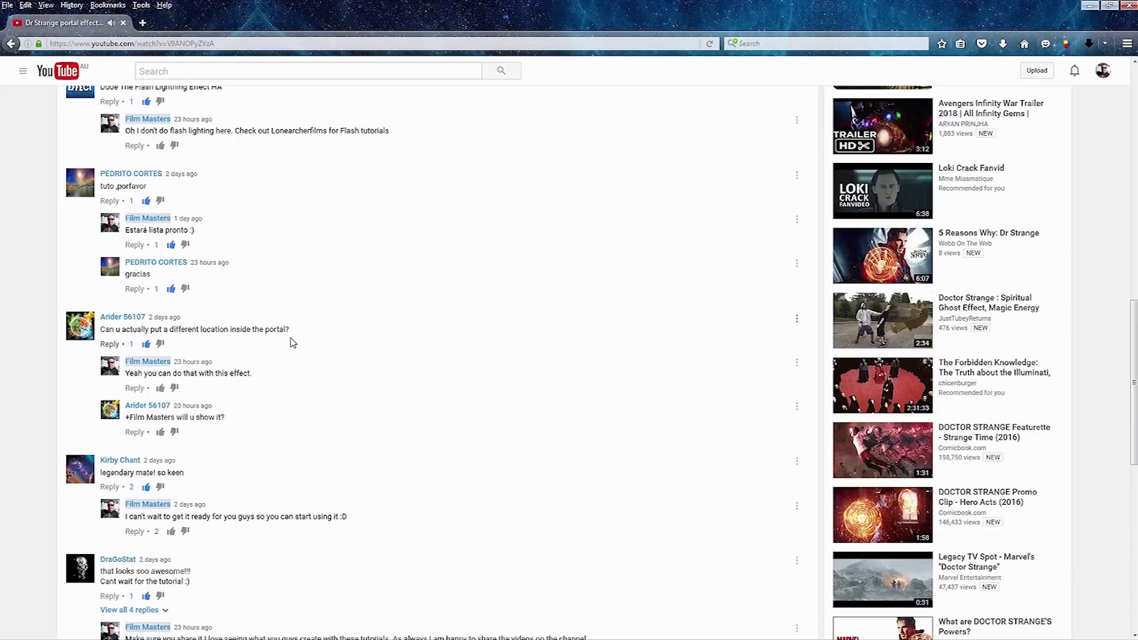
left_click(1089, 5)
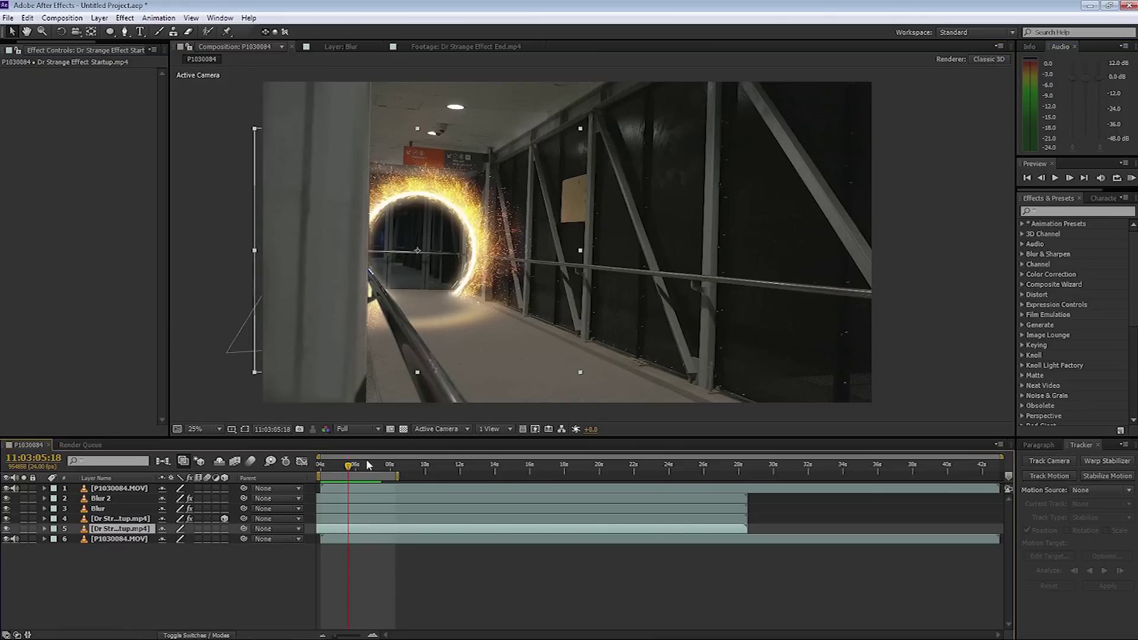
Open P1030085.MOV from the Project panel in the Footage viewer and play it.
key("ctrl+0")
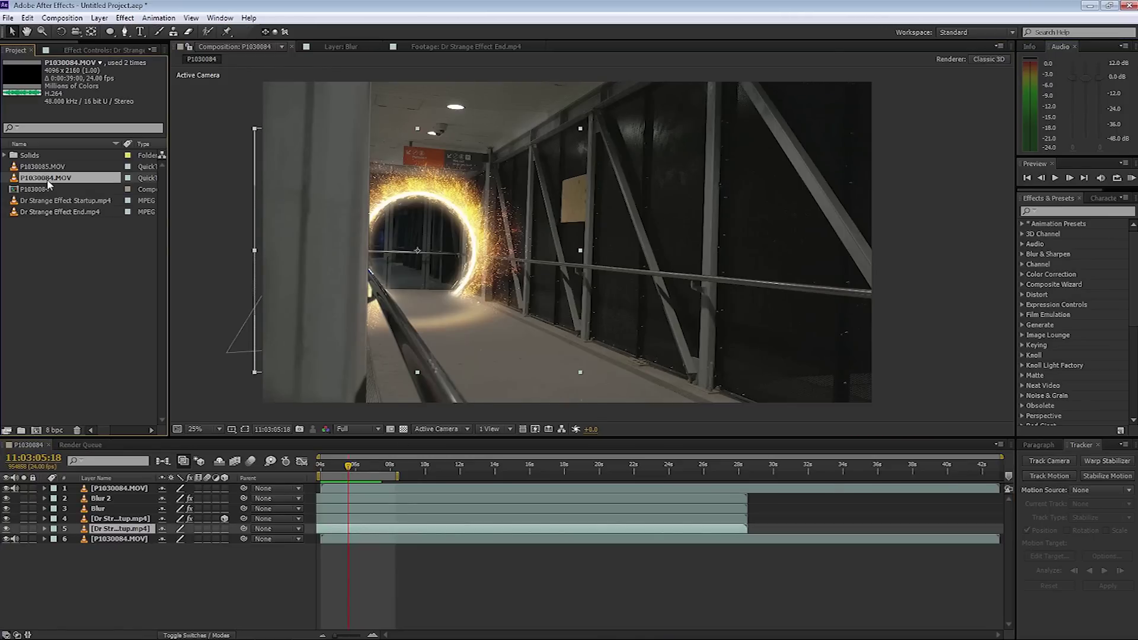
left_click(42, 168)
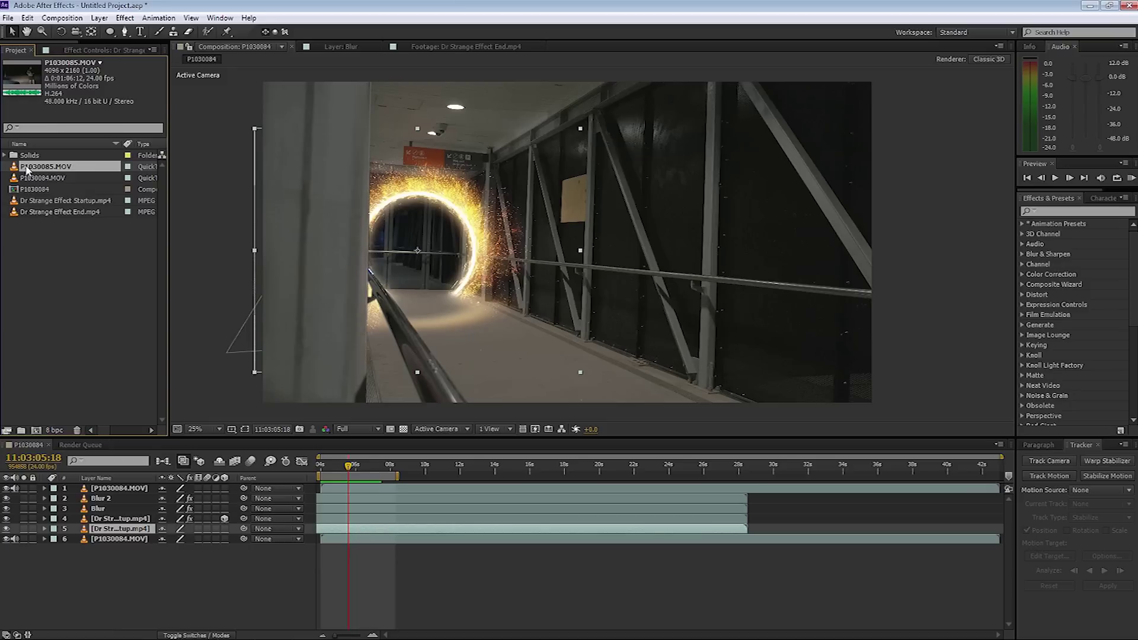
double_click(19, 171)
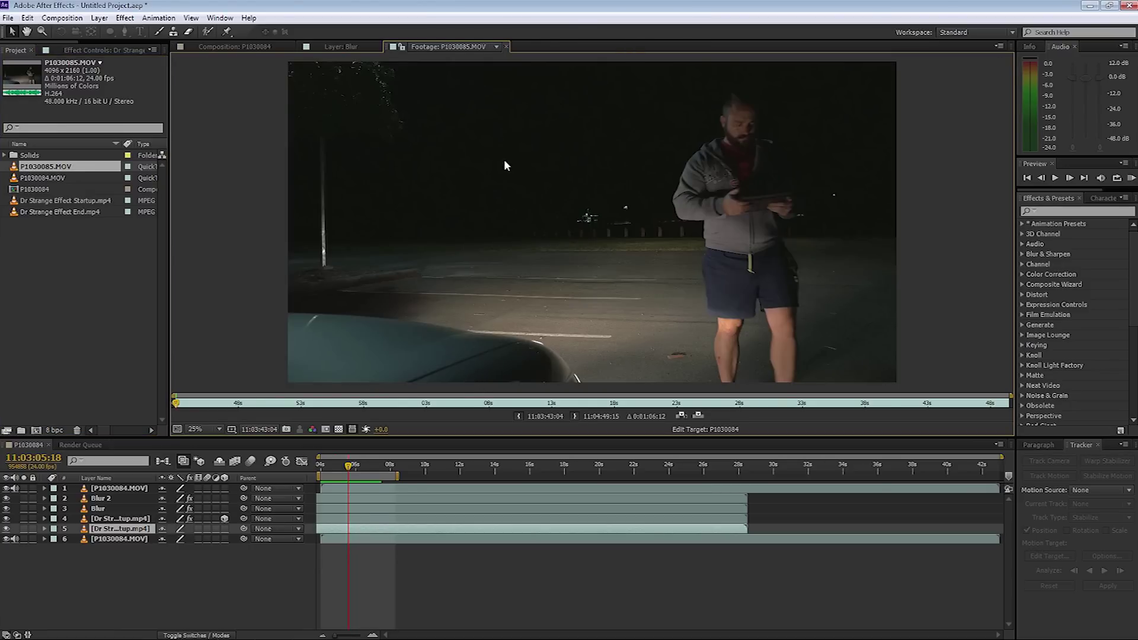
key("space")
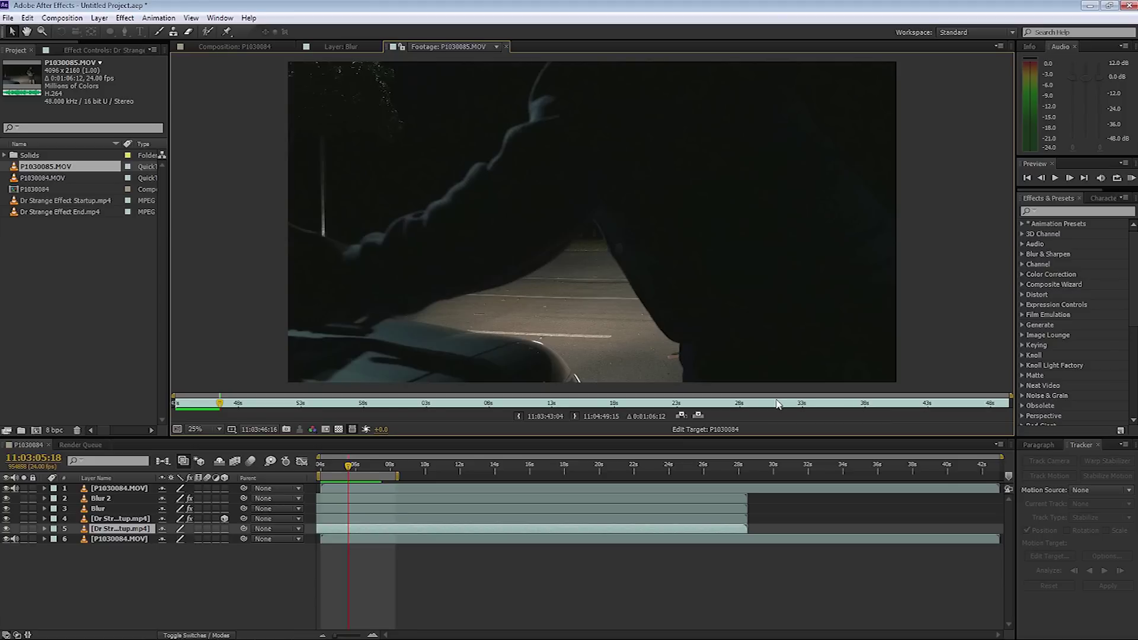
Set the clip's In point at 11:04:35:16 and drag it into the composition.
left_click(777, 403)
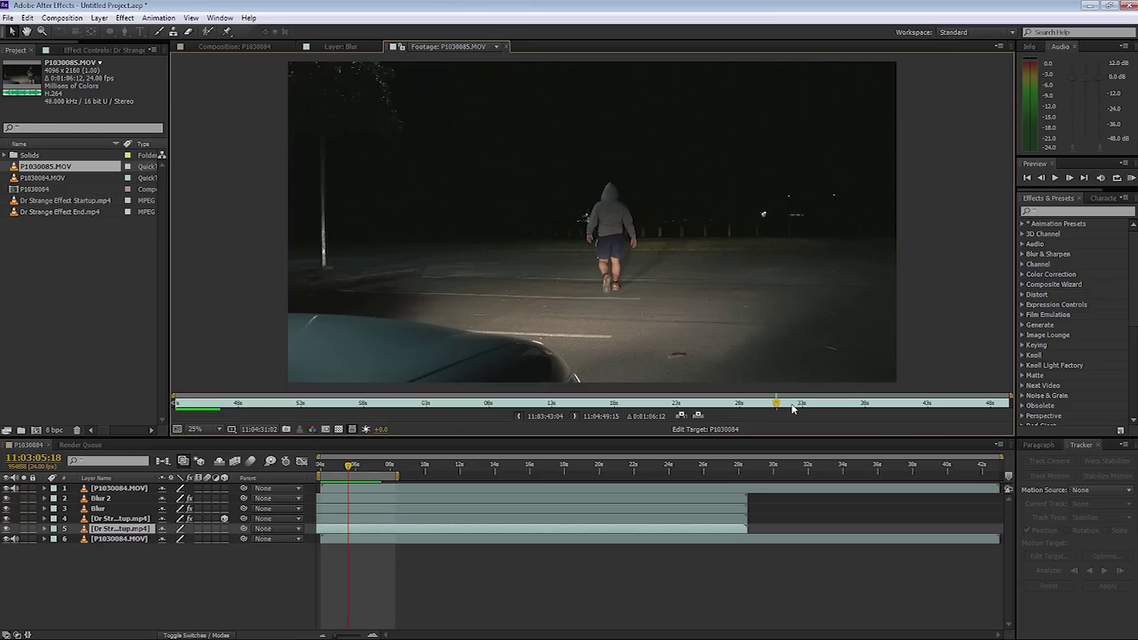
left_click_drag(781, 409, 837, 409)
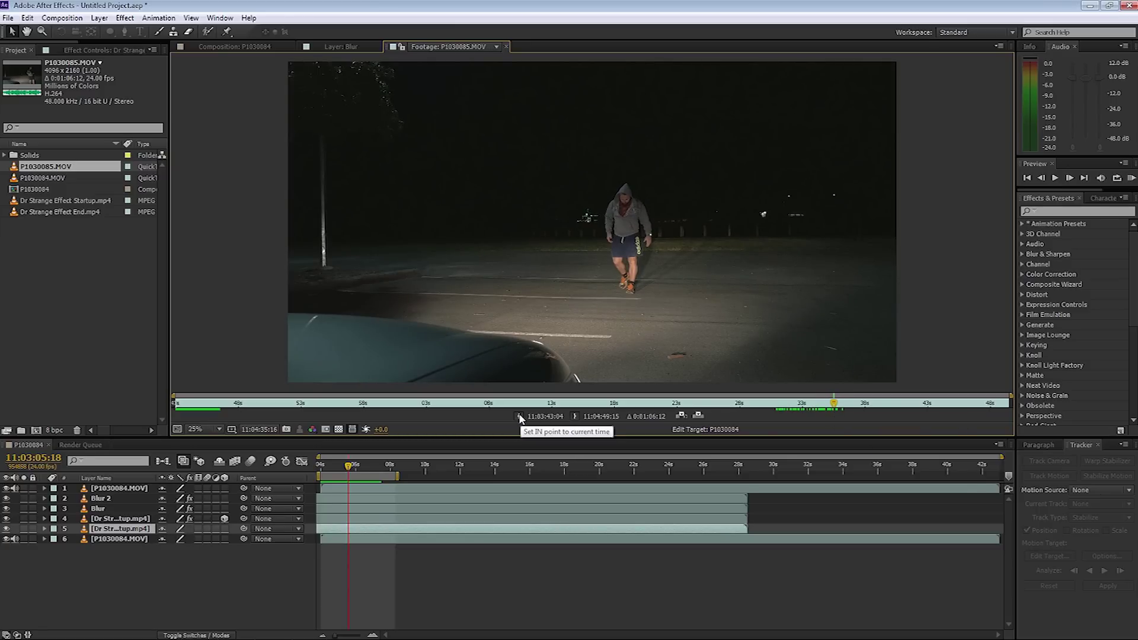
left_click(519, 417)
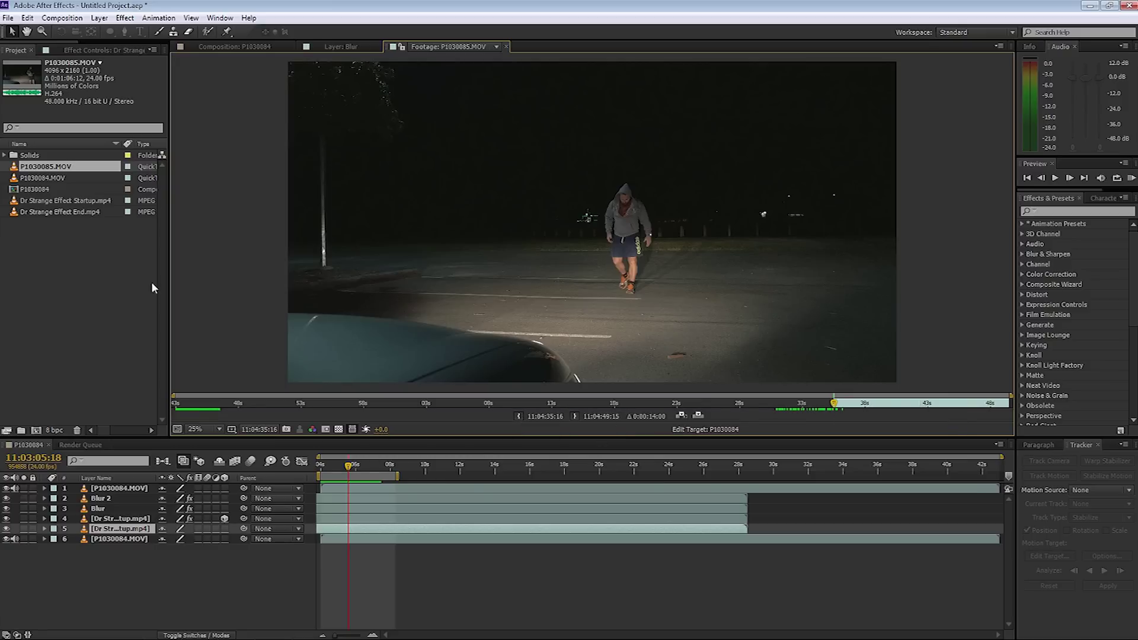
left_click_drag(23, 167, 81, 529)
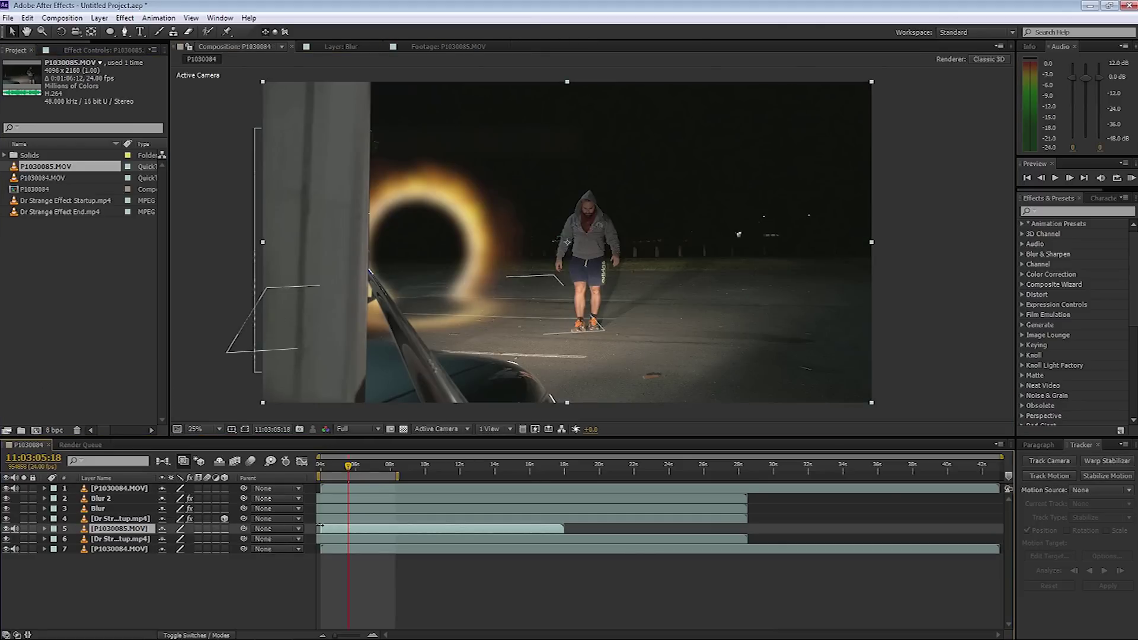
Return to the composition start and move P1030085.MOV to the bottom, under P1030084.MOV.
left_click_drag(352, 471, 321, 471)
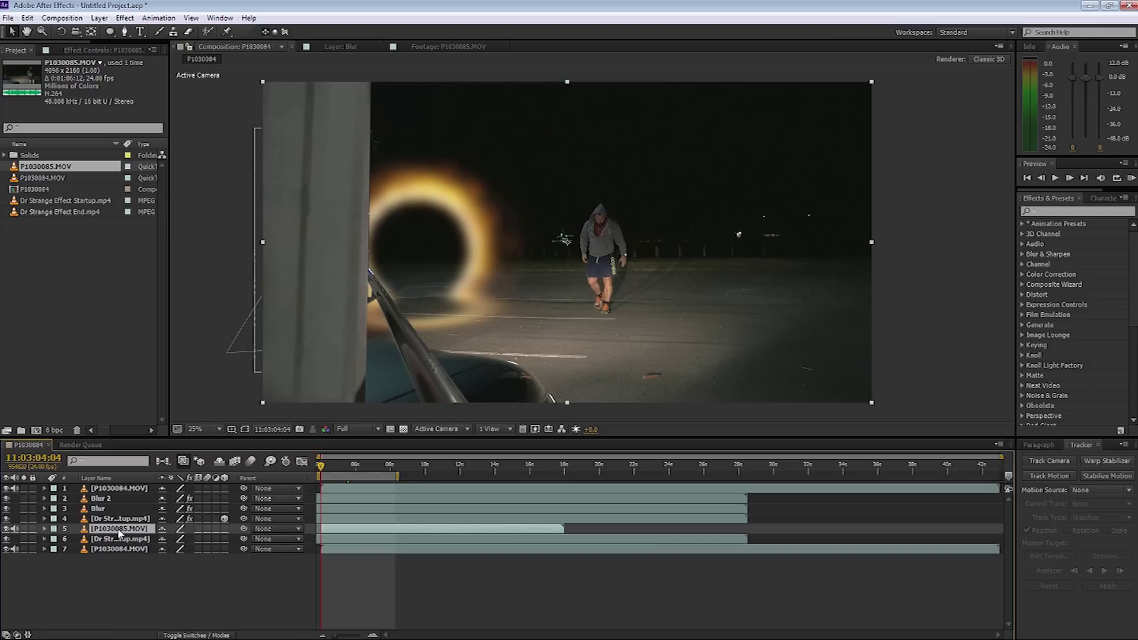
left_click_drag(117, 530, 114, 553)
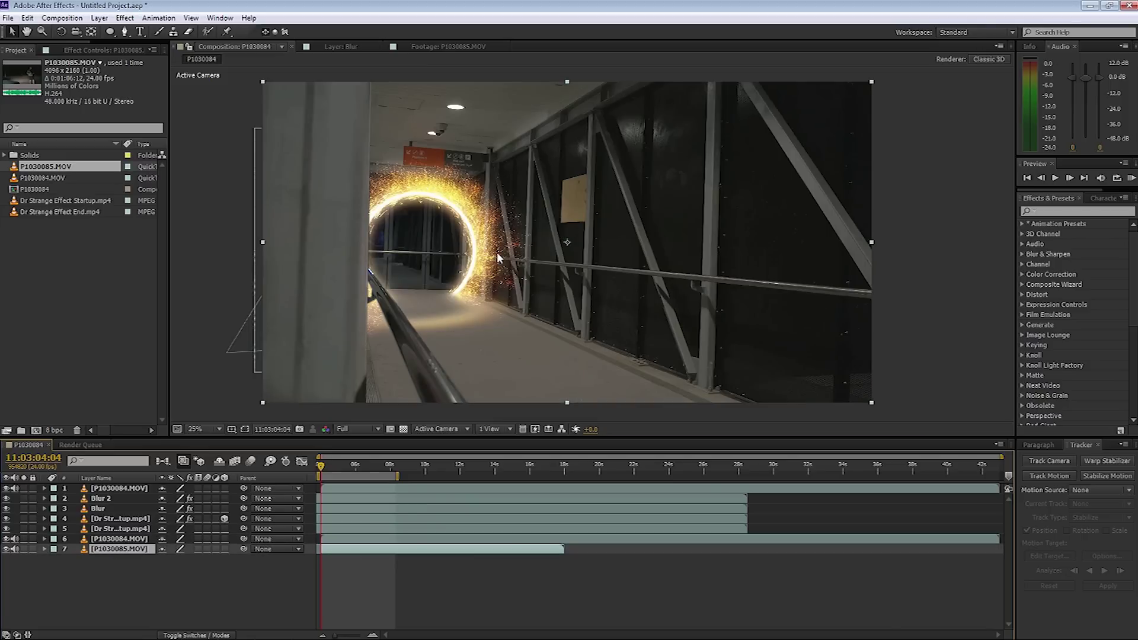
left_click(117, 540)
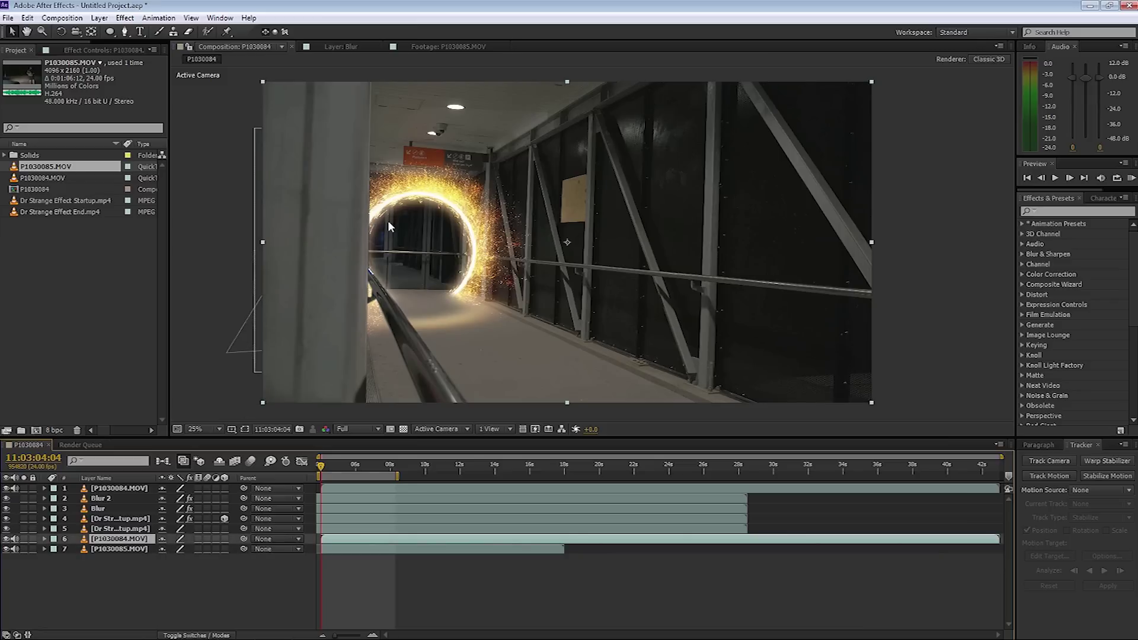
left_click(113, 33)
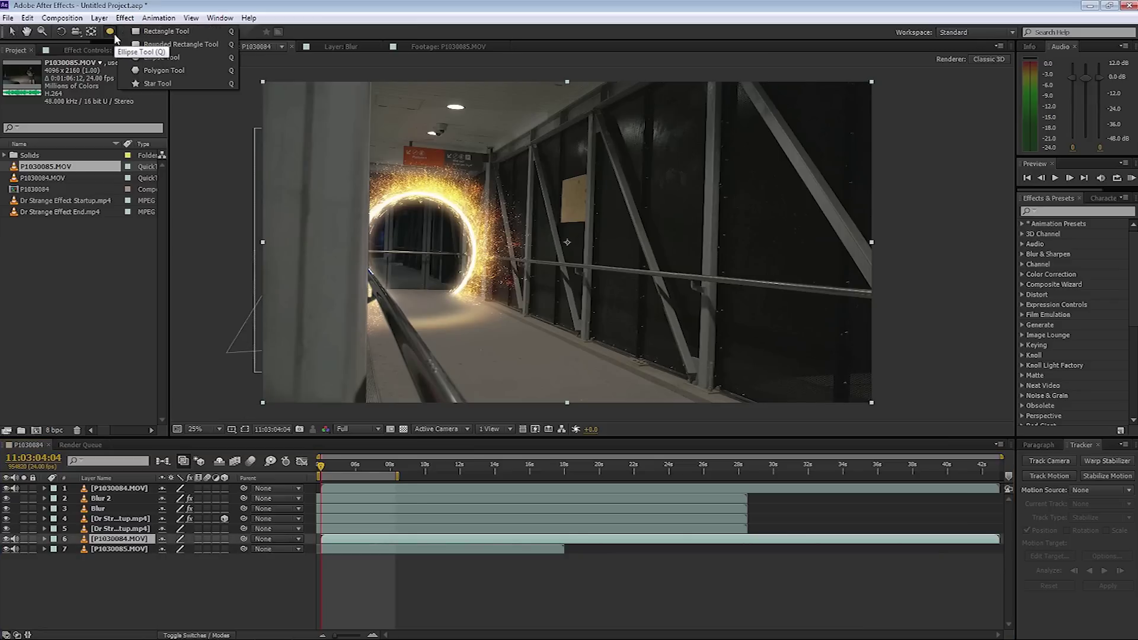
Draw an elliptical mask around the portal opening and set it to Subtract.
left_click(157, 59)
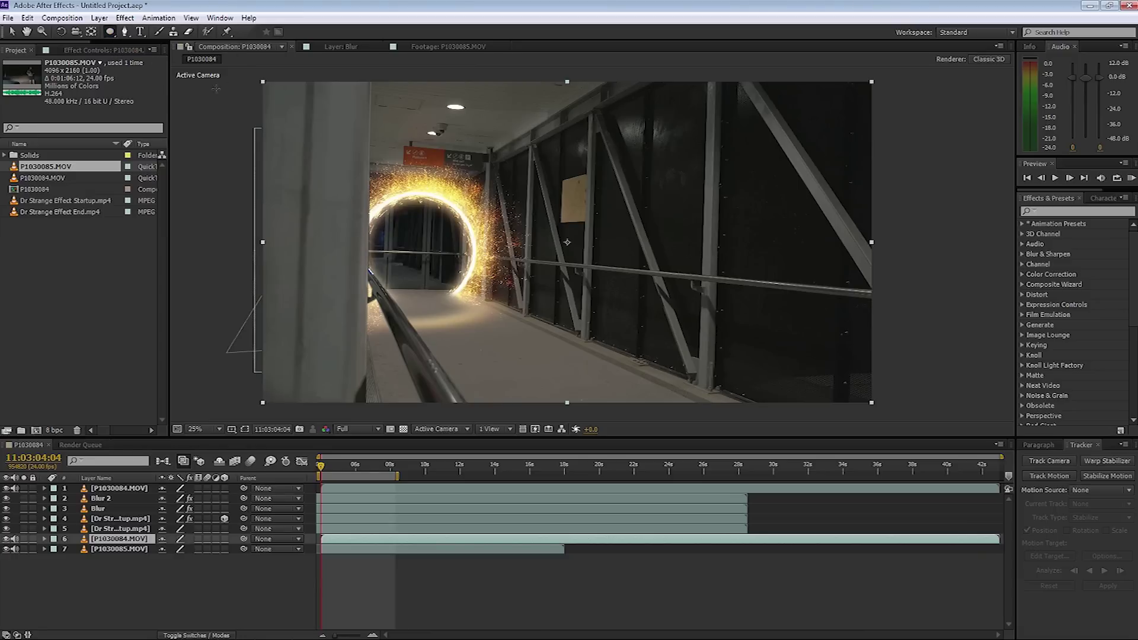
mouse_move(368, 200)
left_mouse_down()
mouse_move(481, 320)
mouse_move(471, 308)
left_mouse_up()
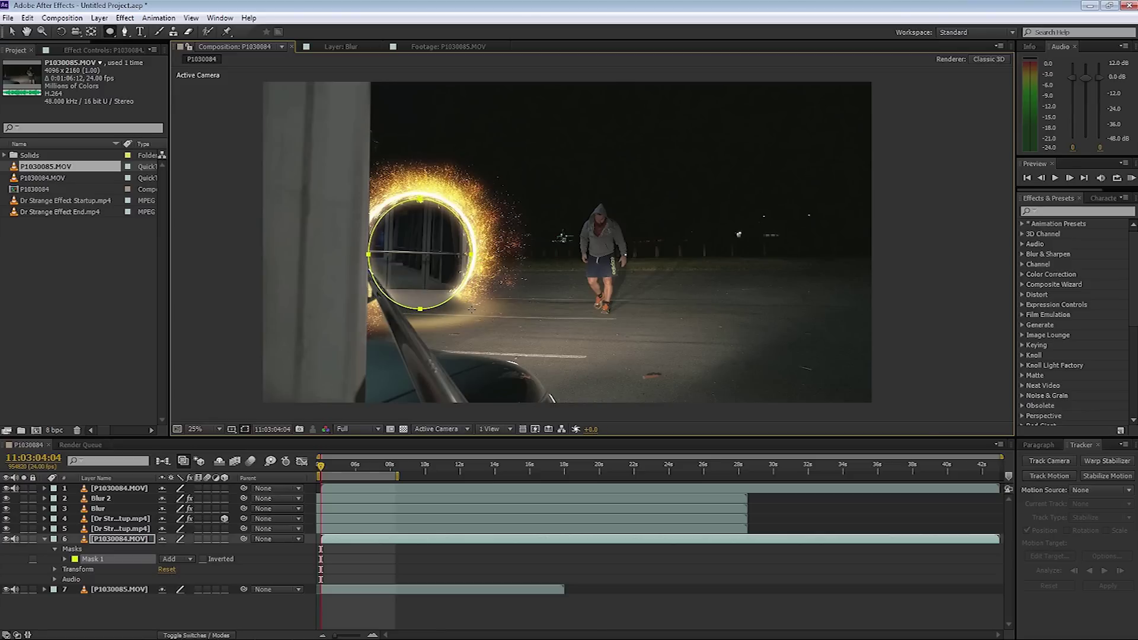
key("v")
left_click_drag(369, 255, 367, 256)
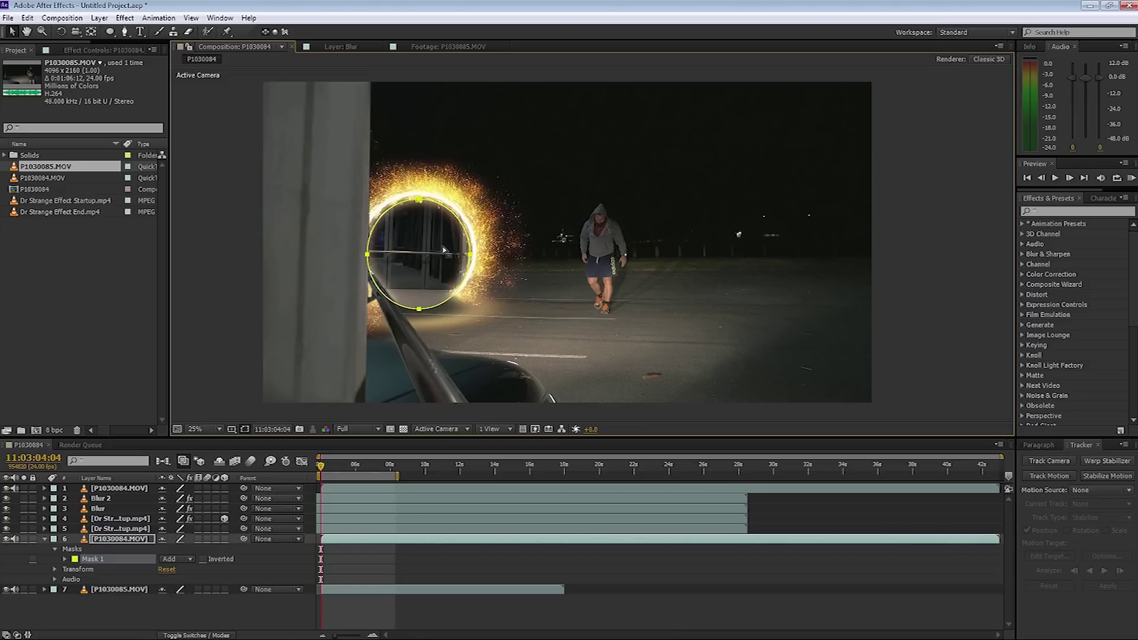
left_click(191, 559)
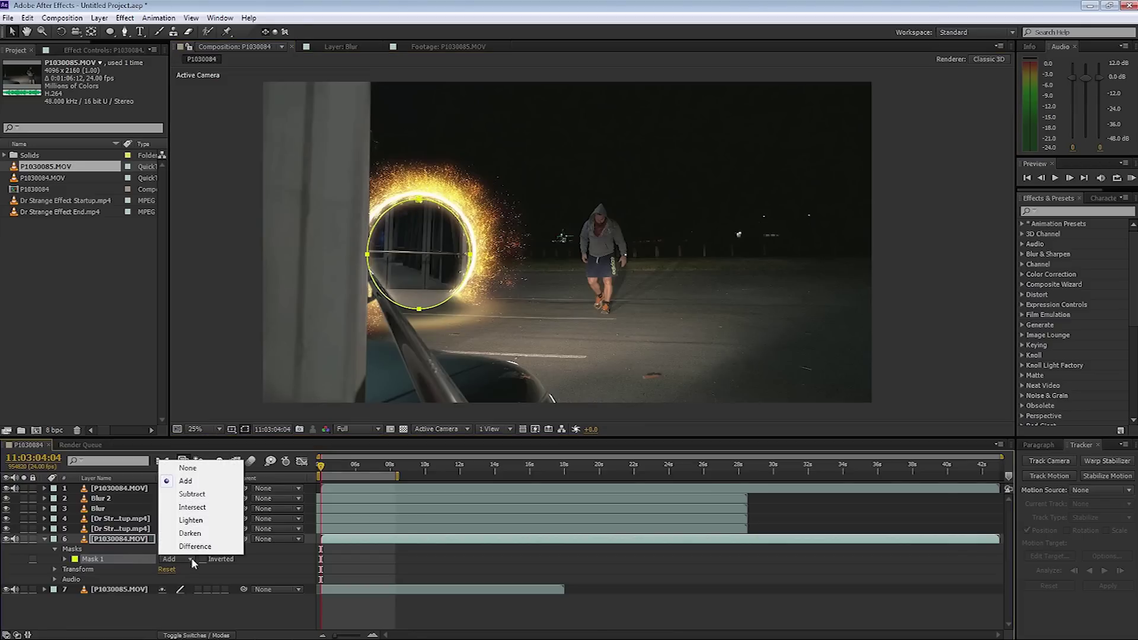
left_click(189, 498)
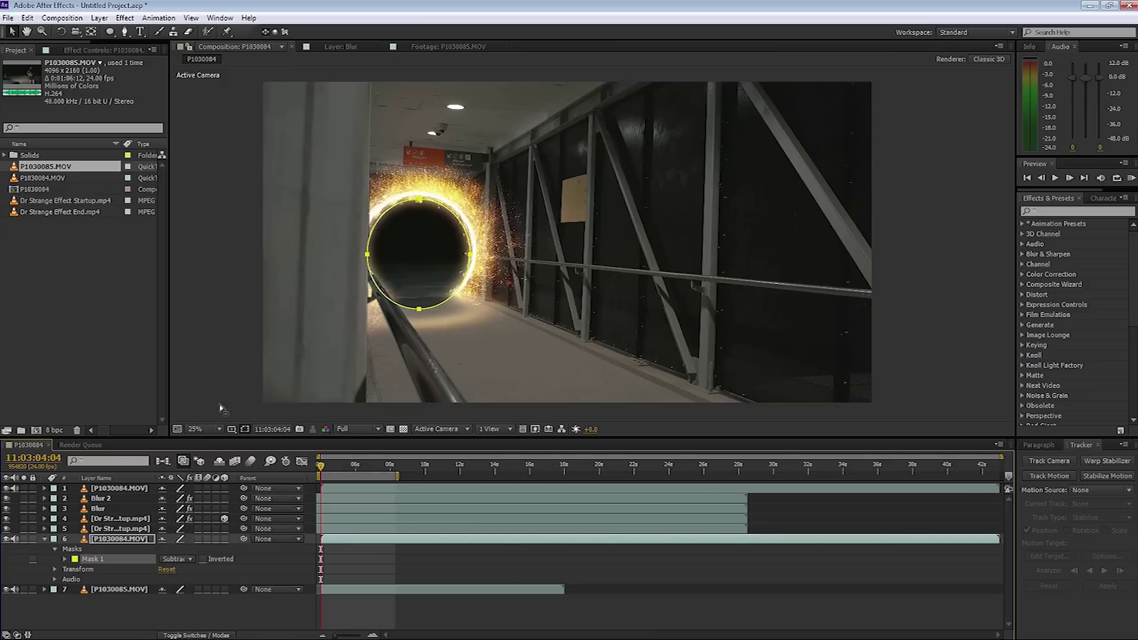
Feather the portal hole mask by 30 pixels.
key("f")
left_click_drag(189, 559, 204, 560)
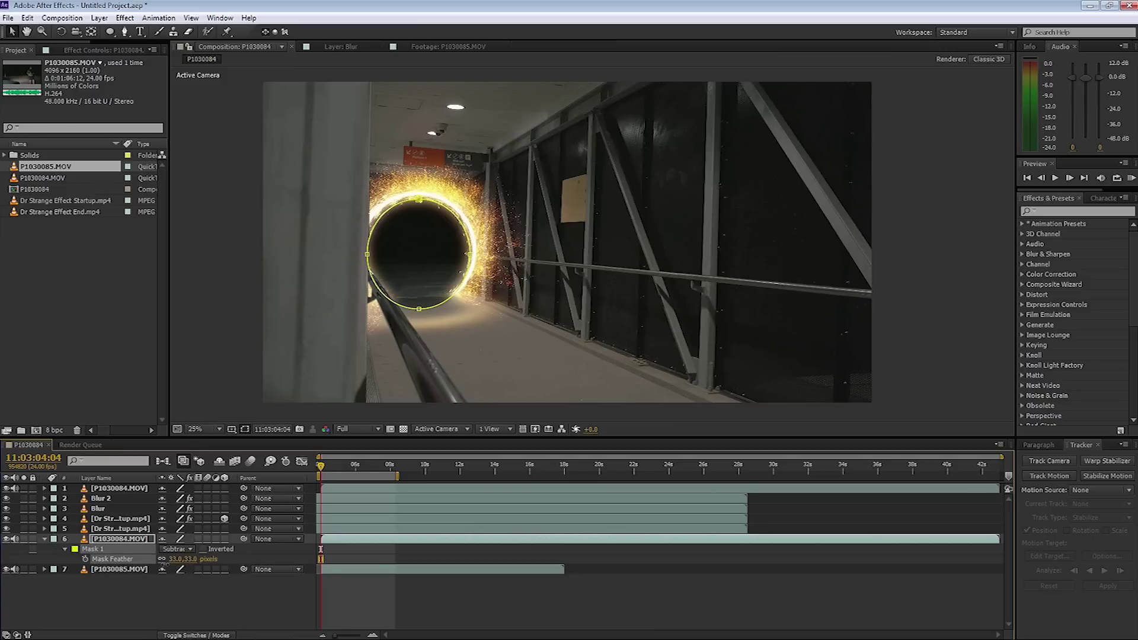
left_click(192, 559)
type("30")
left_click(182, 595)
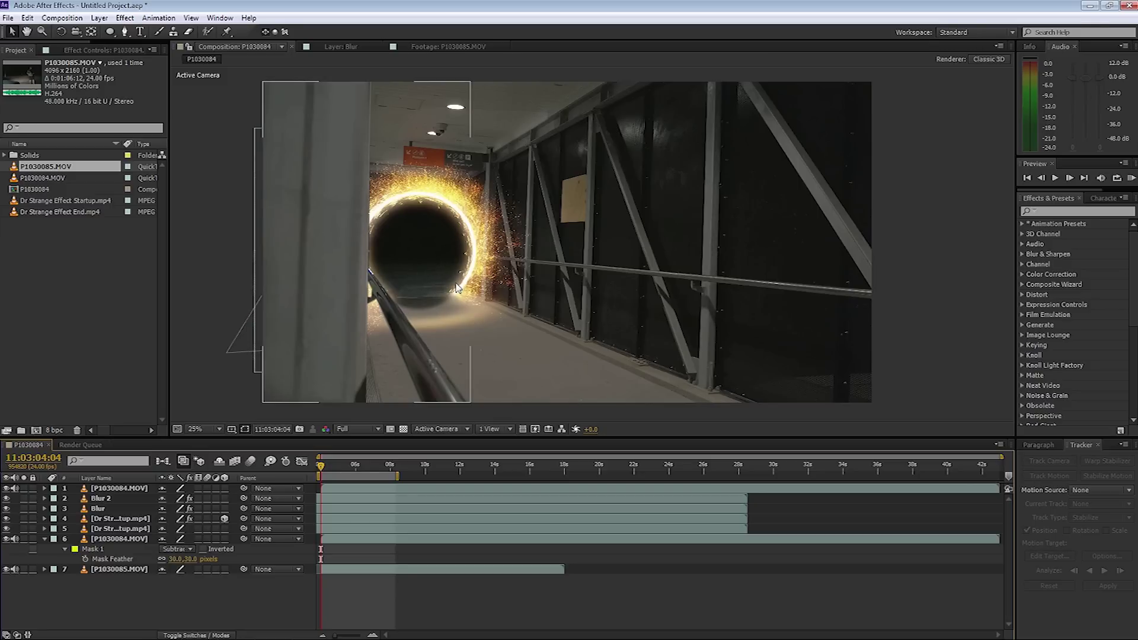
left_click(115, 540)
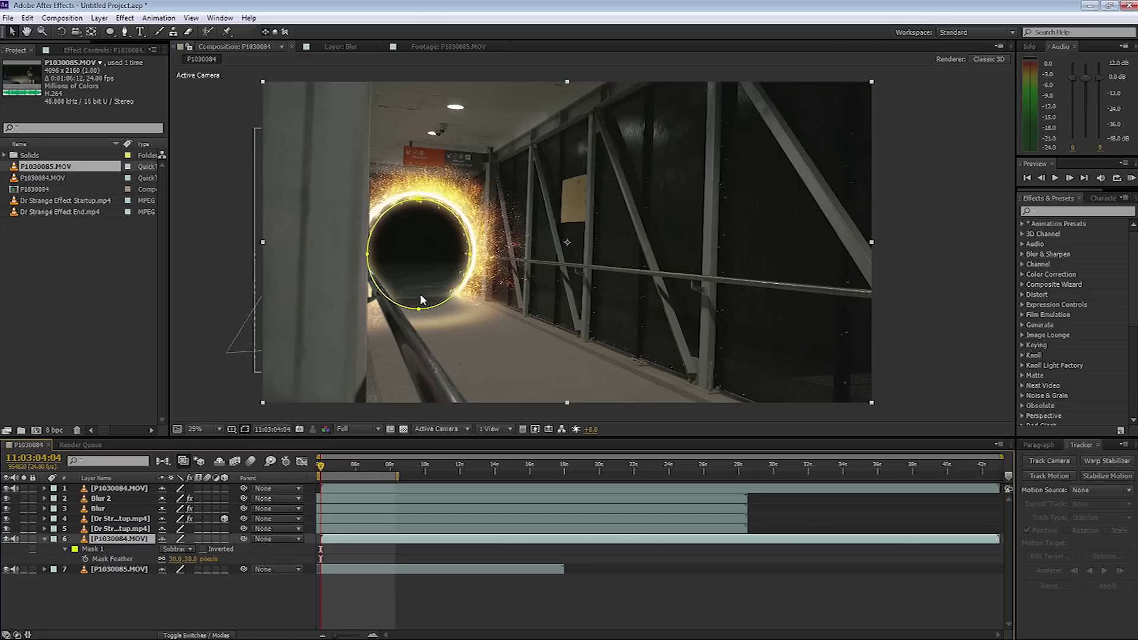
Reselect the masked hallway layer and adjust Mask 1's top, bottom and left points.
left_click(214, 358)
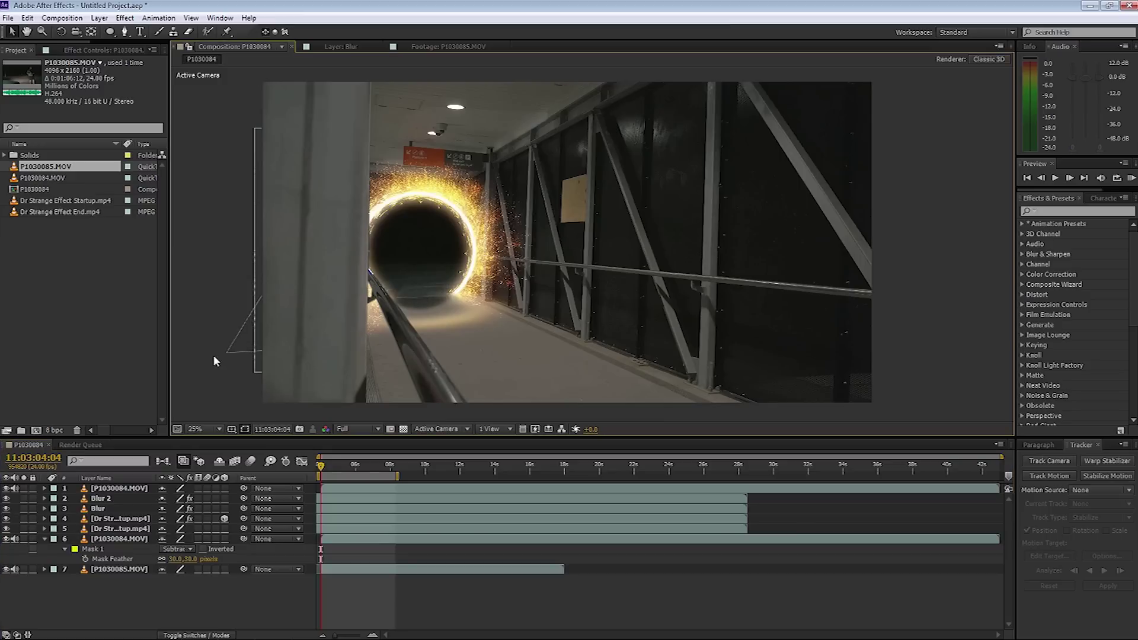
left_click(119, 488)
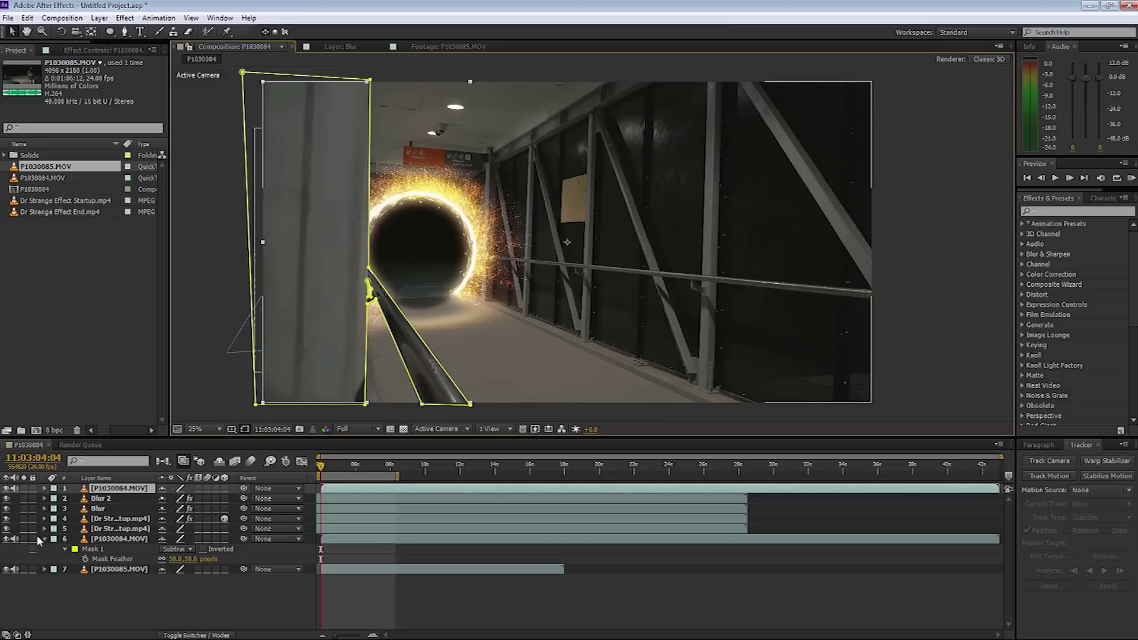
left_click(100, 541)
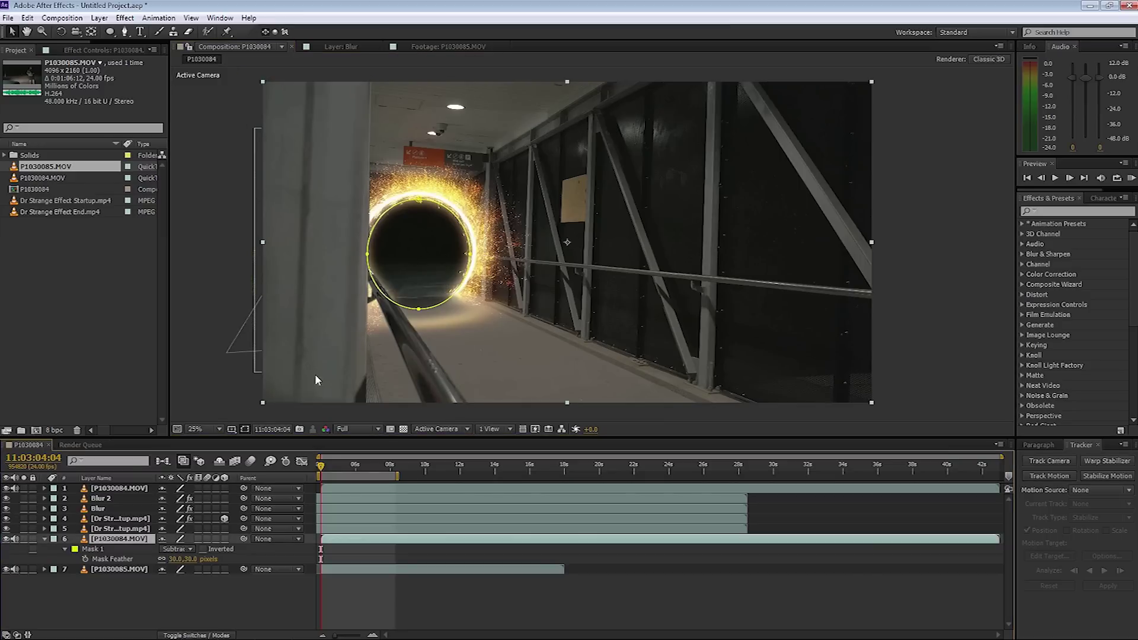
left_click(419, 309)
left_click_drag(419, 310, 422, 301)
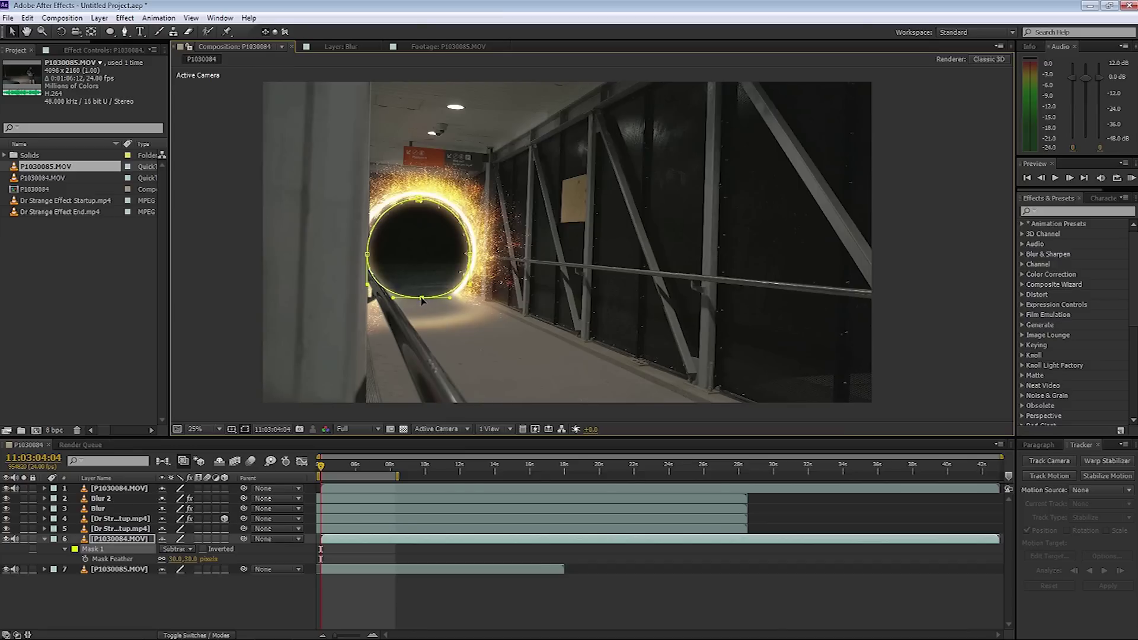
left_click(419, 199)
left_click_drag(419, 200, 421, 196)
left_click_drag(367, 256, 359, 252)
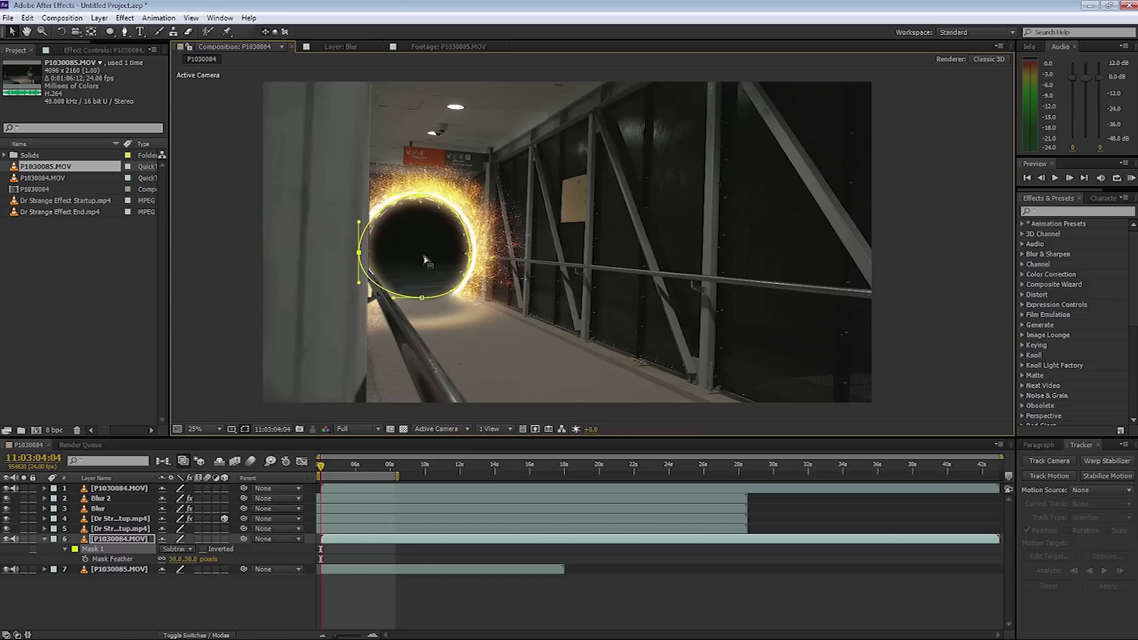
left_click(474, 255)
Add a Pen-tool point on the mask's lower-left edge and refine its position.
left_click(125, 32)
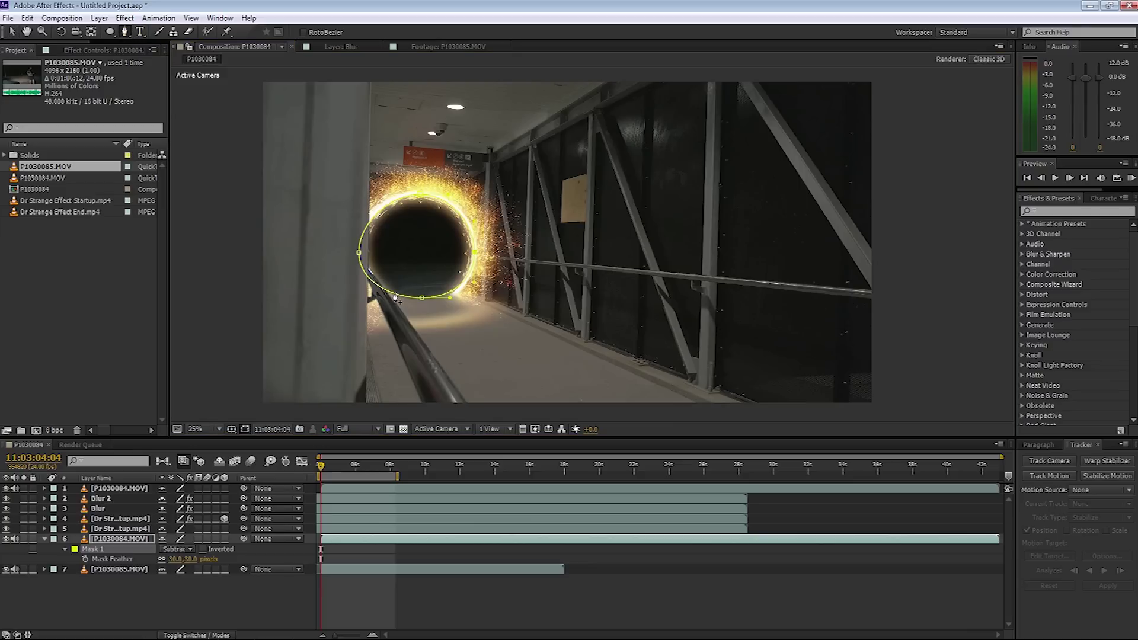
left_click(395, 296)
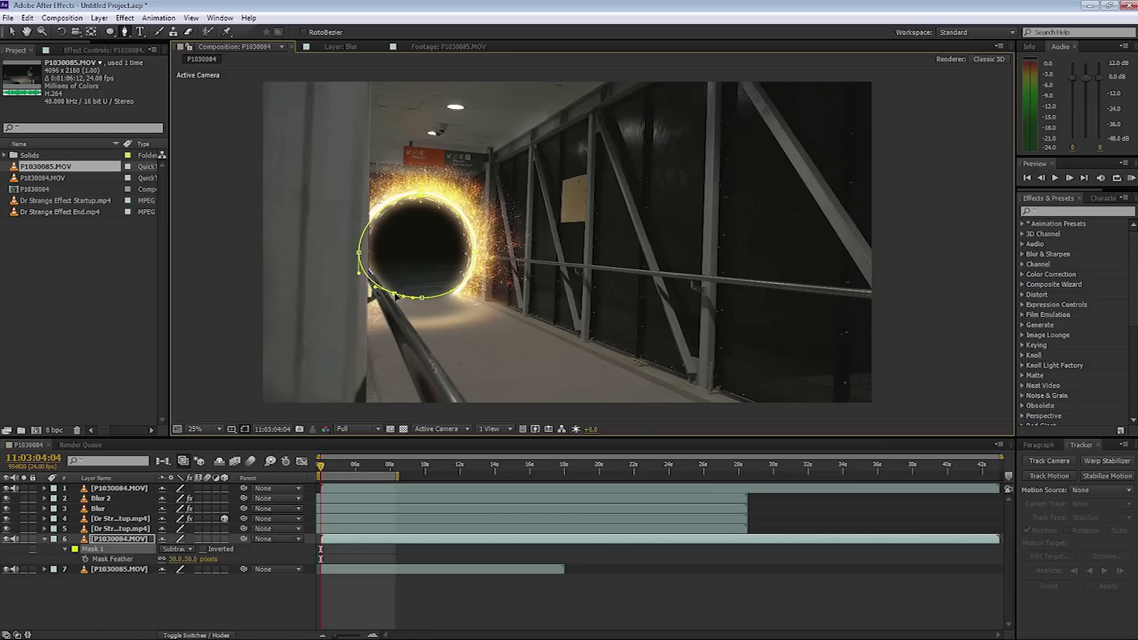
key("v")
left_click_drag(395, 294, 393, 296)
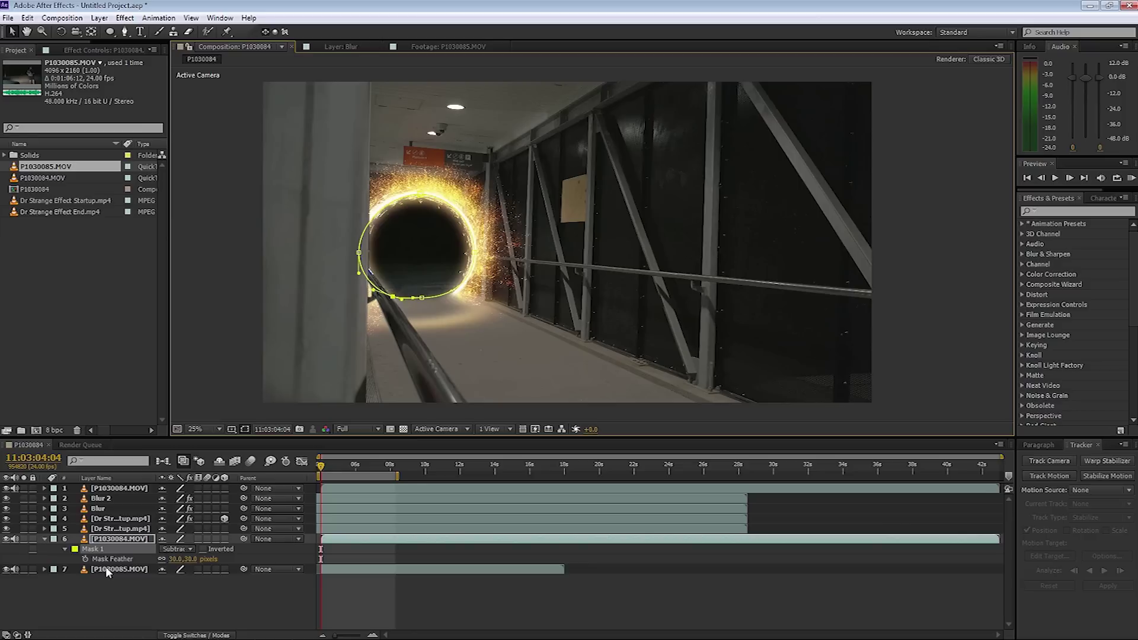
Scale the walking-man P1030085.MOV layer to 49% and move him into the portal opening.
left_click(106, 567)
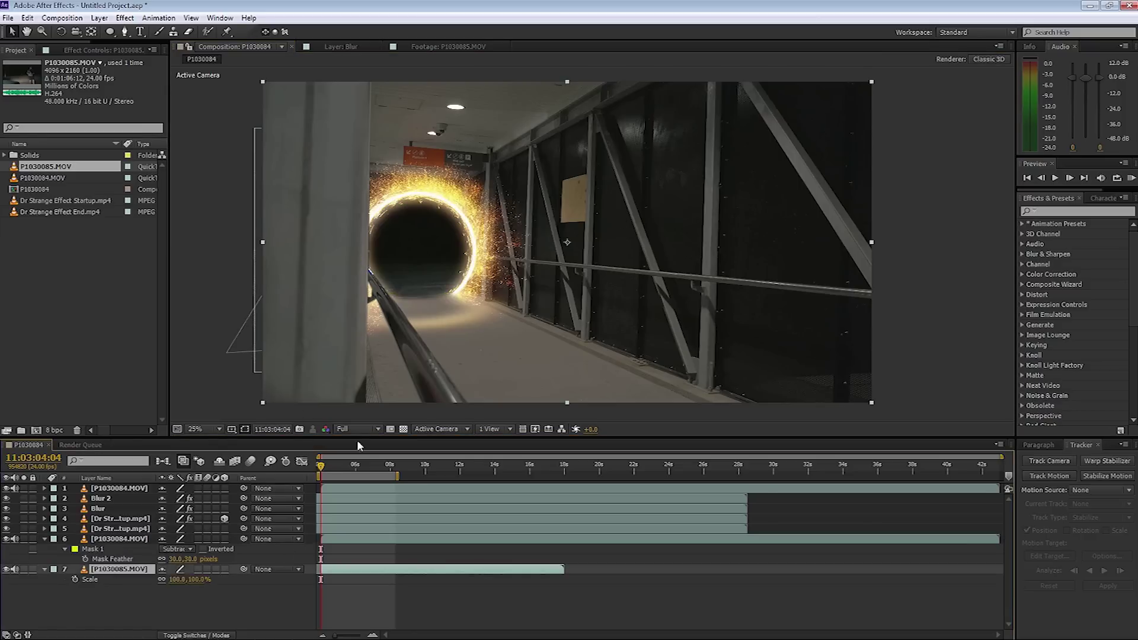
key("s")
left_click_drag(186, 579, 165, 579)
left_click_drag(634, 274, 465, 282)
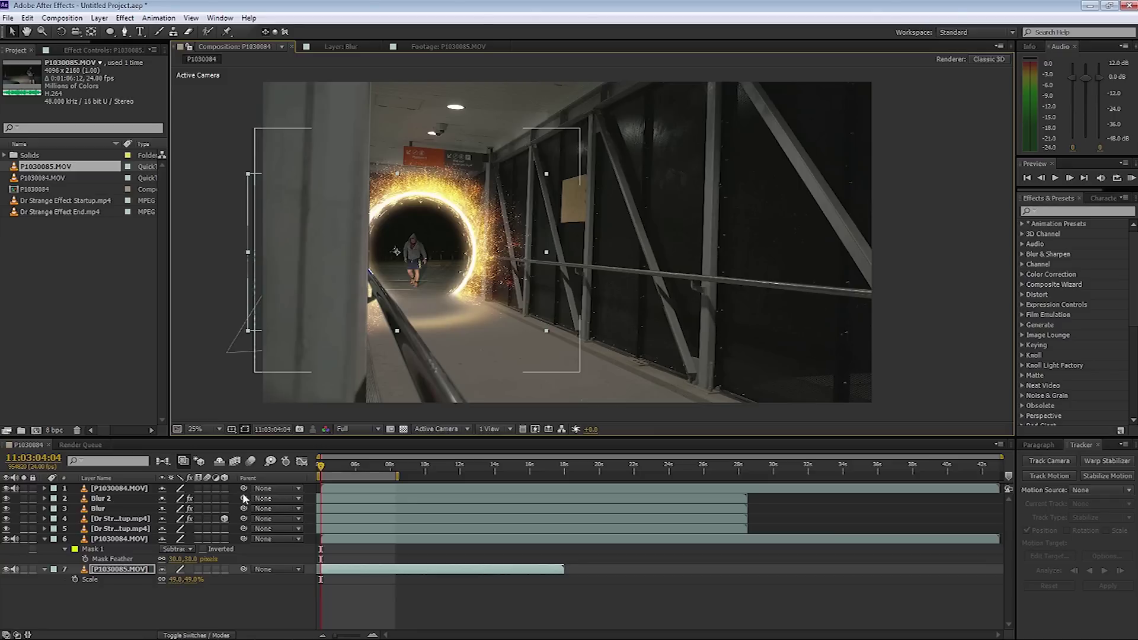
Preview the composite, collapse the layer properties, hide the walking-man clip, and select the portal effect layer.
key("KP_0")
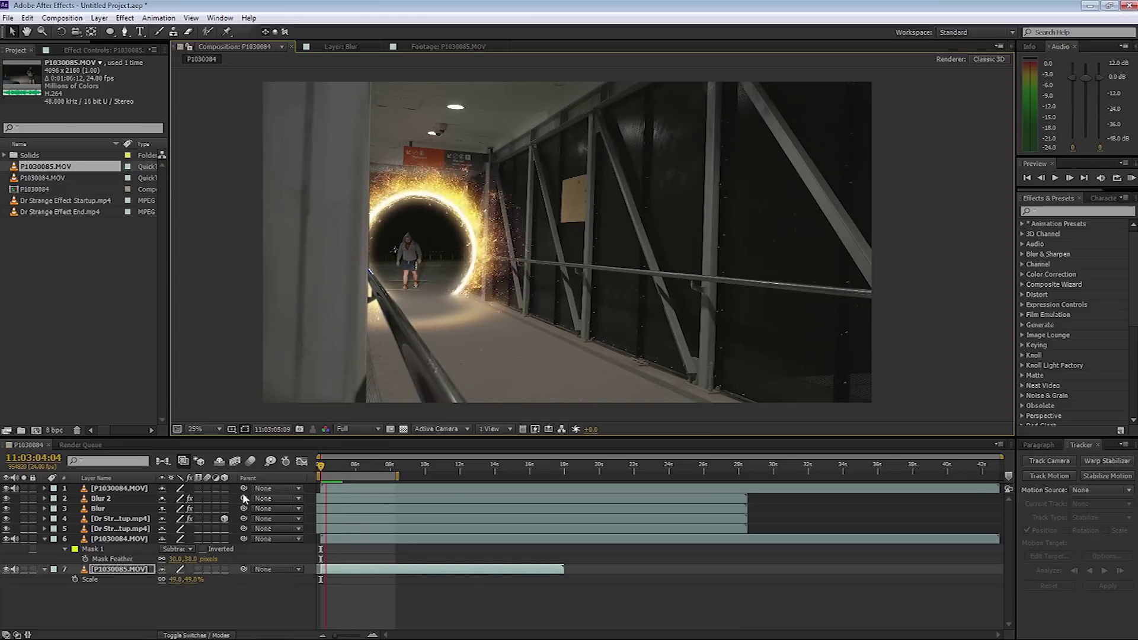
key("space")
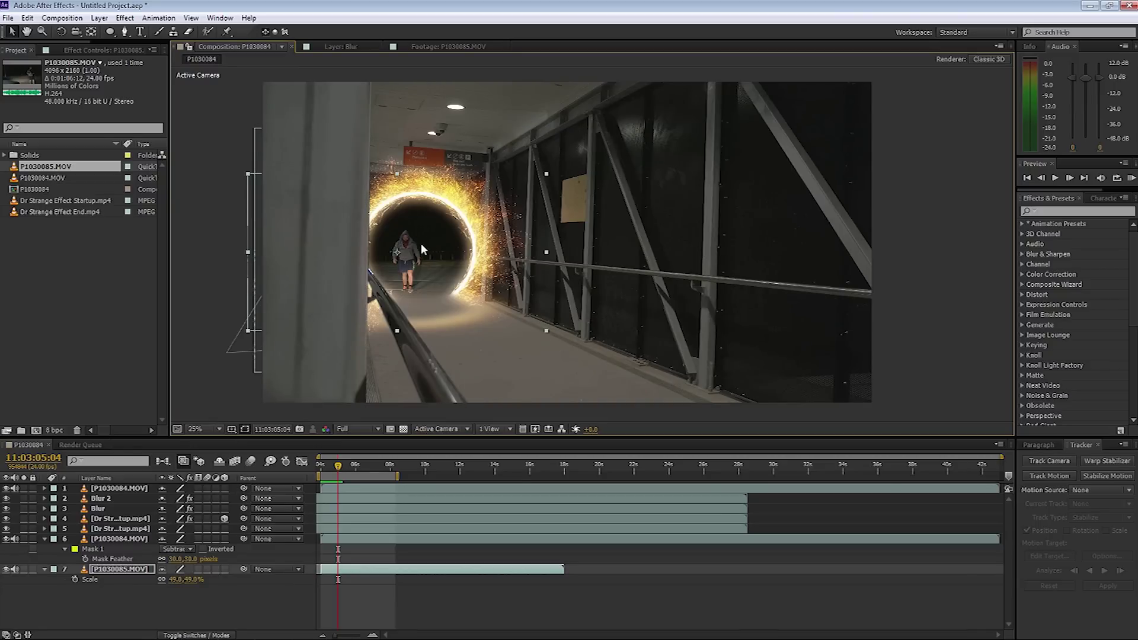
left_click(44, 539)
left_click(44, 549)
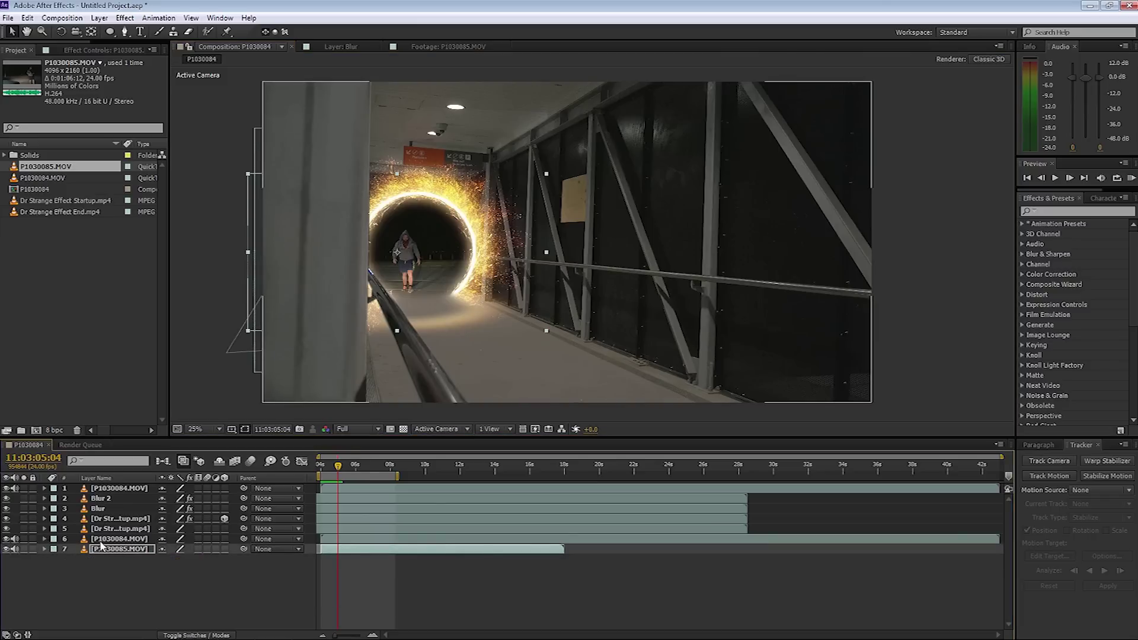
left_click(6, 549)
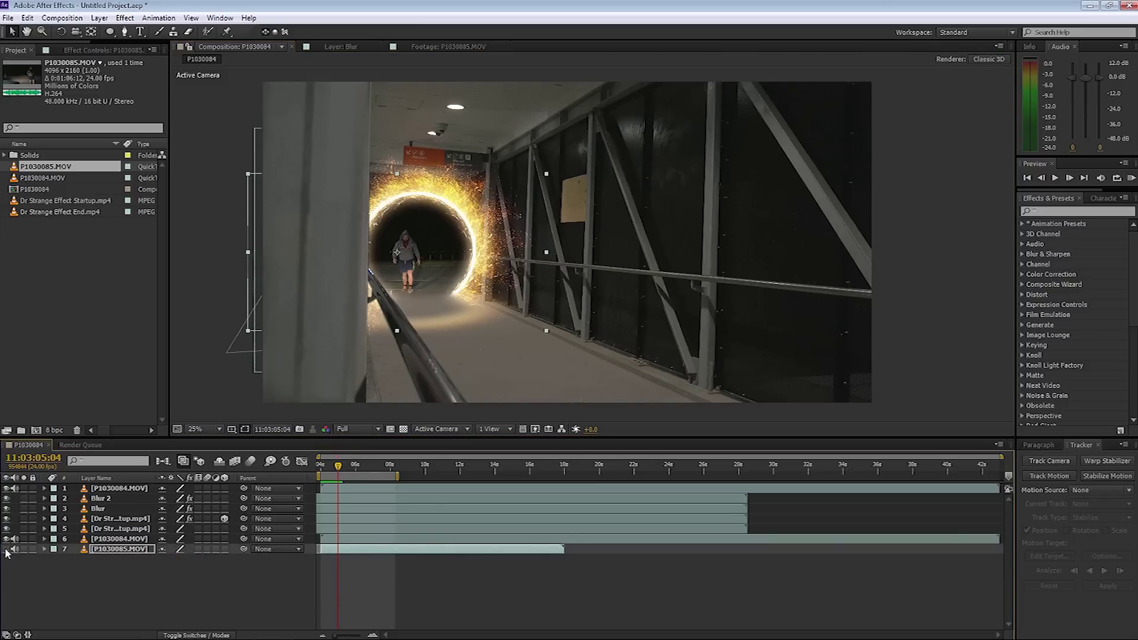
left_click(109, 541)
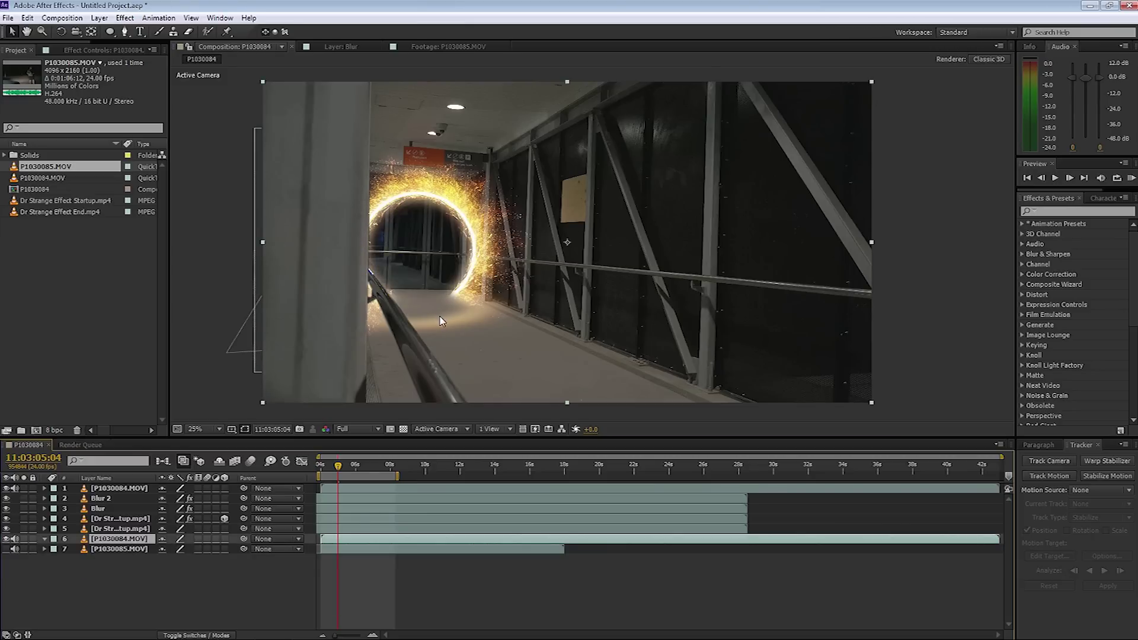
left_click(119, 528)
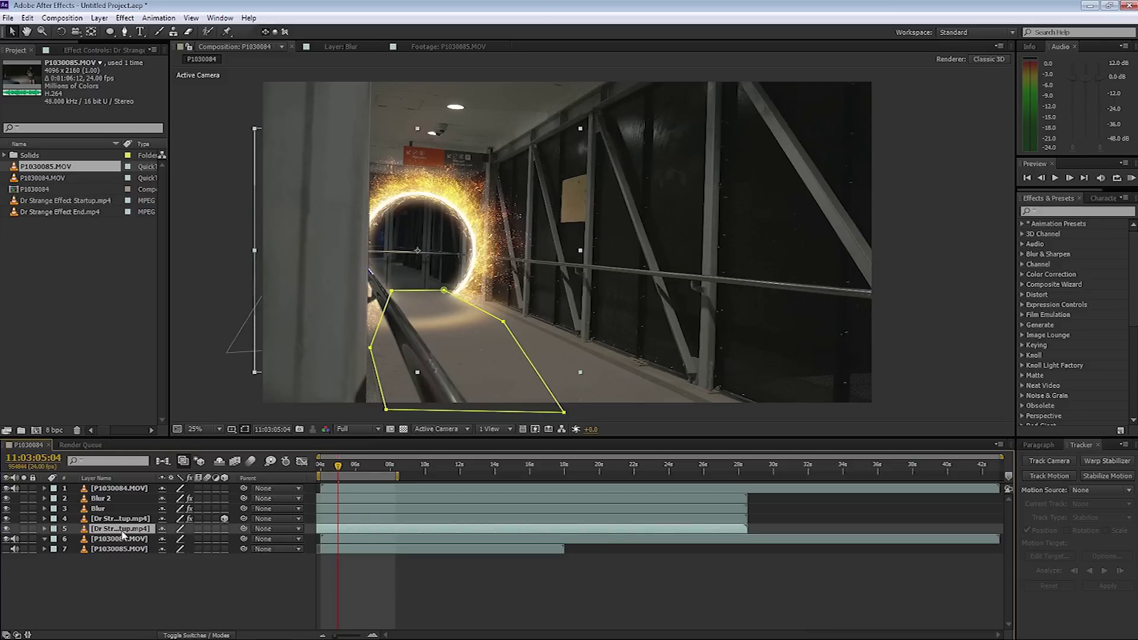
Duplicate the portal effect layer, shrink the copy slightly, set its opacity to 30%, and nudge it left.
key("ctrl+d")
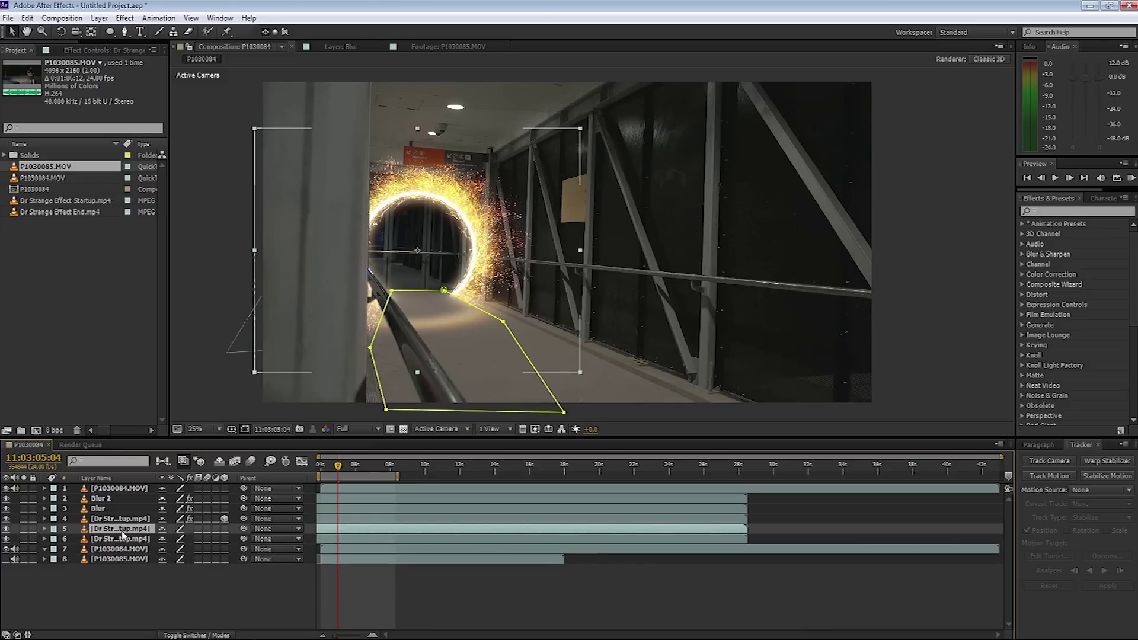
key("s")
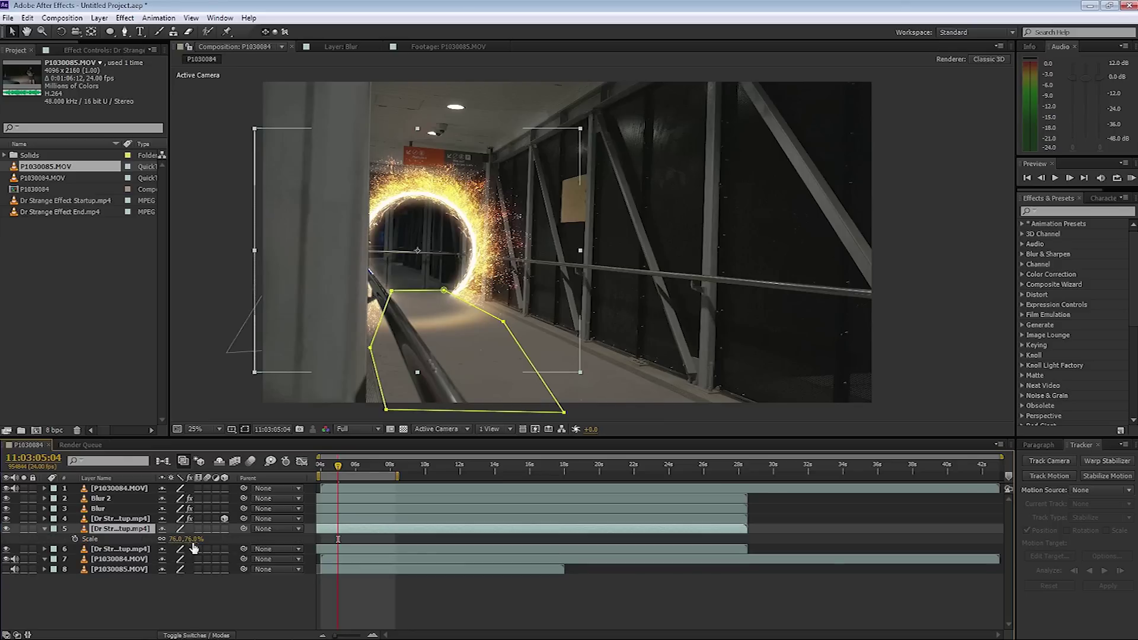
left_click_drag(178, 539, 168, 538)
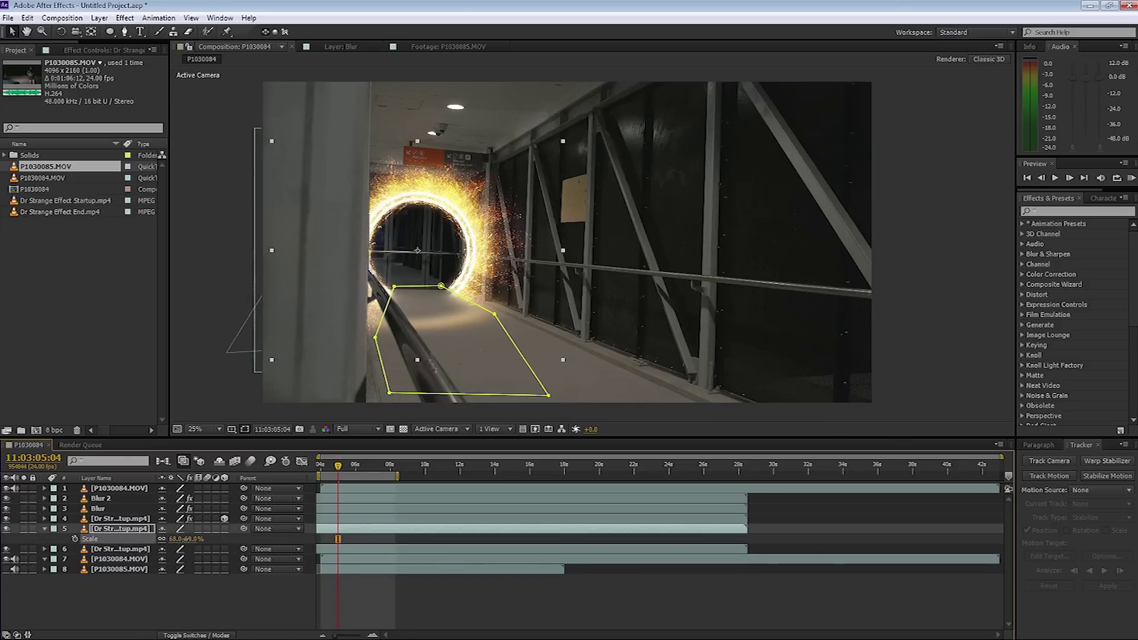
key("t")
left_click(167, 539)
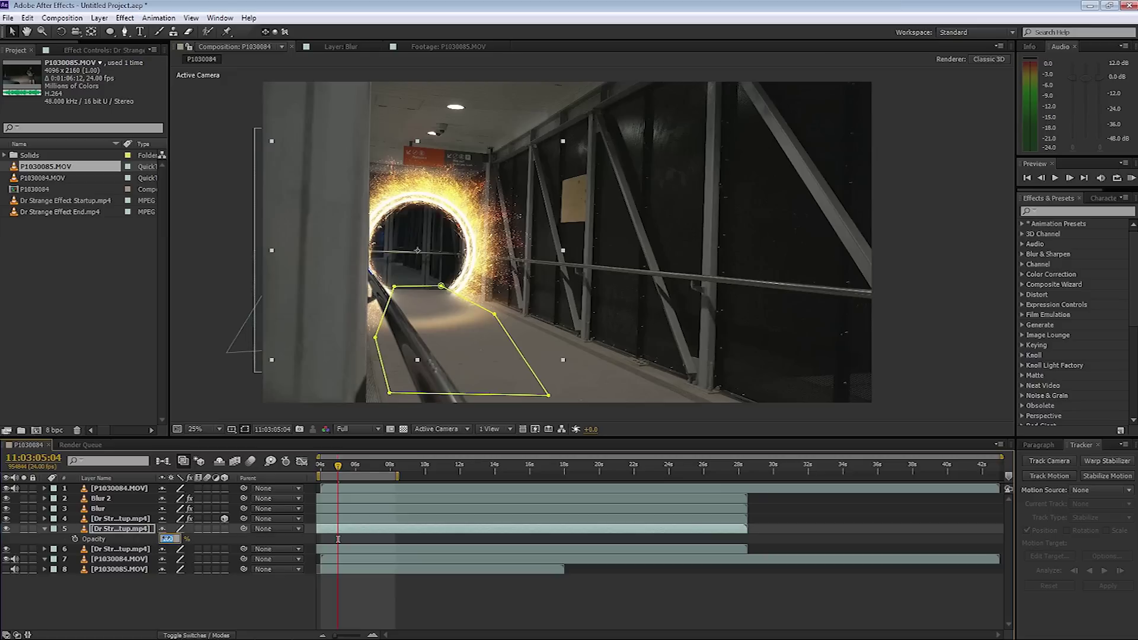
type("30")
left_click(169, 592)
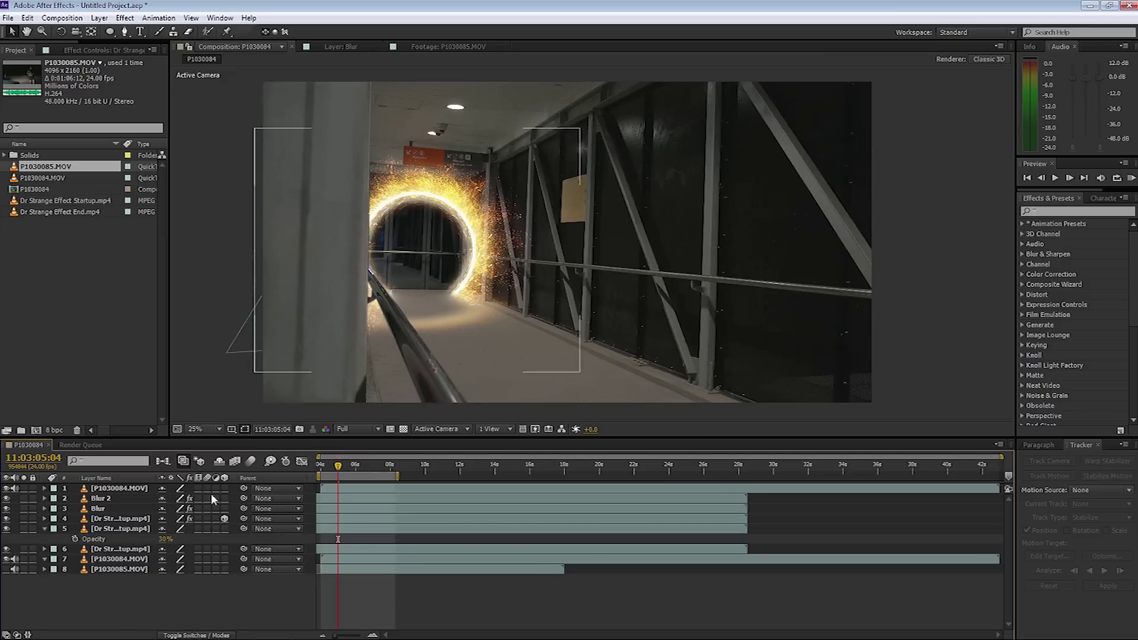
left_click(119, 528)
left_click_drag(432, 253, 424, 254)
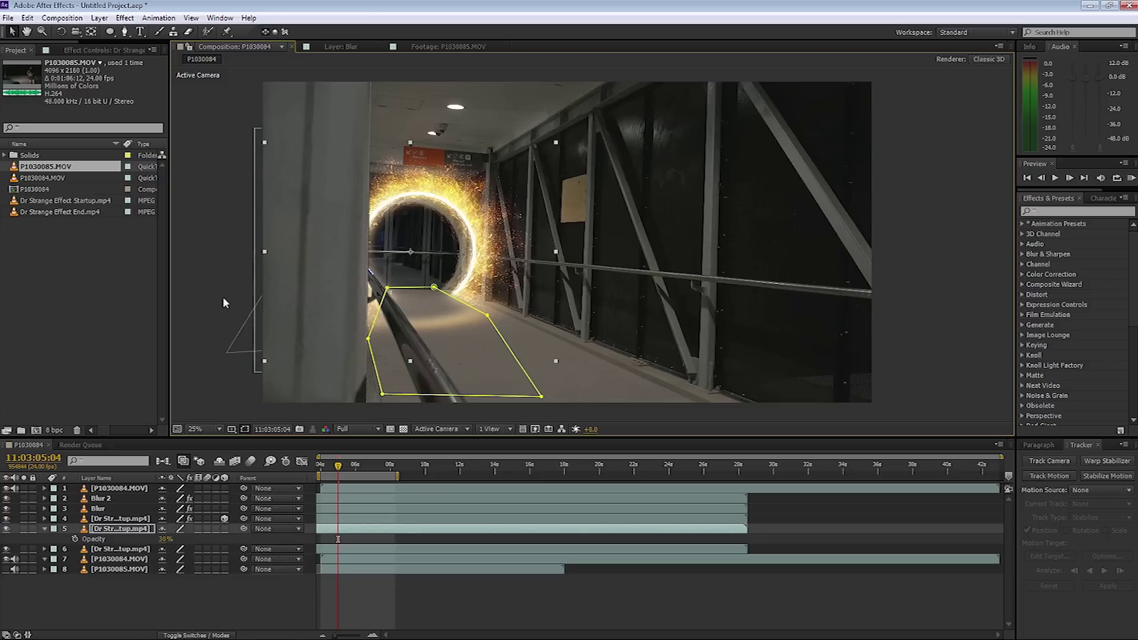
left_click(202, 305)
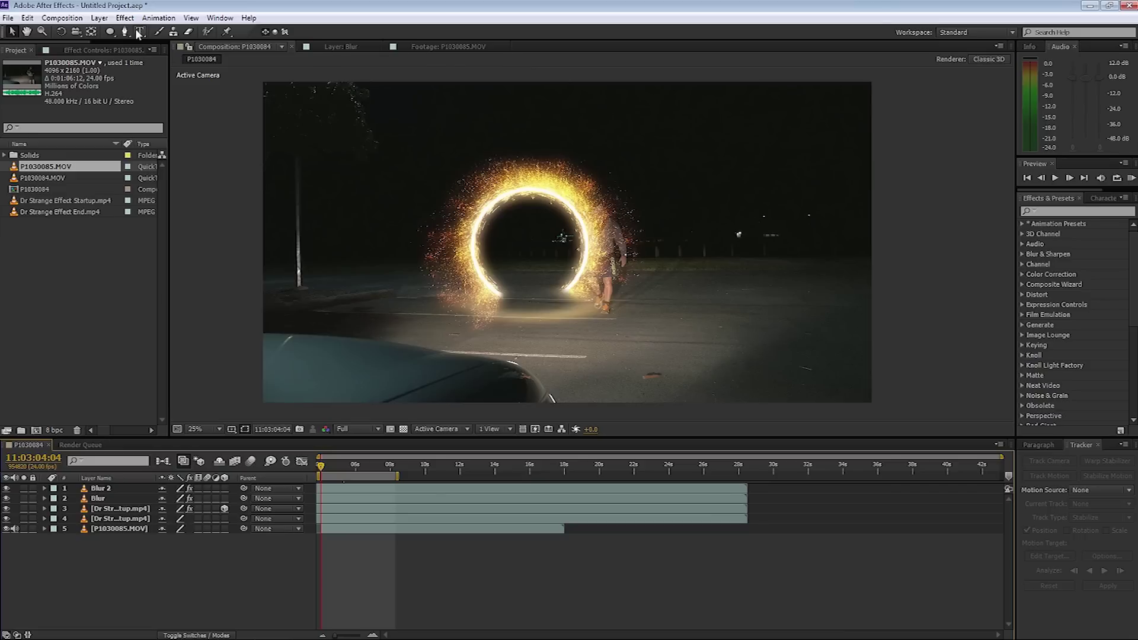
Add a new null object layer, Null 1.
left_click(99, 18)
mouse_move(116, 32)
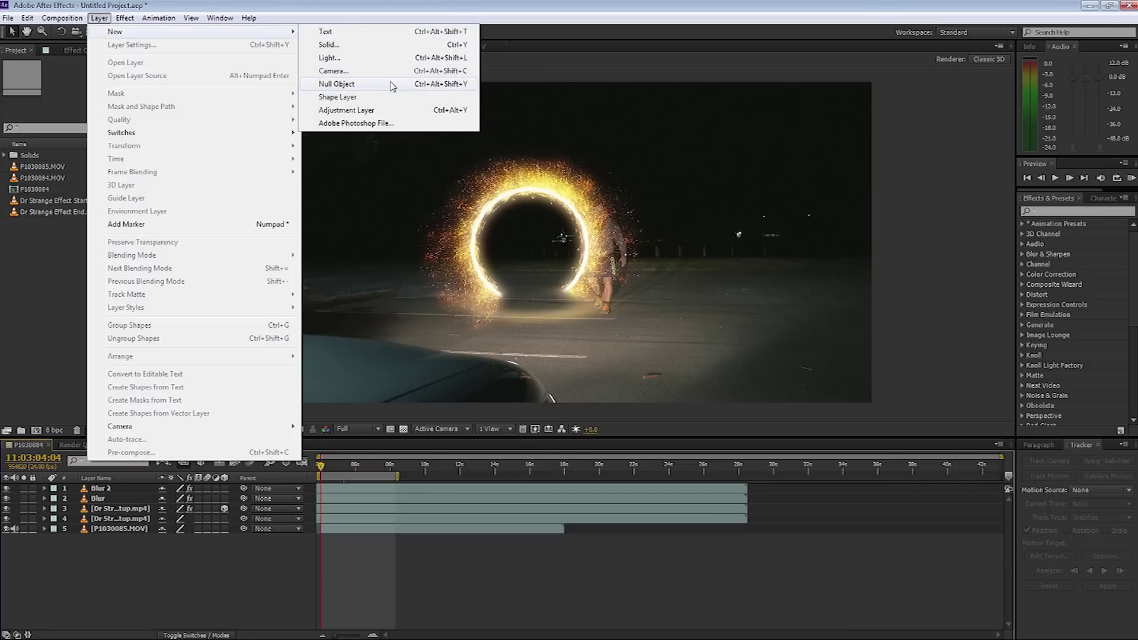
left_click(391, 85)
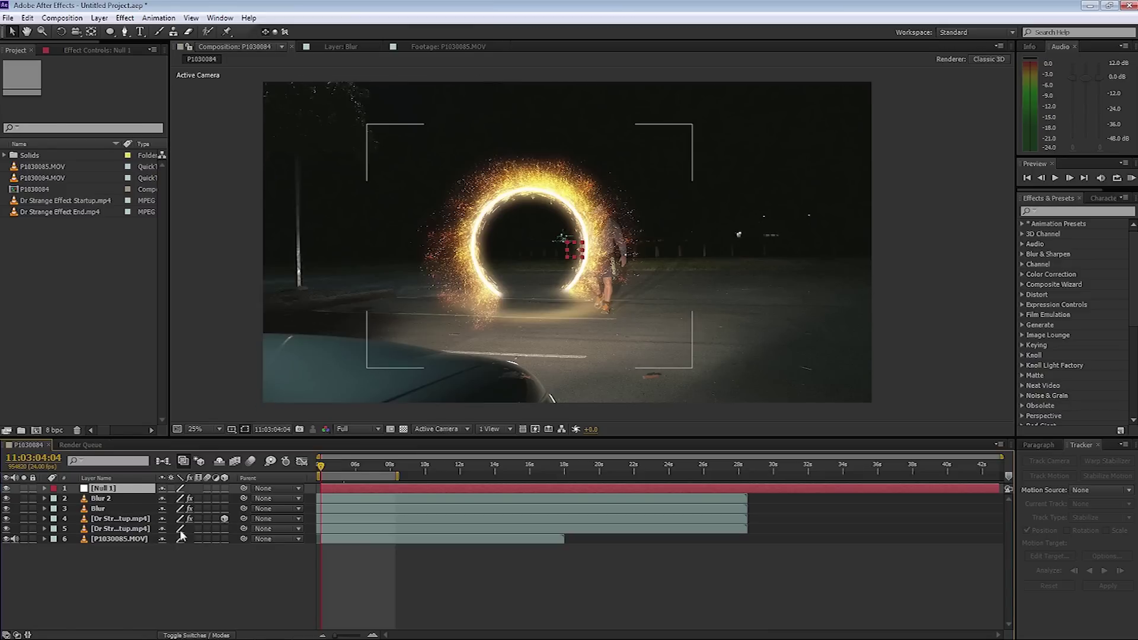
Parent the portal layers, Blur and Blur 2 to Null 1, then drag the null to centre the portal on the man.
left_click_drag(244, 529, 121, 491)
left_click_drag(243, 519, 111, 492)
left_click_drag(243, 508, 92, 492)
left_click_drag(244, 498, 139, 491)
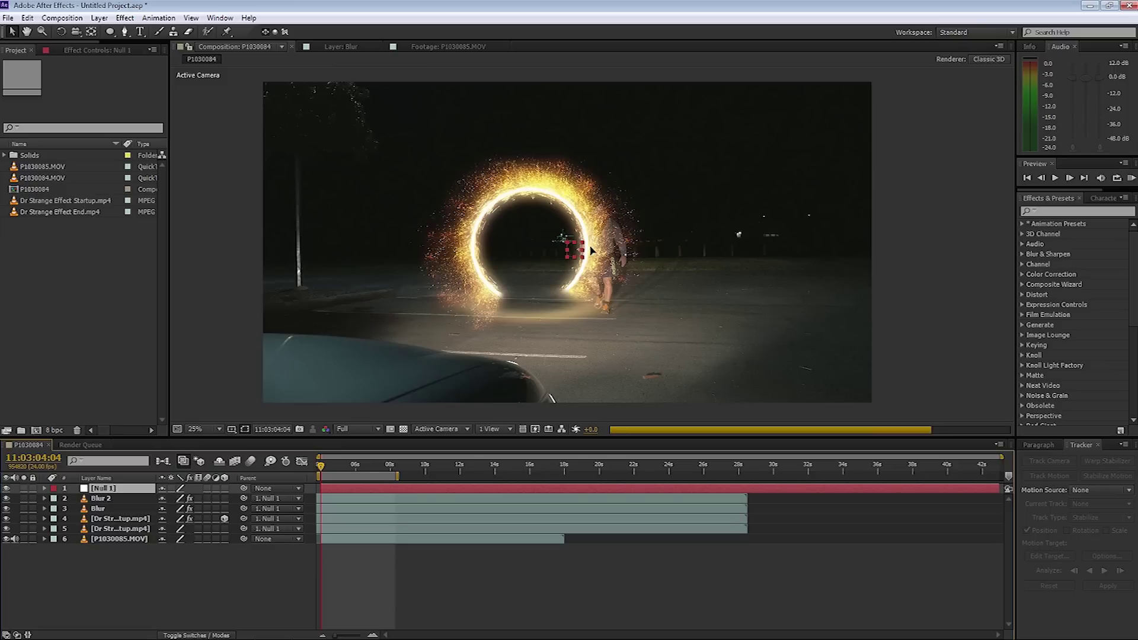
left_click_drag(591, 251, 640, 250)
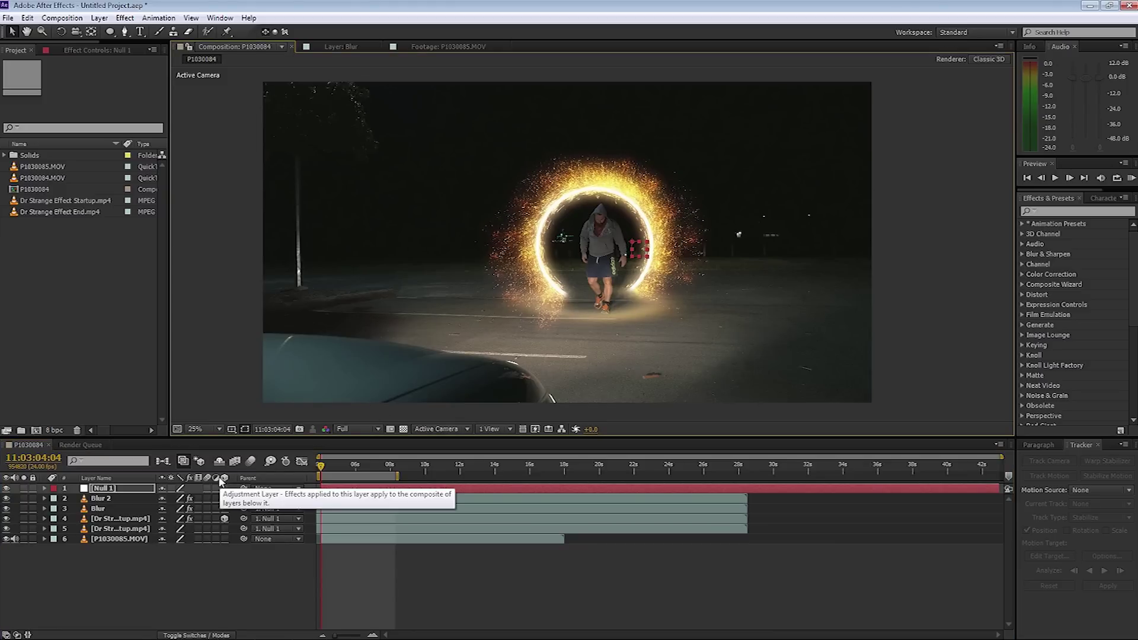
Keyframe Null 1's Scale from about 106% up to 159% at 06:15, end the work area there, and preview.
key("s")
left_click_drag(194, 498, 199, 498)
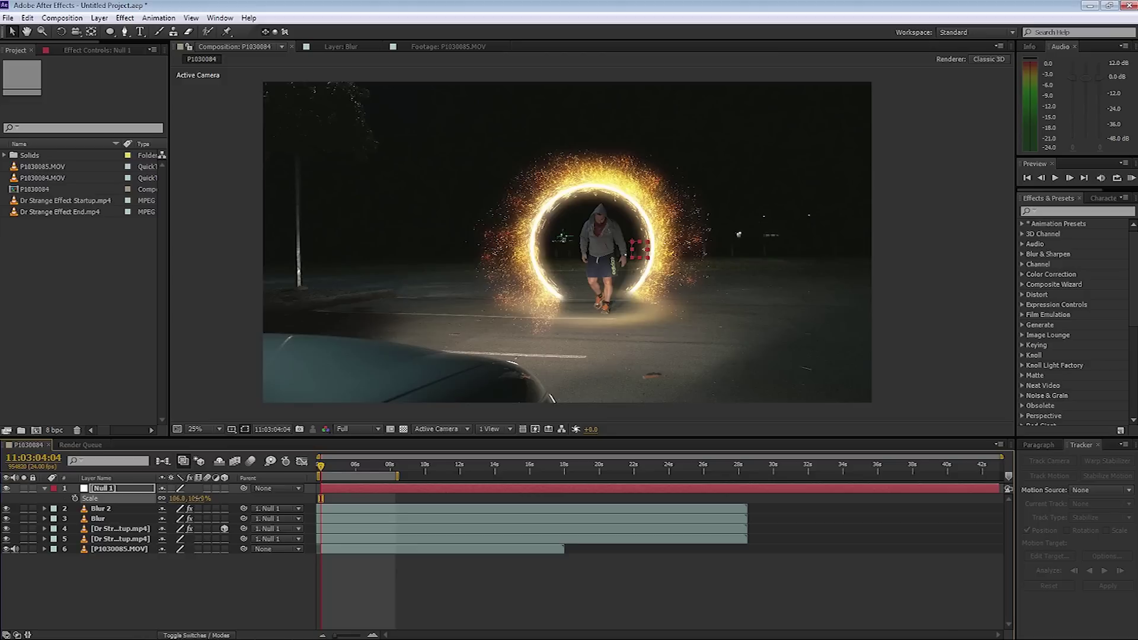
left_click(75, 499)
left_click_drag(321, 471, 364, 471)
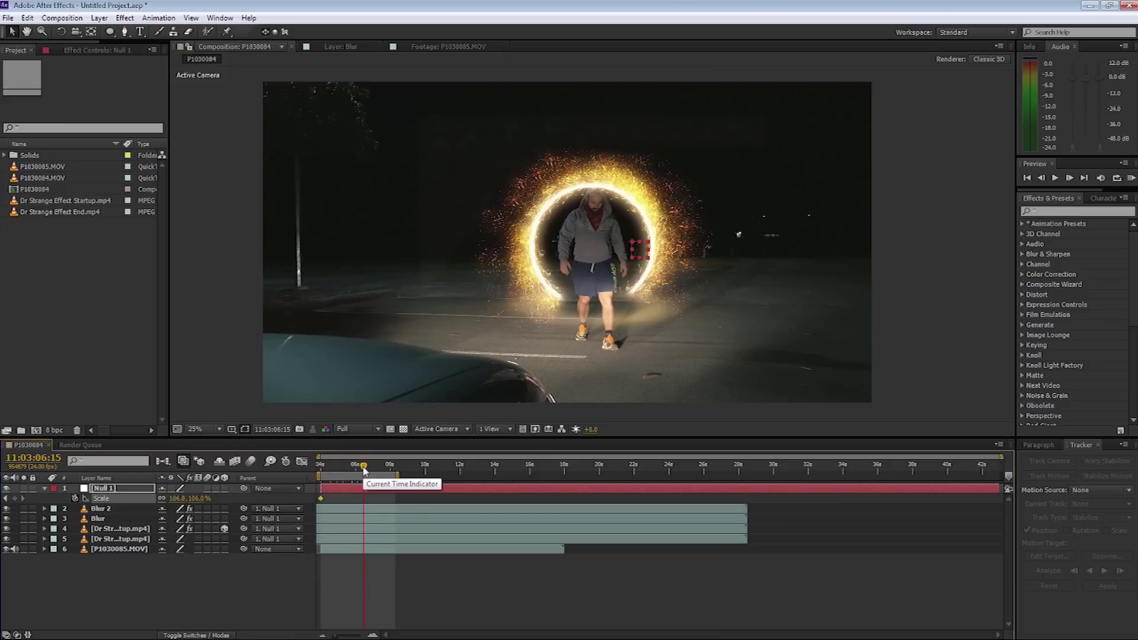
key("n")
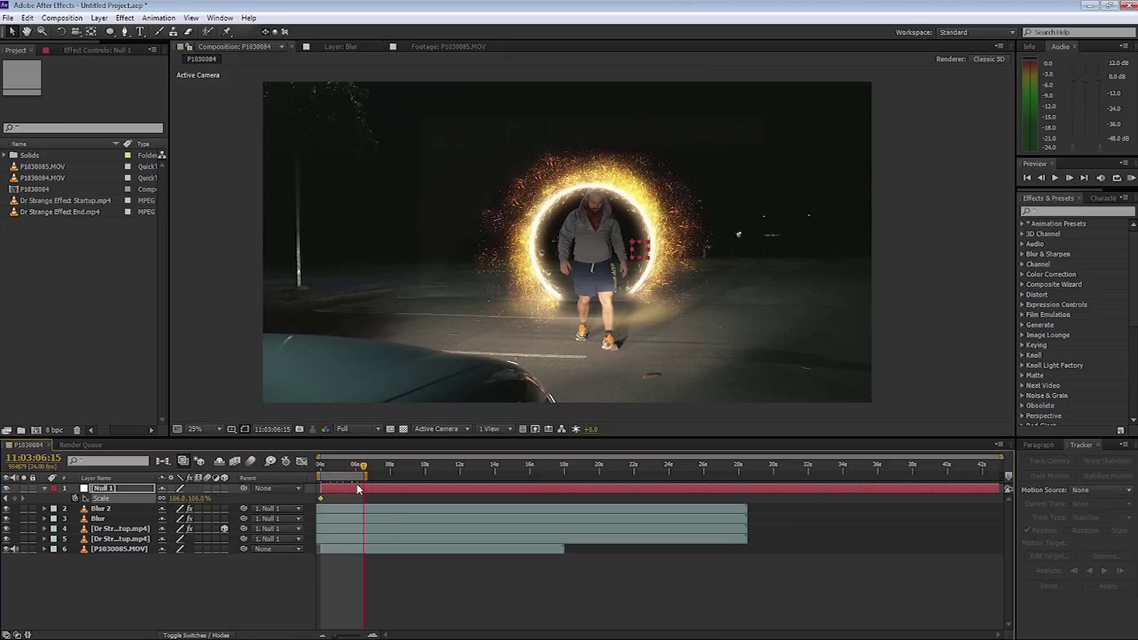
left_click_drag(198, 500, 222, 498)
left_click_drag(178, 497, 195, 498)
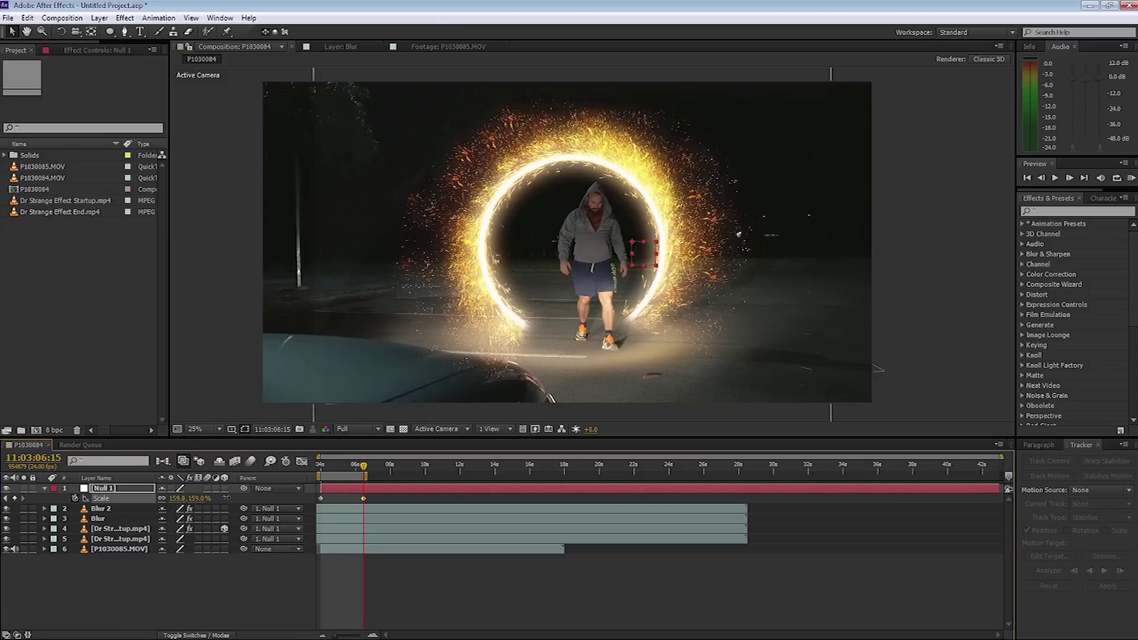
key("KP_0")
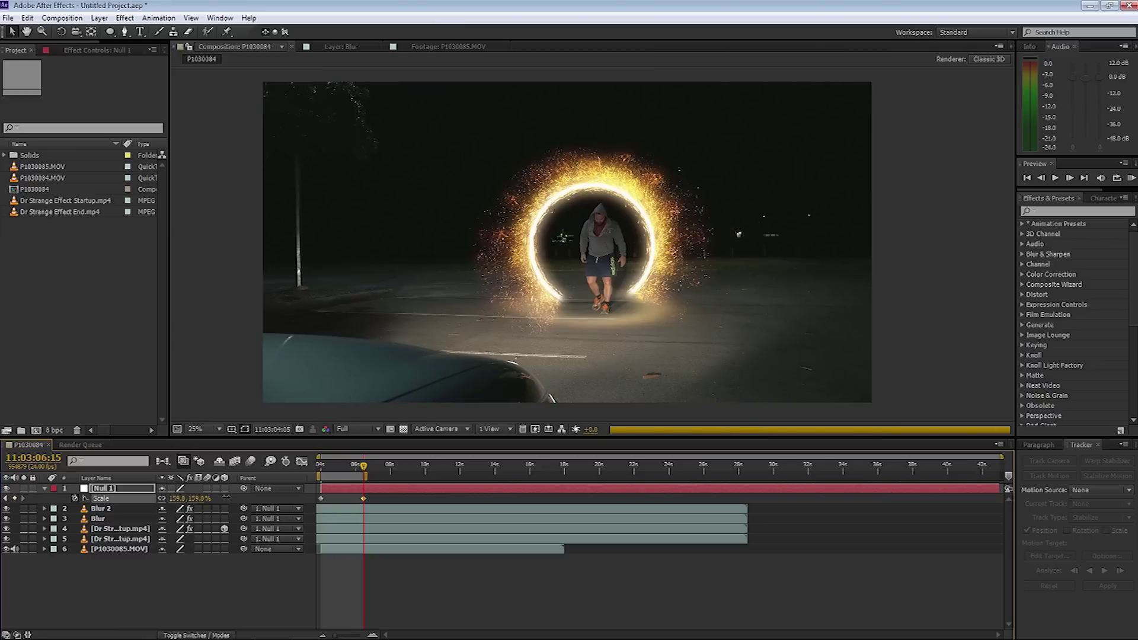
left_click(118, 538)
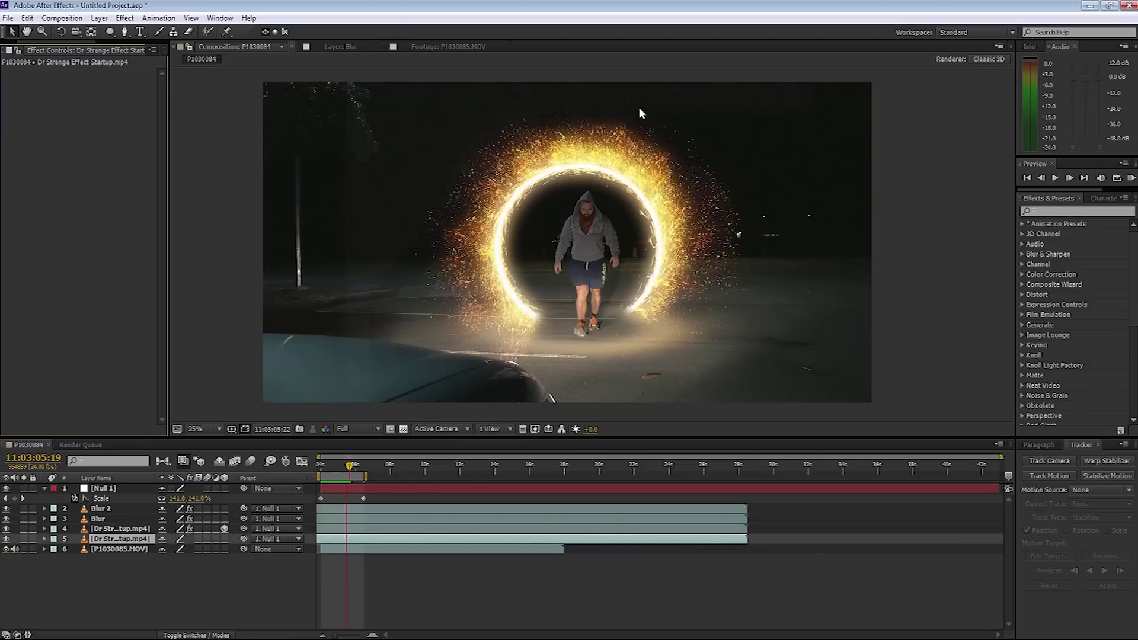
key("space")
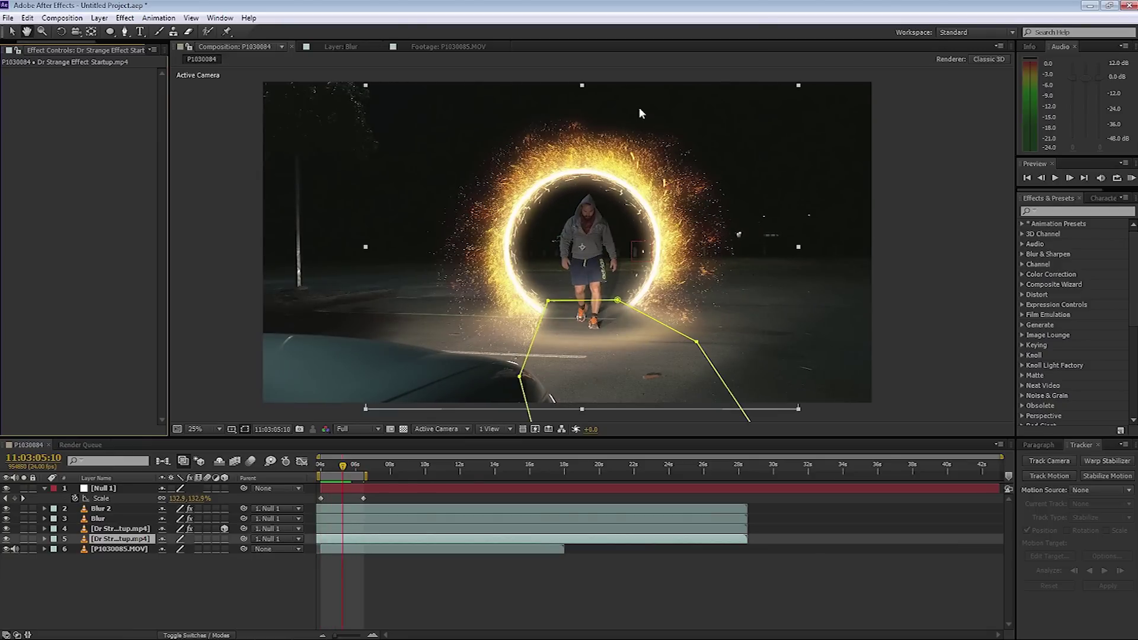
key("Page_Down")
key("Page_Down")
key("Page_Down")
key("Page_Down")
key("Page_Down")
key("Page_Down")
key("Page_Down")
key("Page_Down")
key("Page_Down")
key("Page_Down")
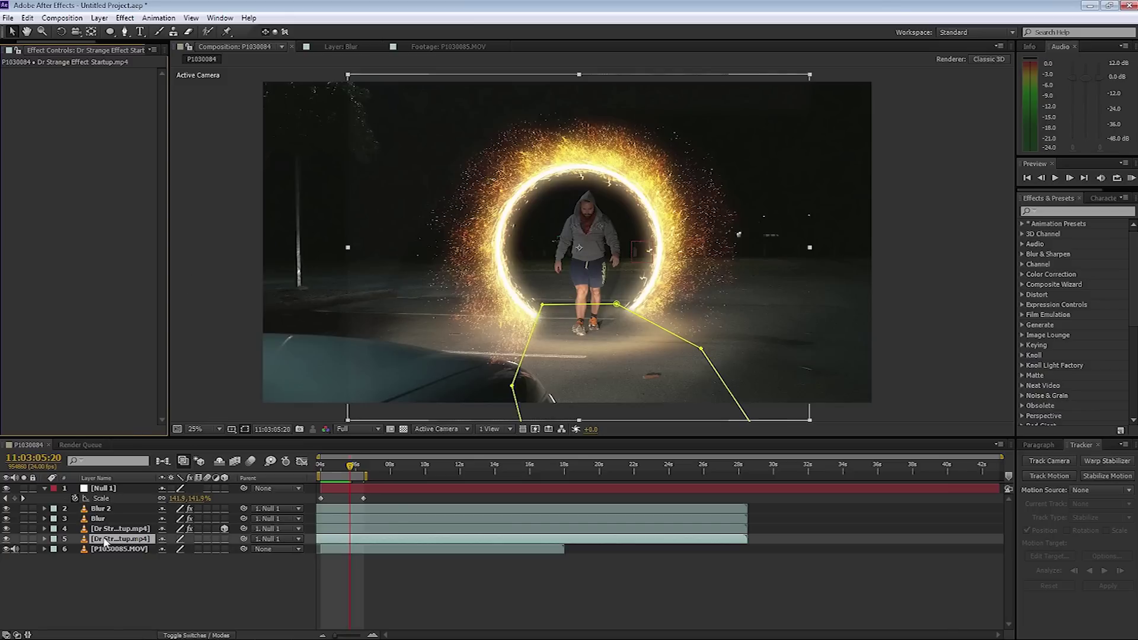
Add Brightness & Contrast to the portal startup clip with Brightness -1 and Contrast 5.
left_click(124, 18)
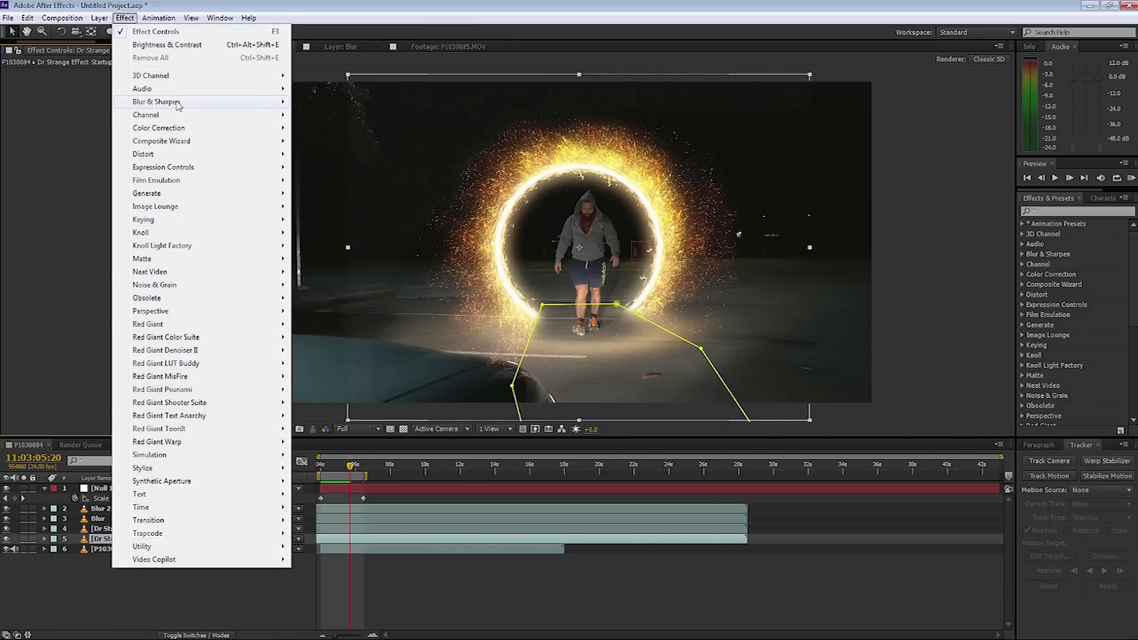
mouse_move(174, 132)
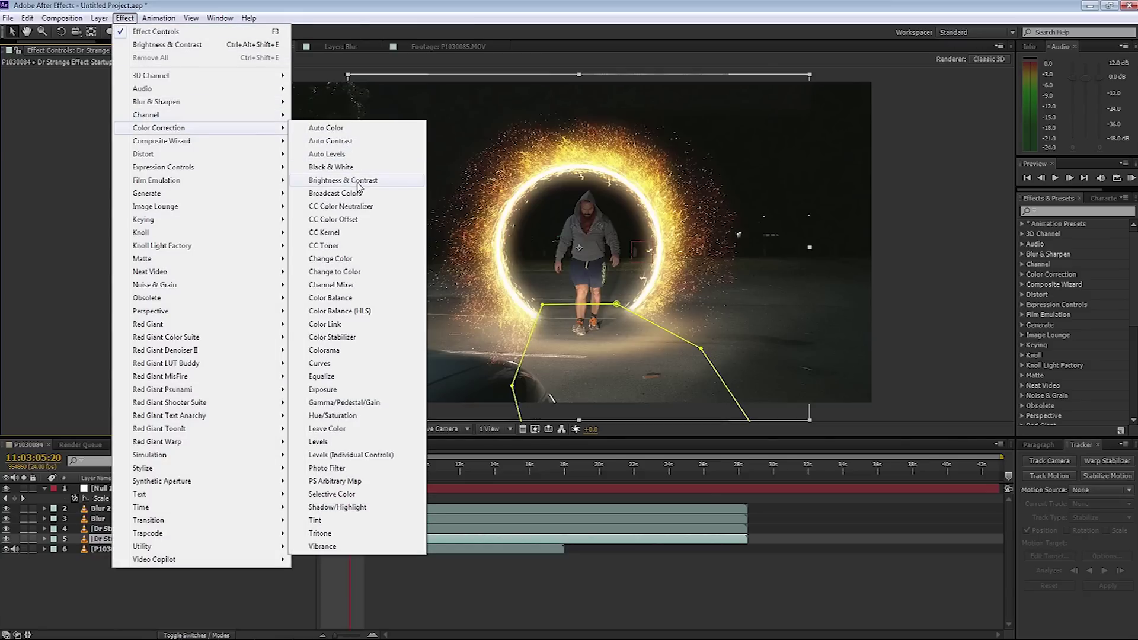
left_click(356, 180)
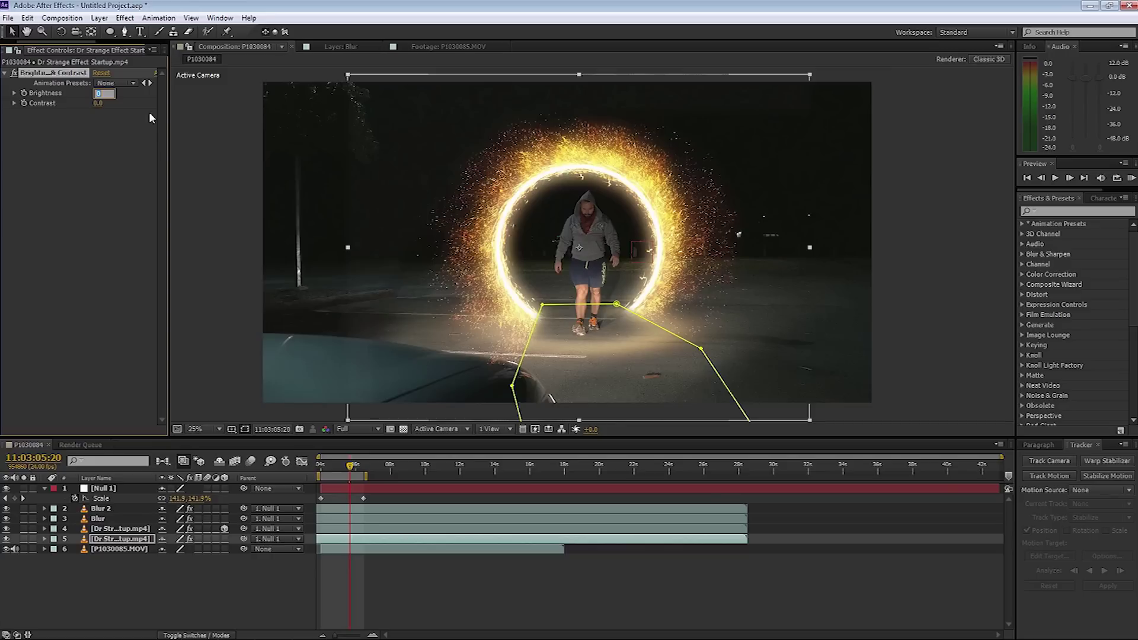
type("-1")
left_click(98, 128)
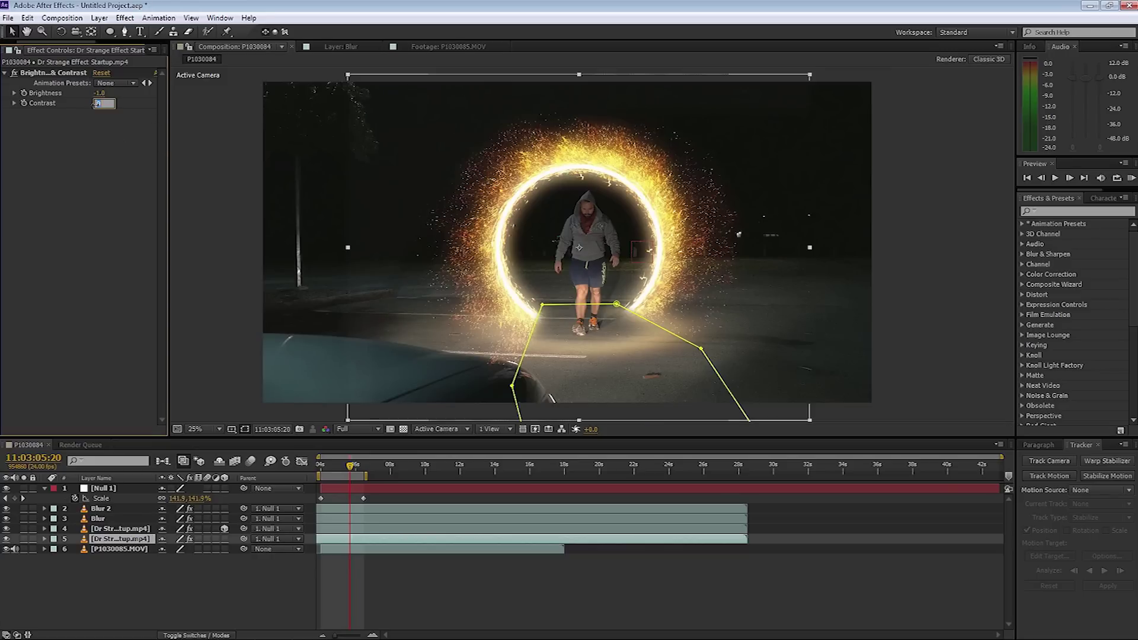
type("5")
key("Return")
Copy the Brightness & Contrast effect and paste it onto the other portal layer, Blur and Blur 2.
left_click(61, 74)
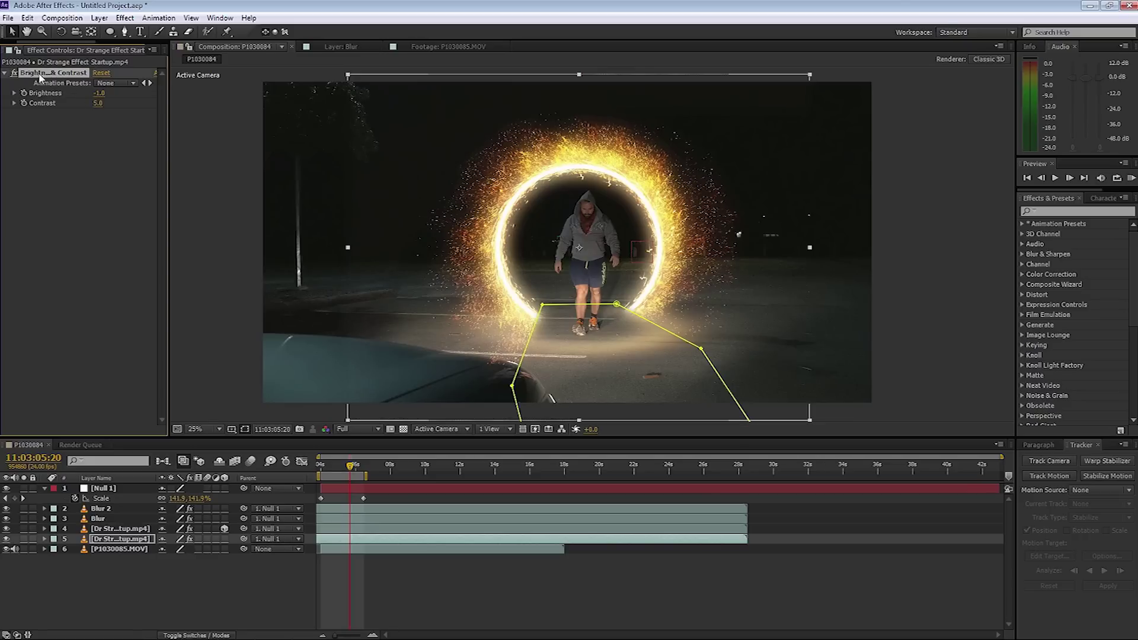
left_click(114, 529)
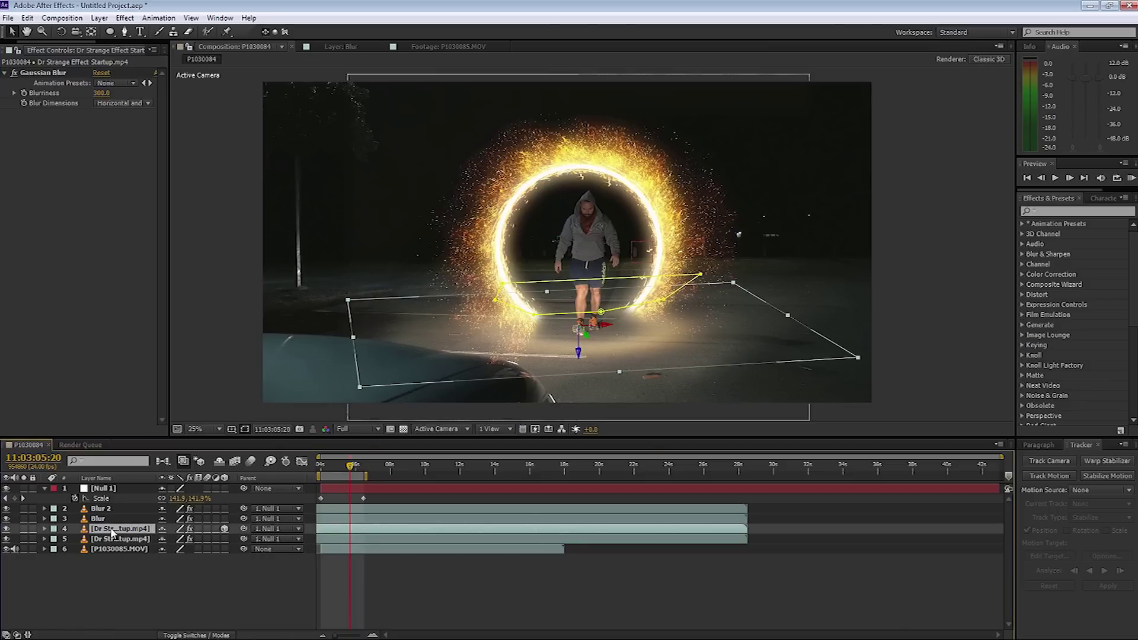
left_click(99, 519)
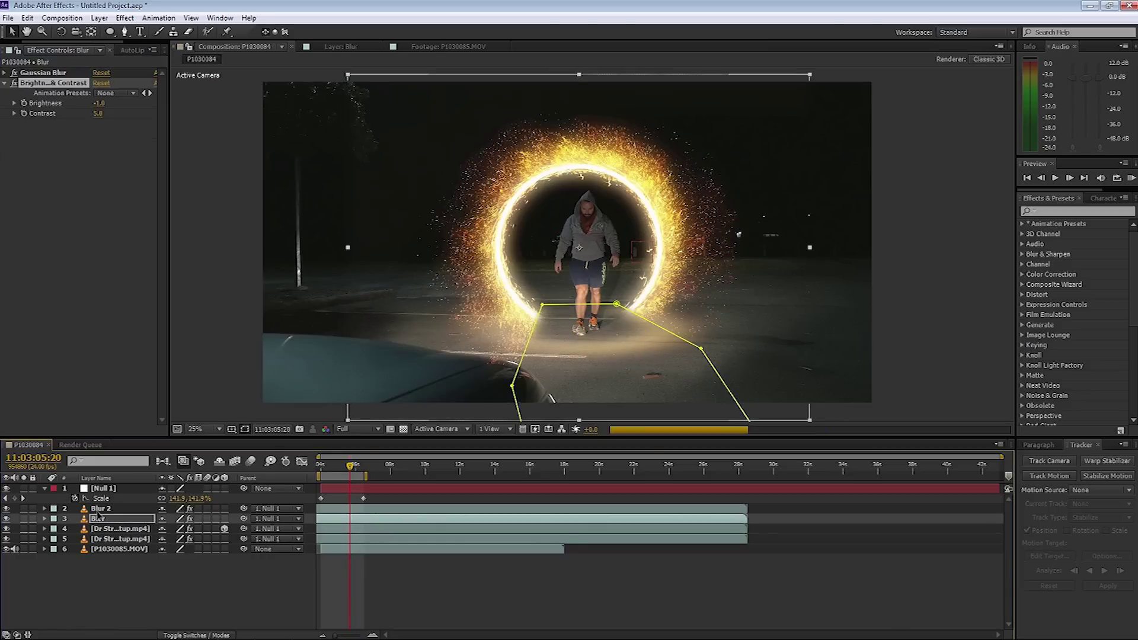
left_click(99, 510)
key("ctrl+v")
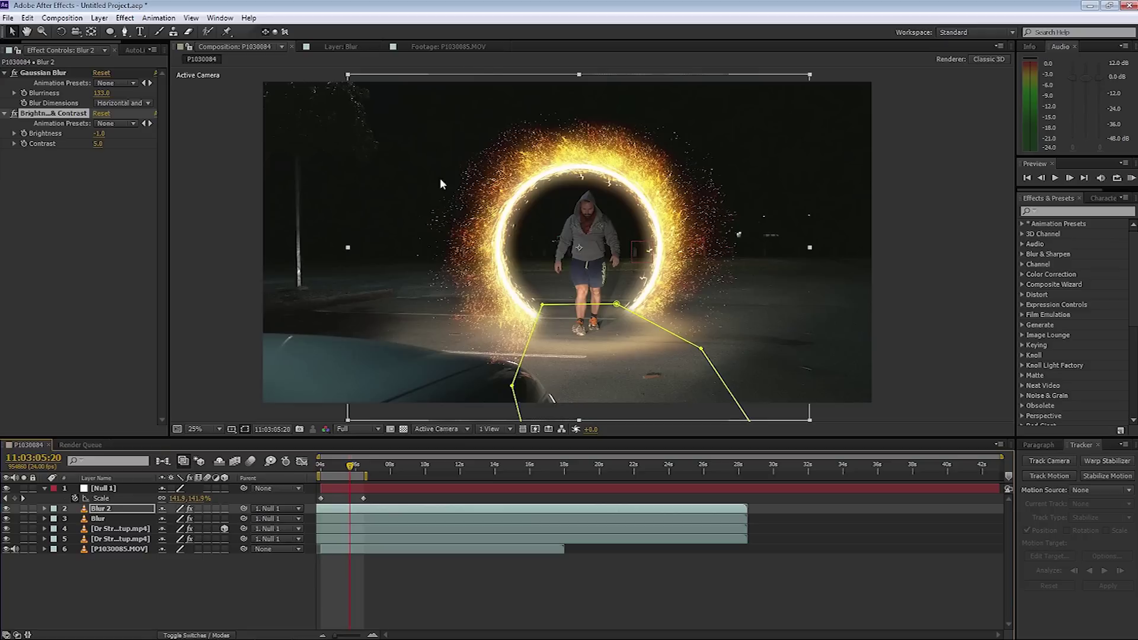
key("KP_0")
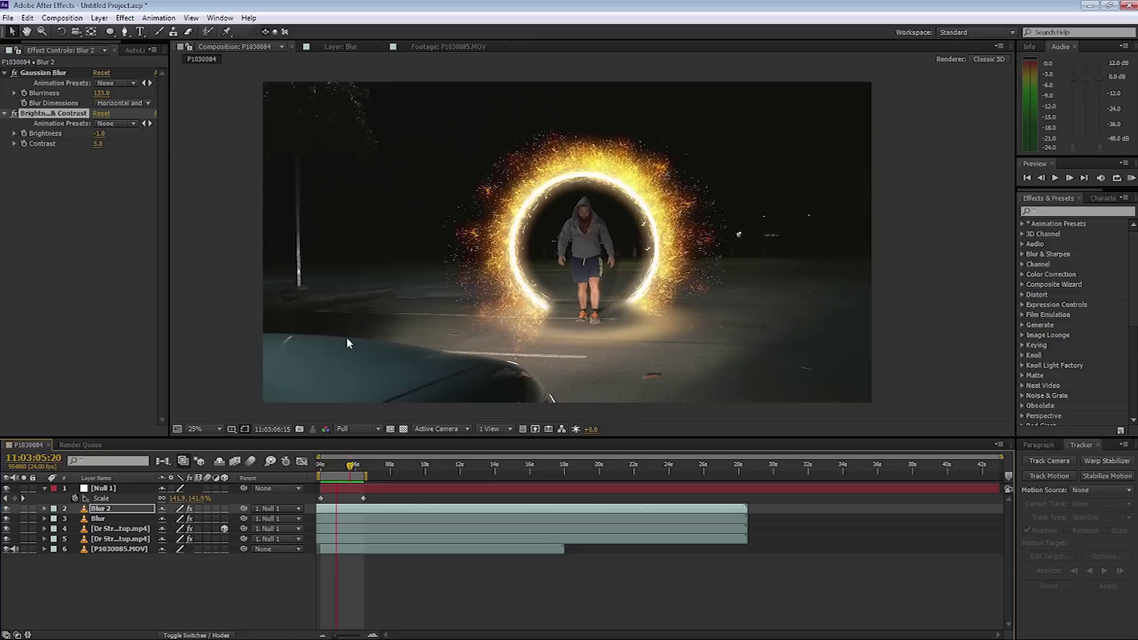
Duplicate the P1030085.MOV parking-lot footage layer and move the copy to the top of the stack.
left_click(495, 374)
left_click_drag(341, 463, 355, 467)
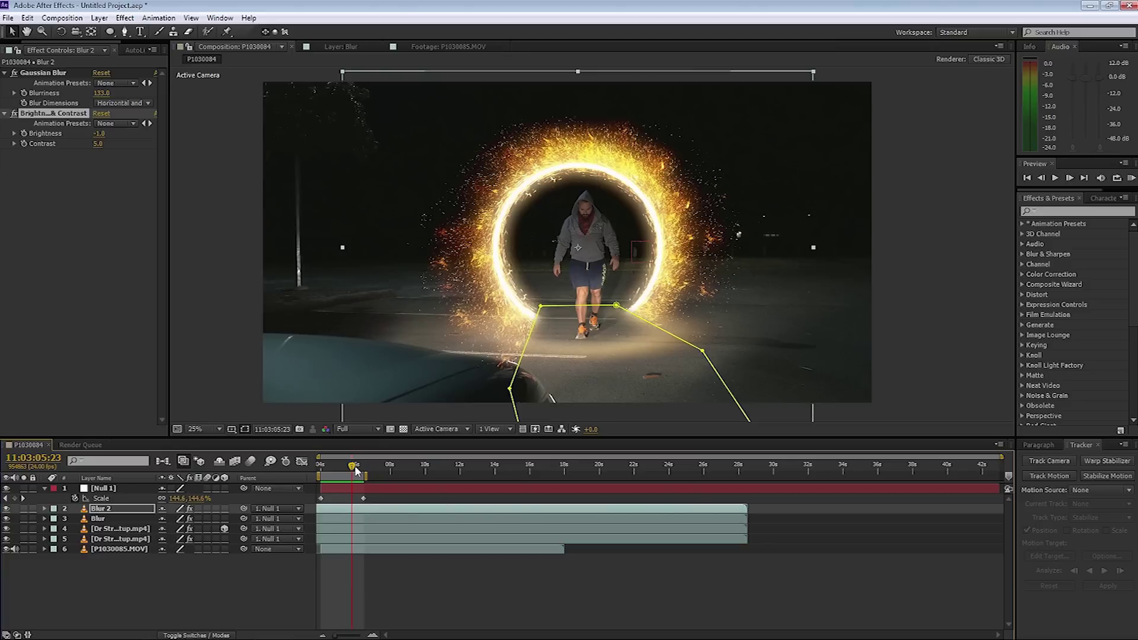
left_click(120, 550)
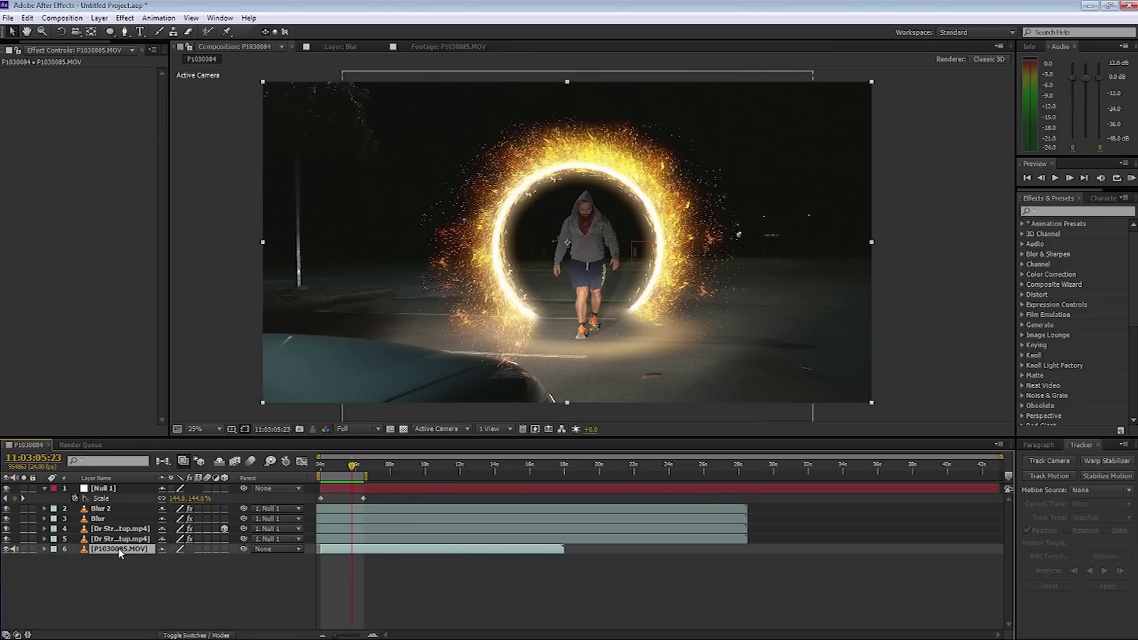
key("ctrl+d")
left_click_drag(119, 550, 120, 489)
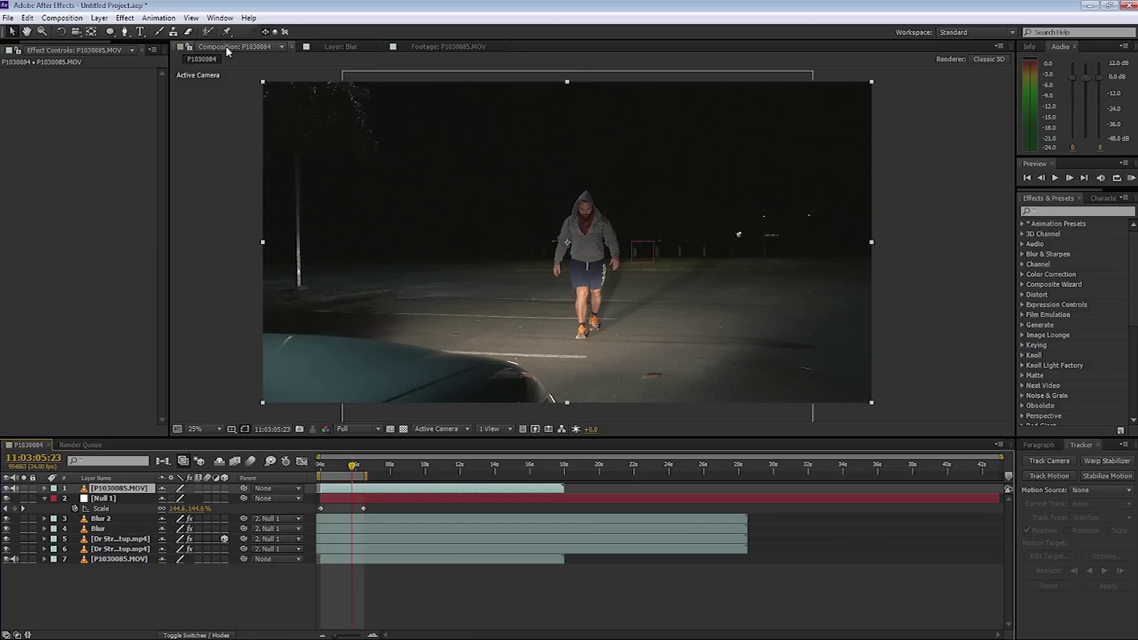
Trace a closed Pen mask around the car hood on the top copy, hide mask outlines, and preview.
left_click(127, 31)
left_click(246, 330)
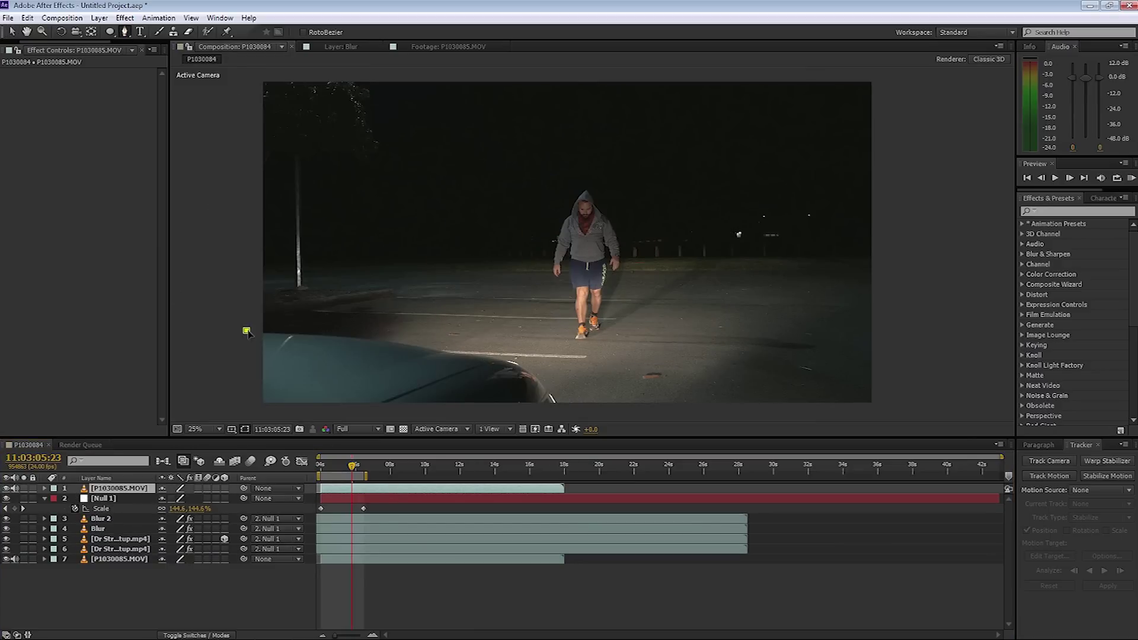
left_click(311, 335)
left_click(392, 344)
left_click(426, 347)
left_click(443, 351)
left_click(477, 355)
left_click(512, 362)
left_click(527, 372)
left_click(544, 389)
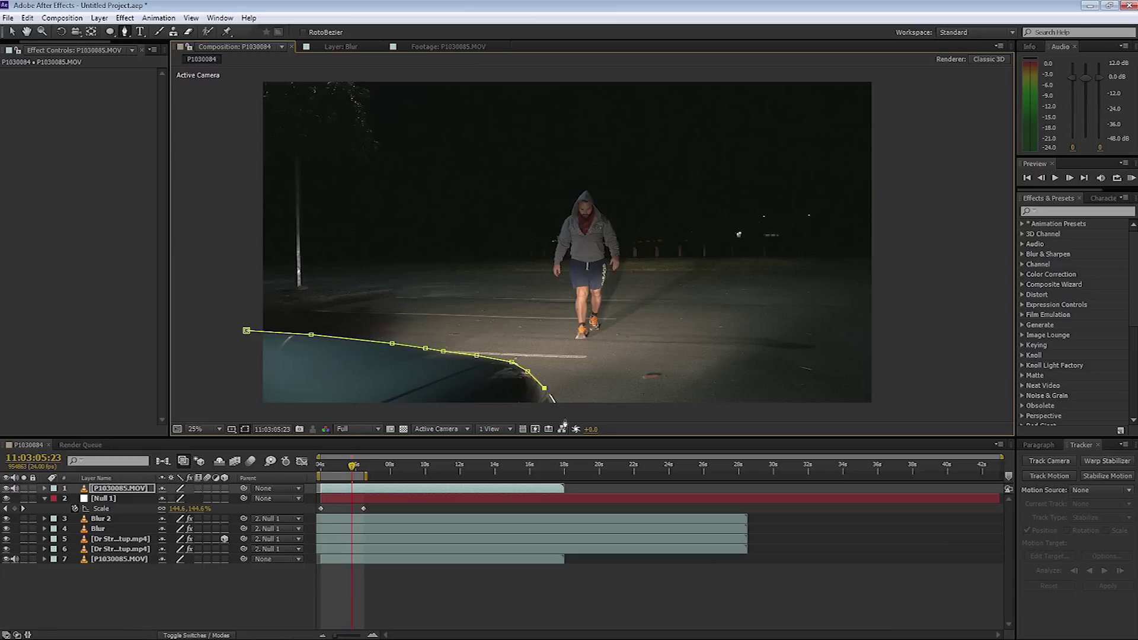
left_click(253, 406)
left_click(246, 331)
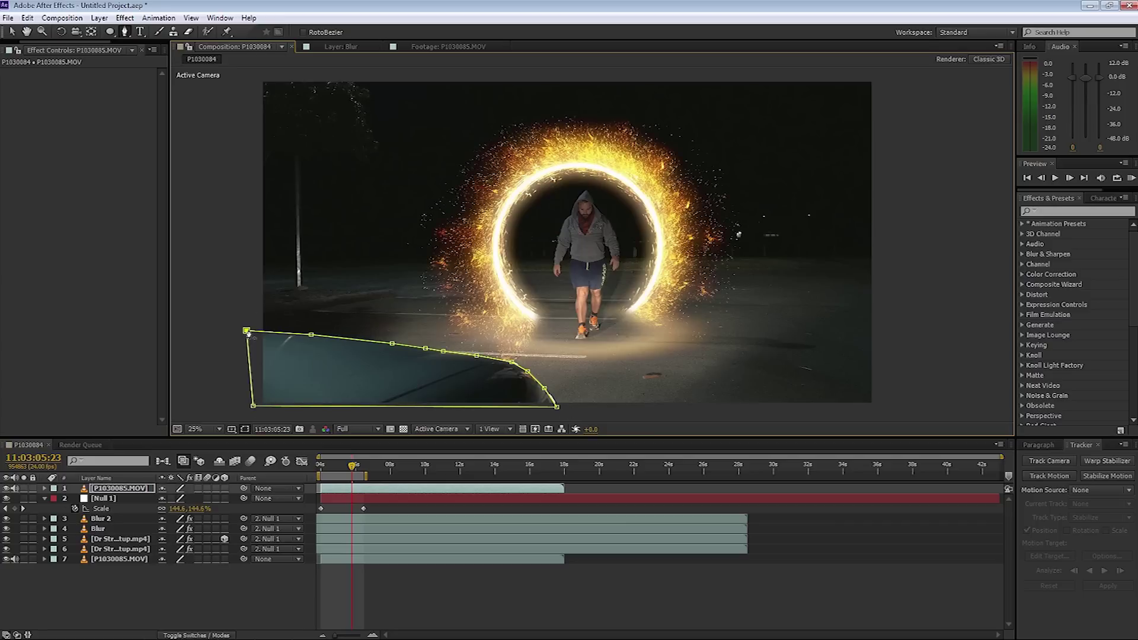
left_click(244, 429)
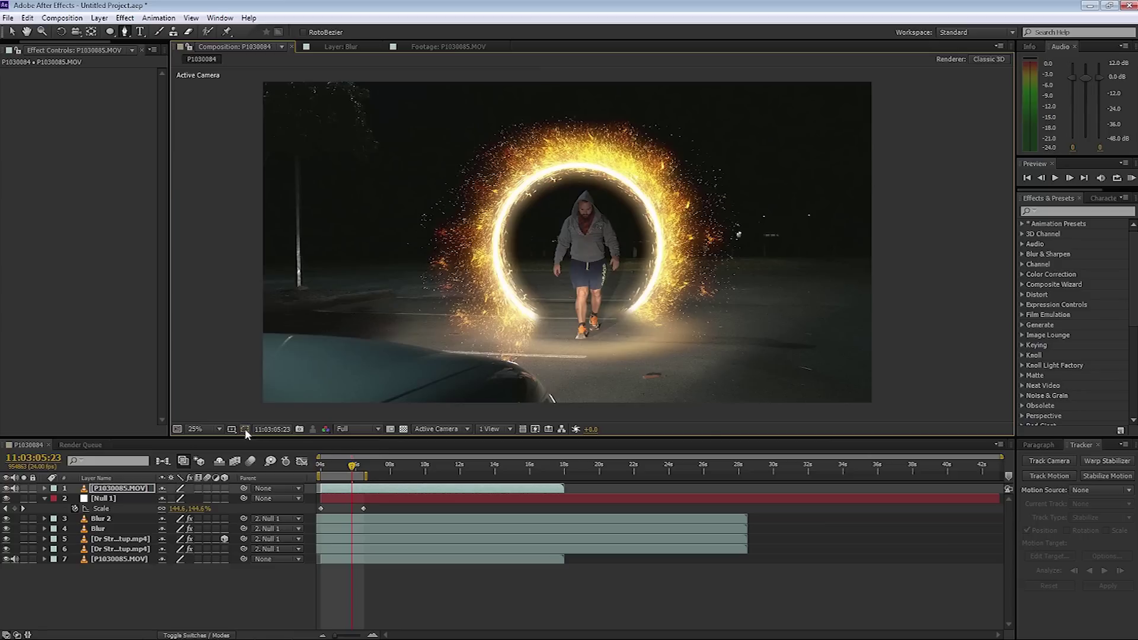
key("KP_0")
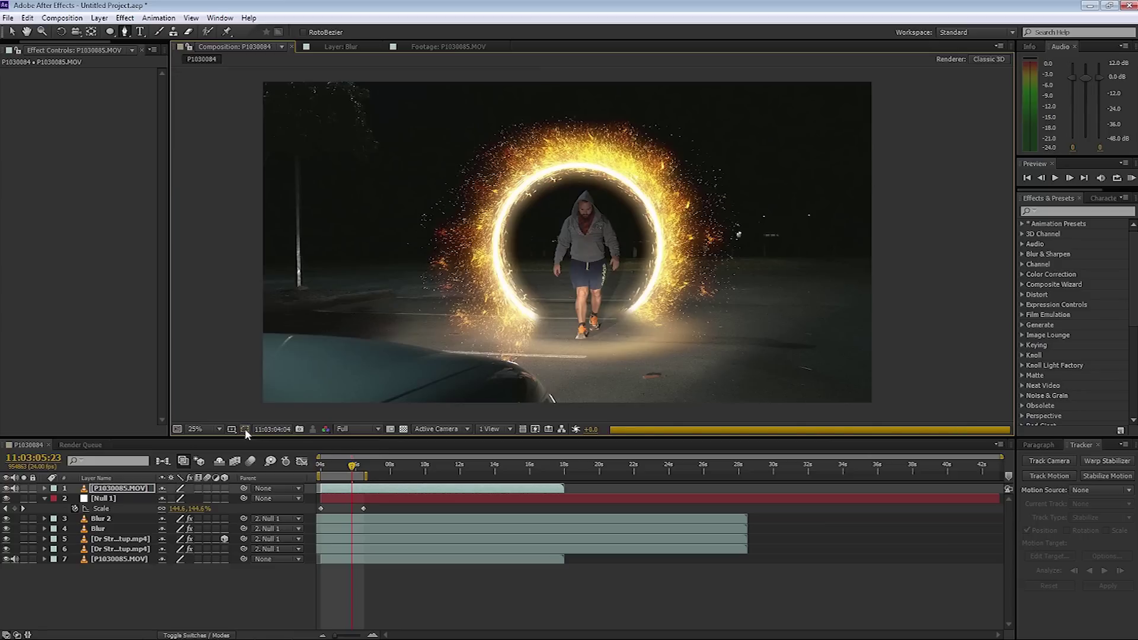